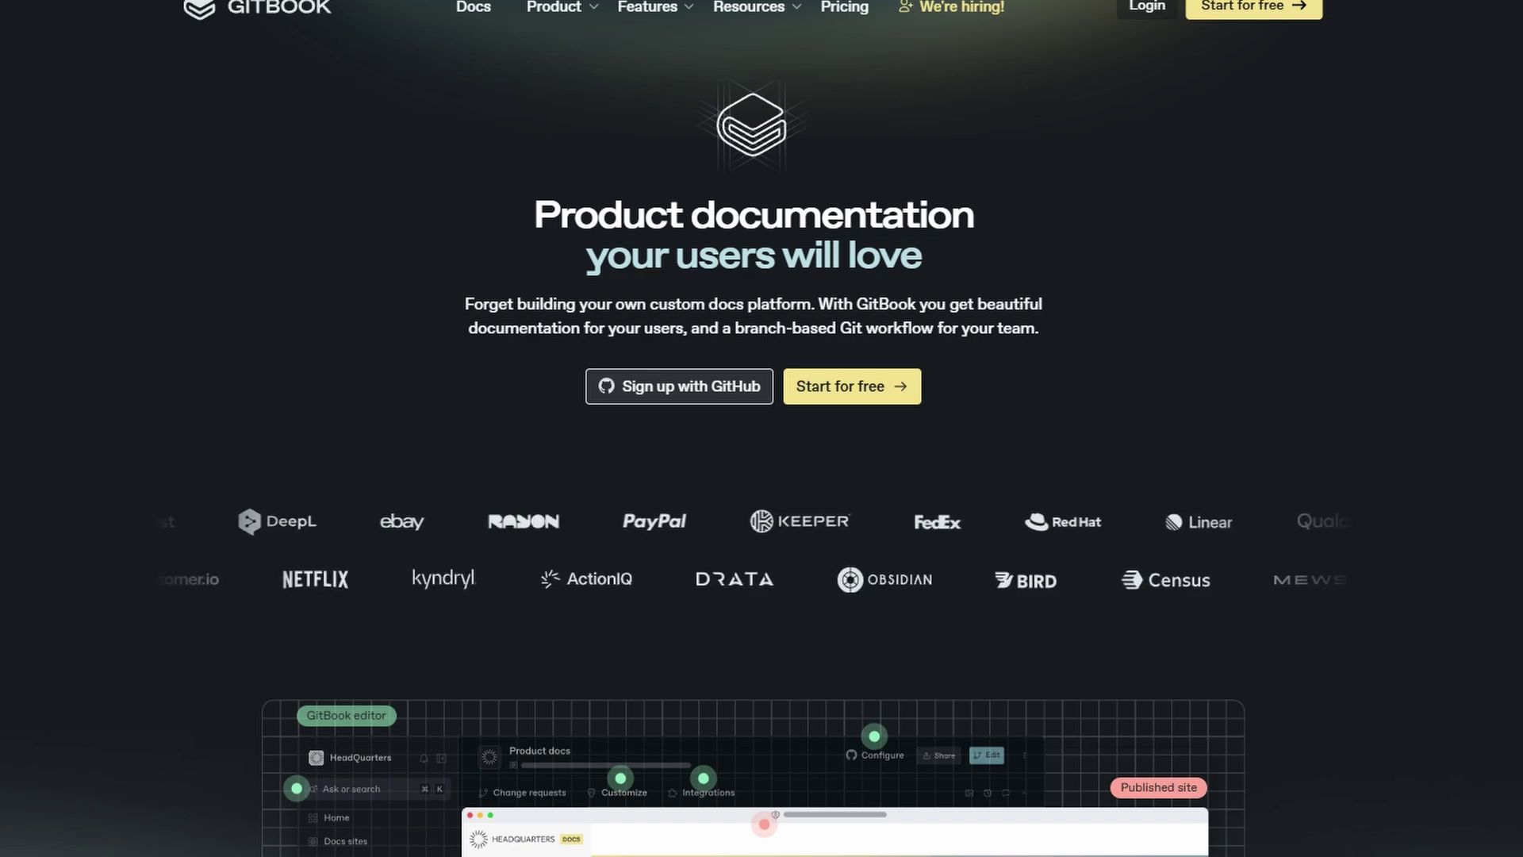
Scroll the homepage past the customer logos to the editor and published-site mock-up.
scroll(755, 429, down, 1)
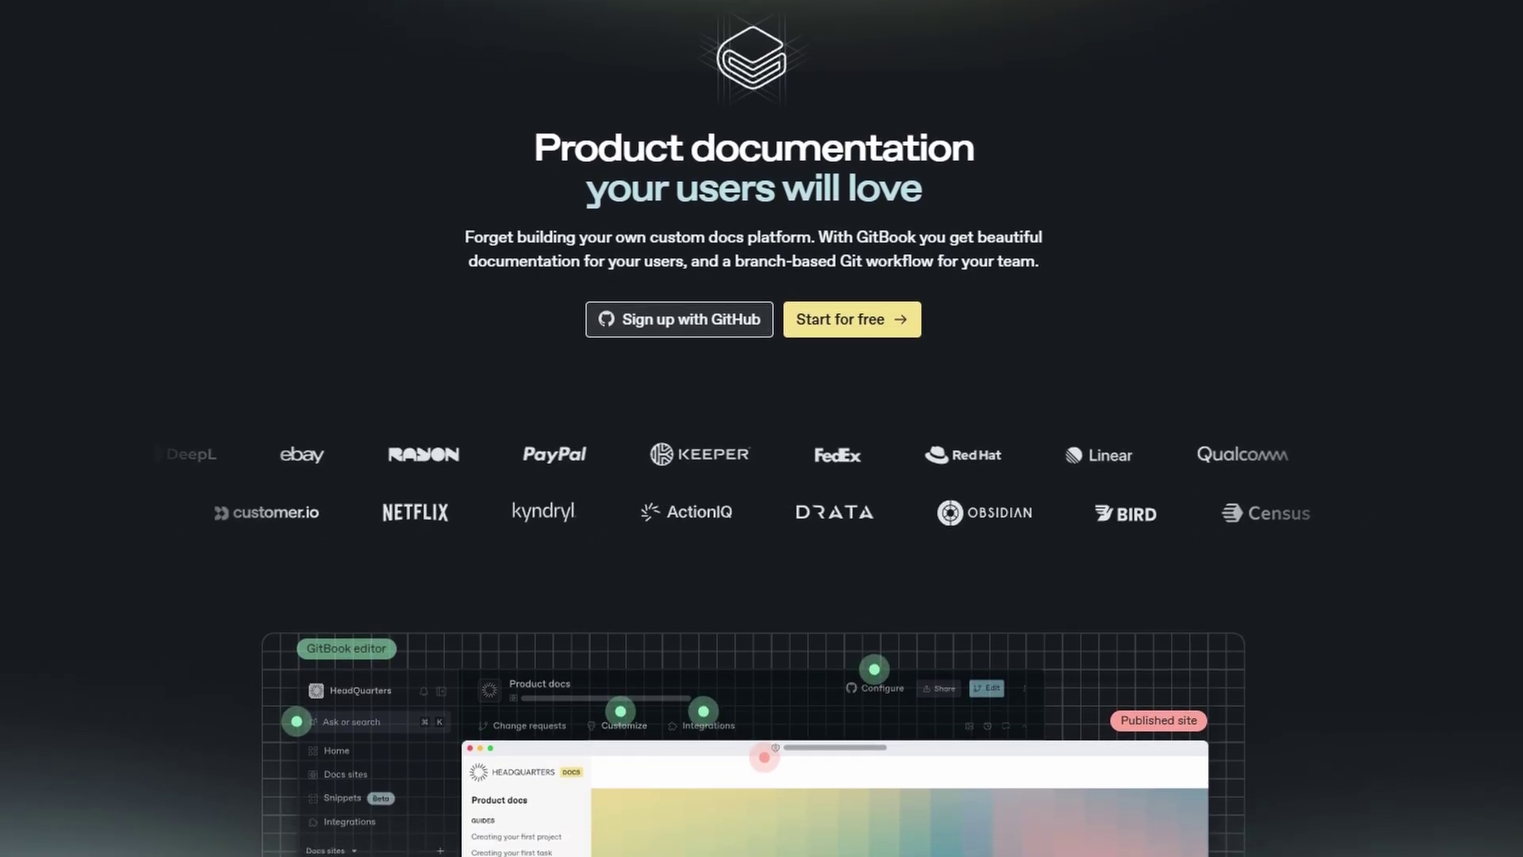
scroll(755, 429, down, 2)
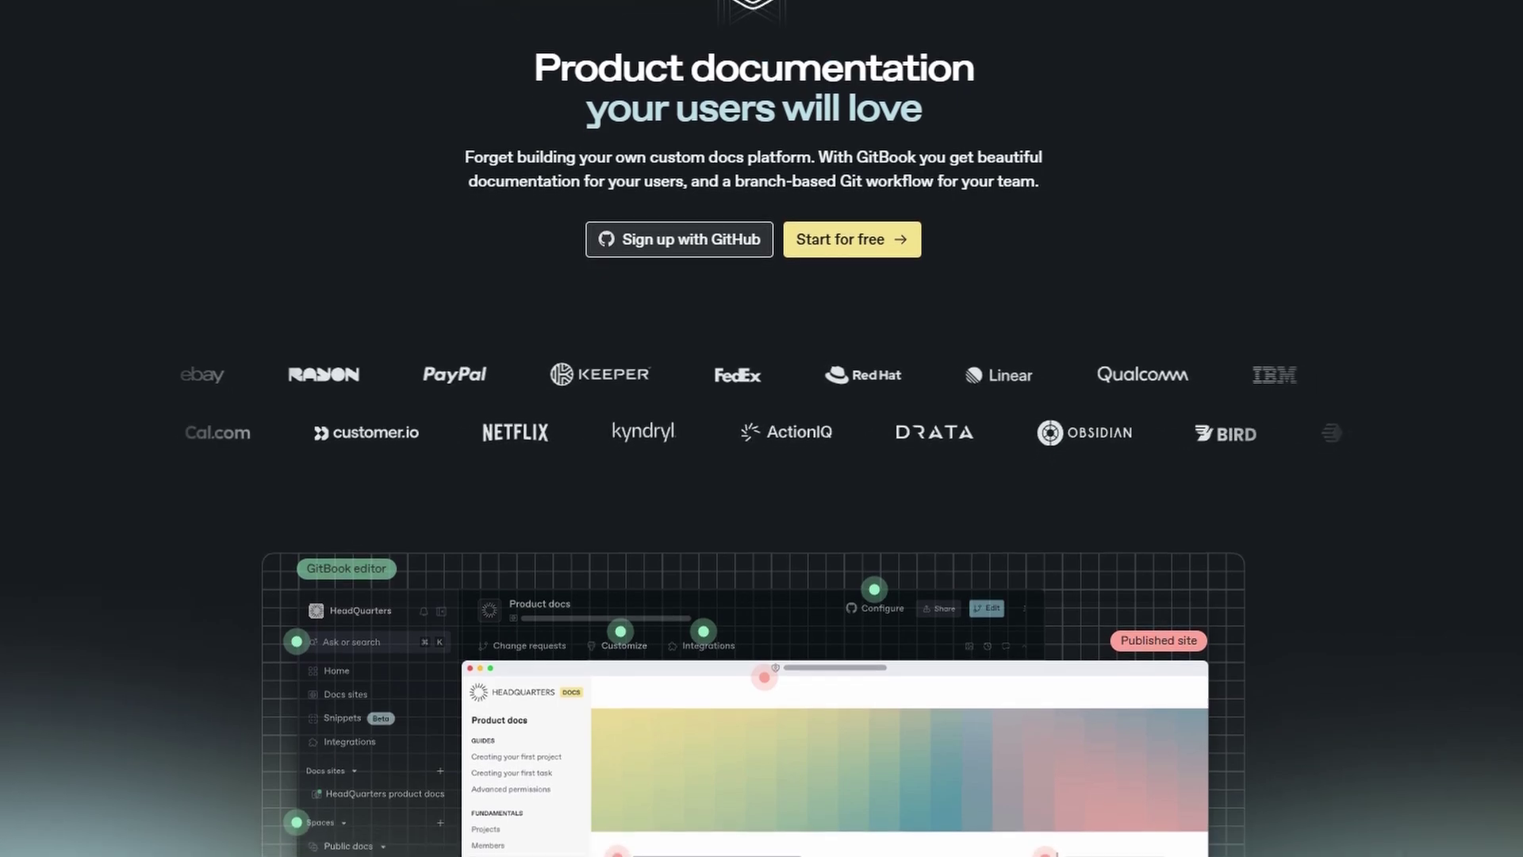
scroll(754, 429, down, 2)
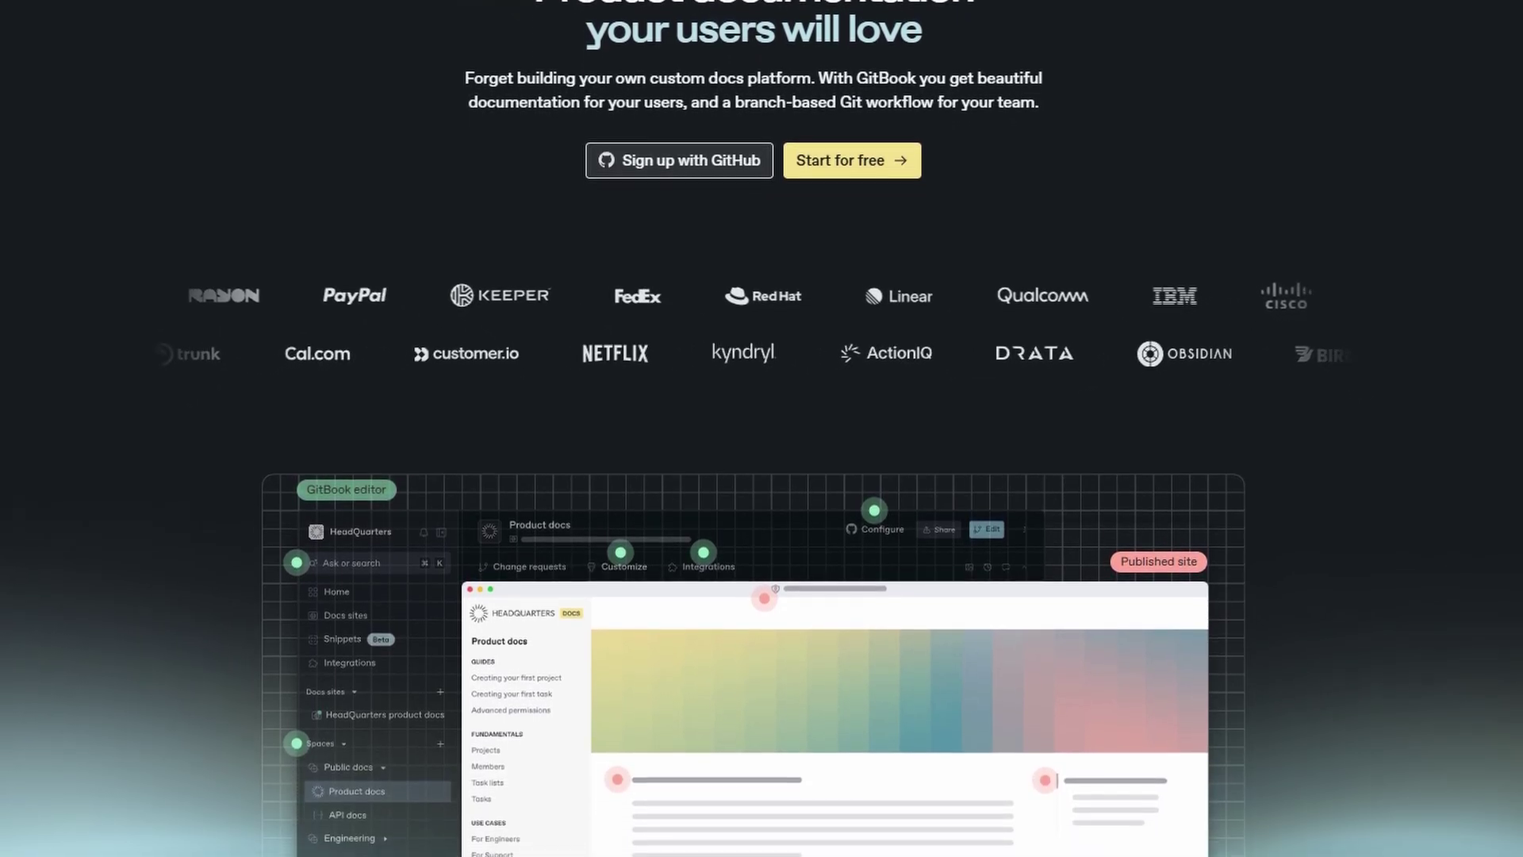
scroll(754, 430, down, 2)
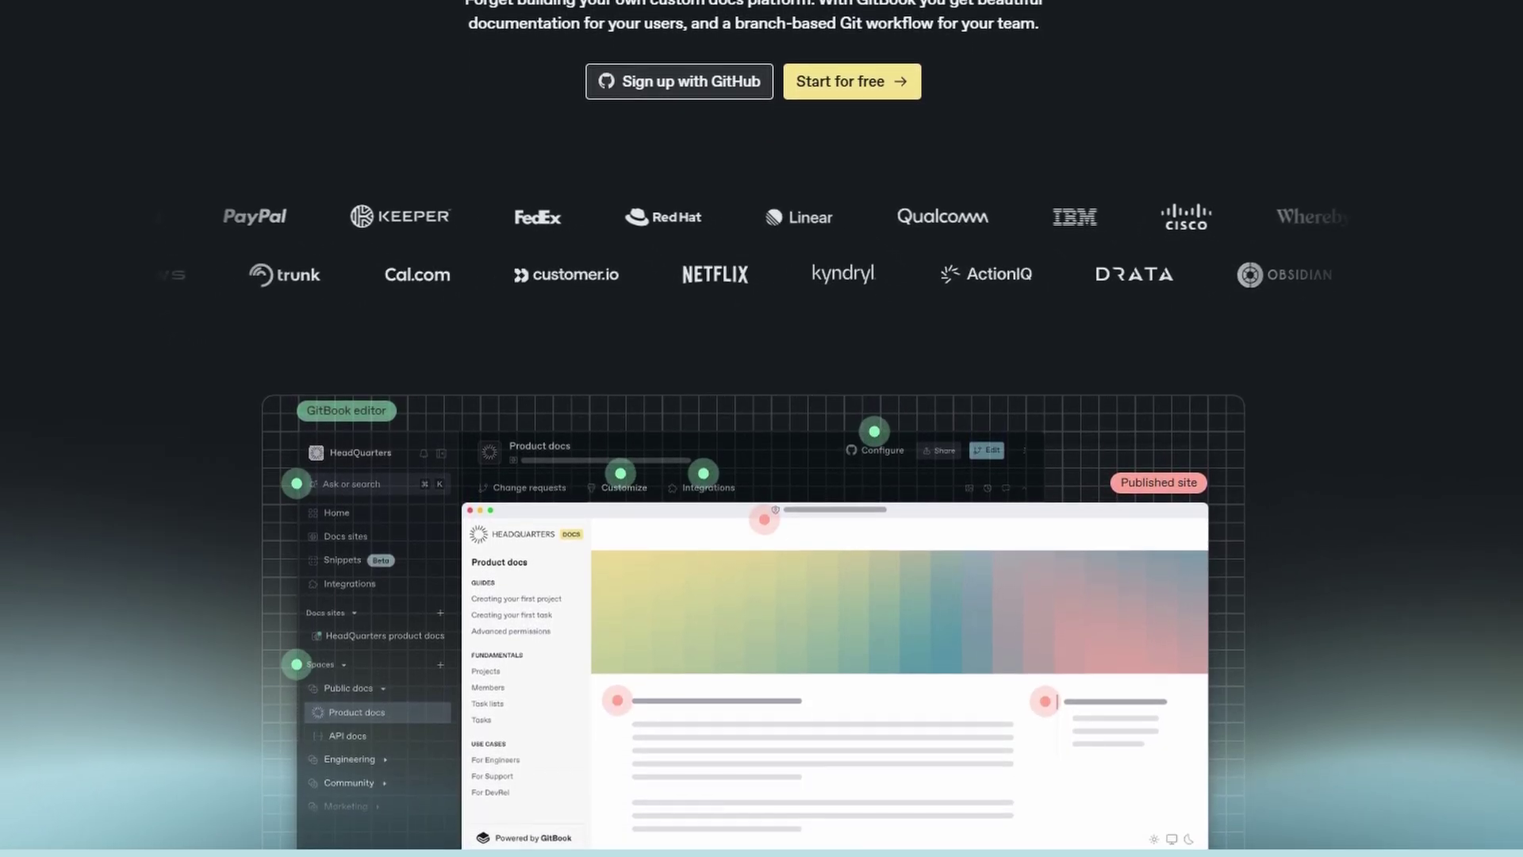
scroll(755, 429, down, 2)
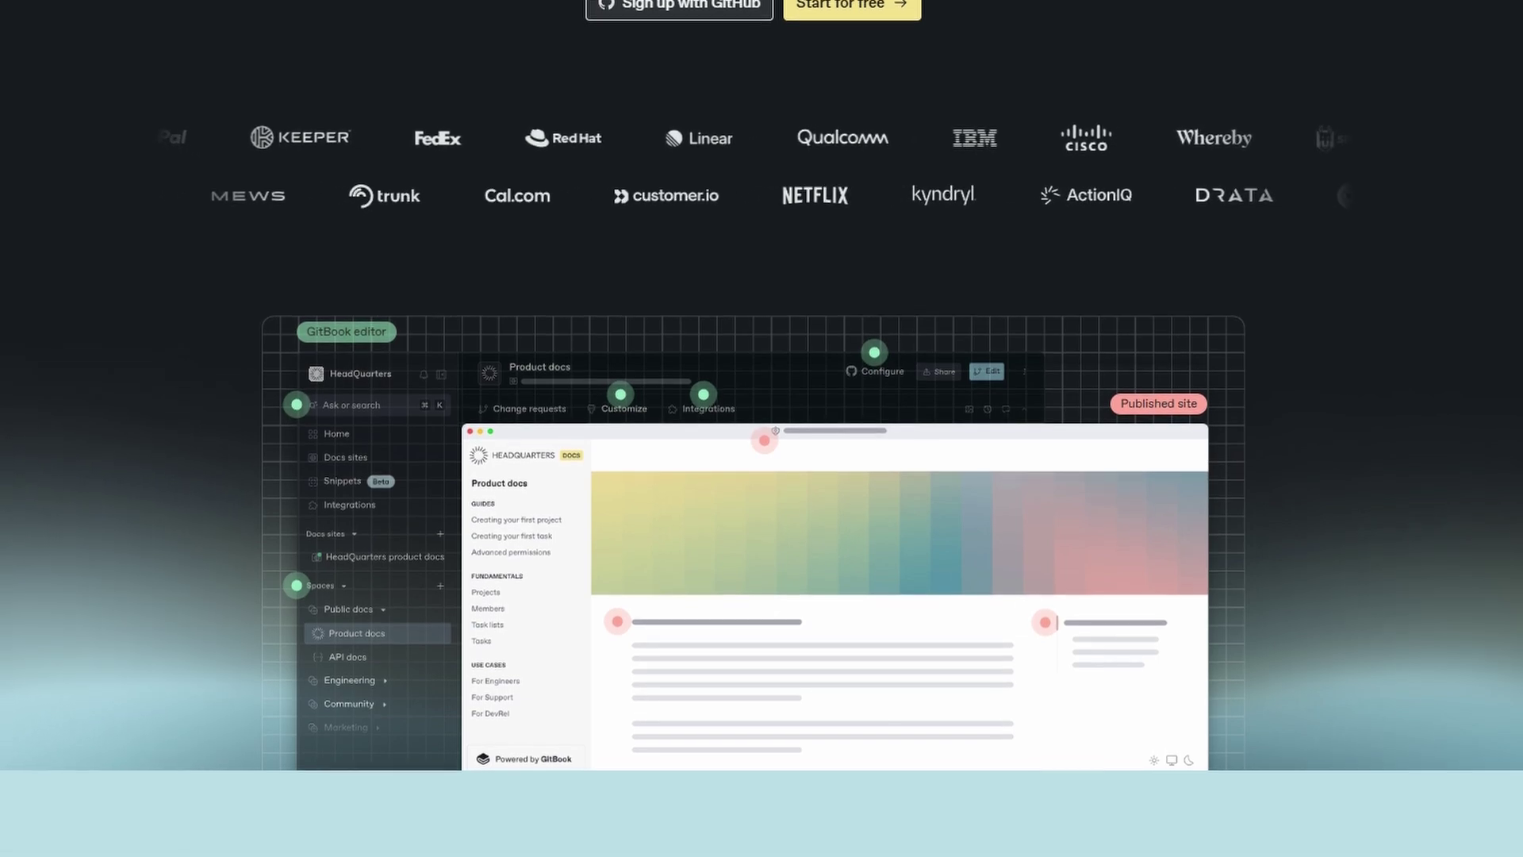
scroll(755, 428, down, 2)
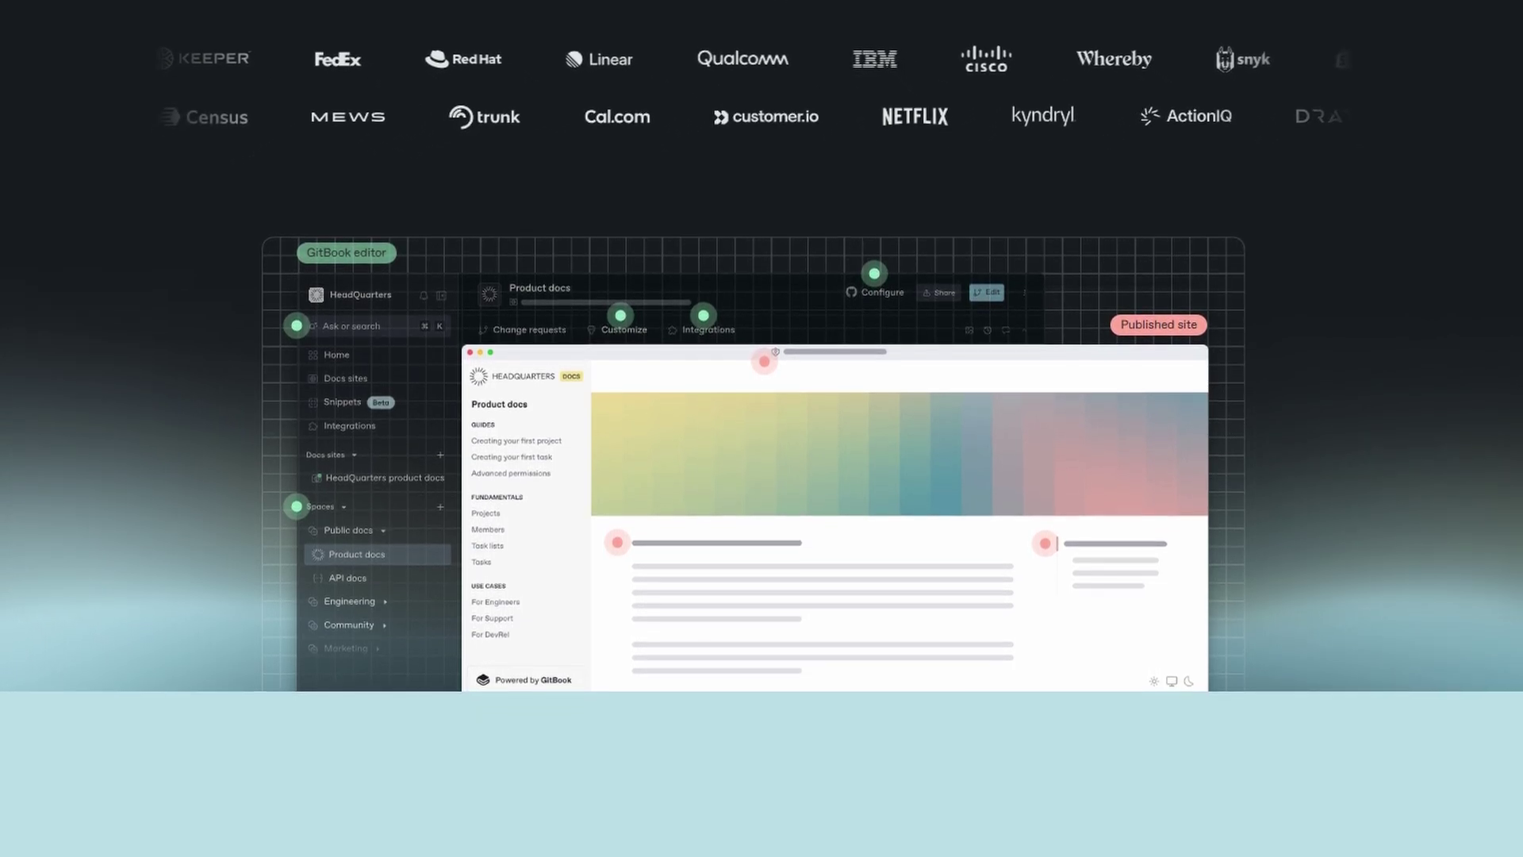
scroll(755, 429, down, 2)
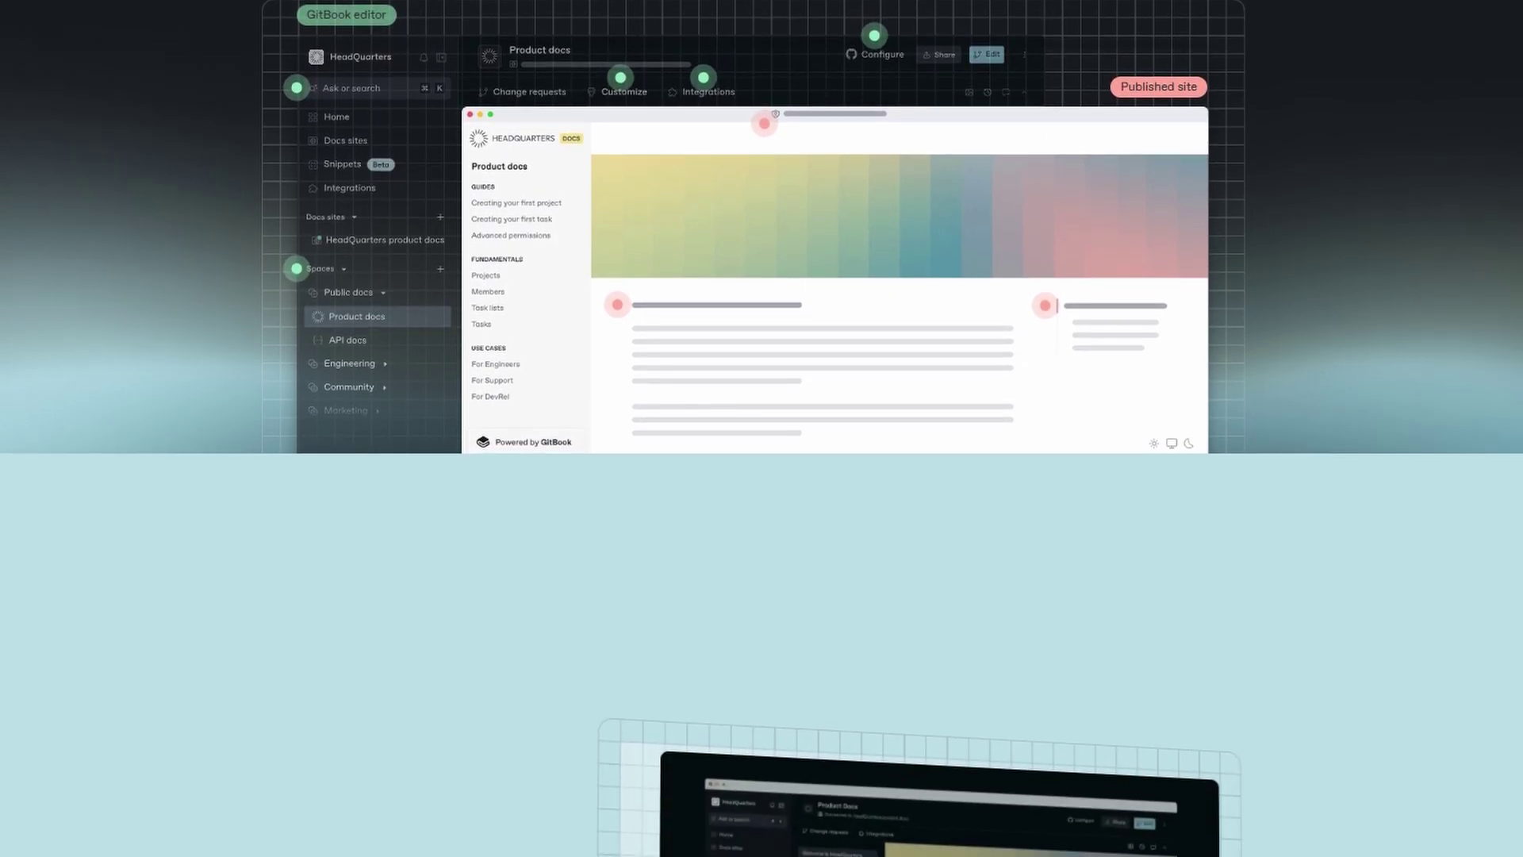
Scroll down to the Public Docs section and its HeadQuarters demo and Discover documentation button.
scroll(755, 429, down, 2)
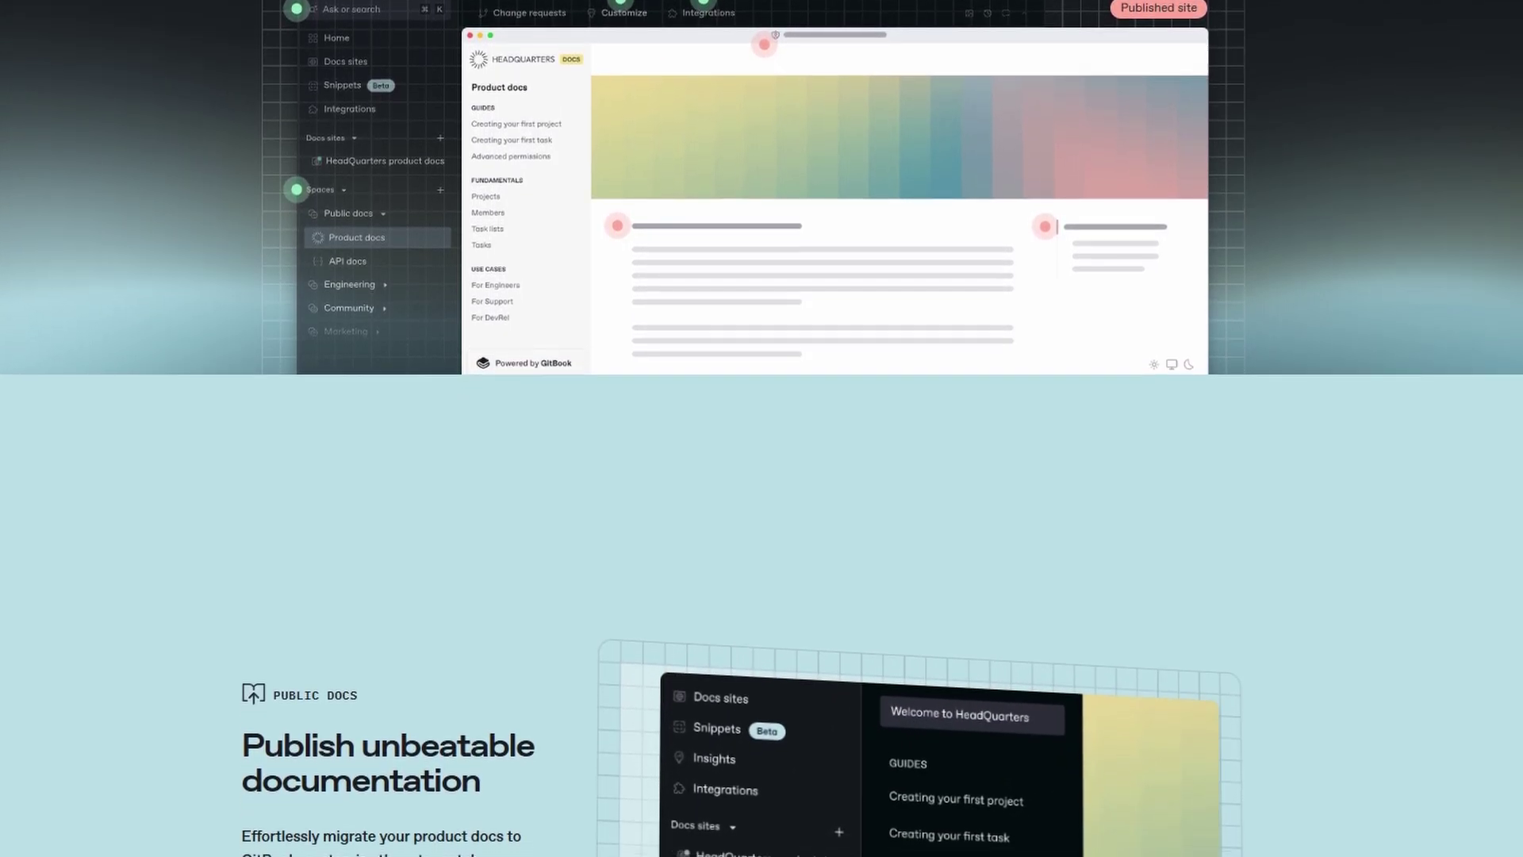
scroll(755, 429, down, 2)
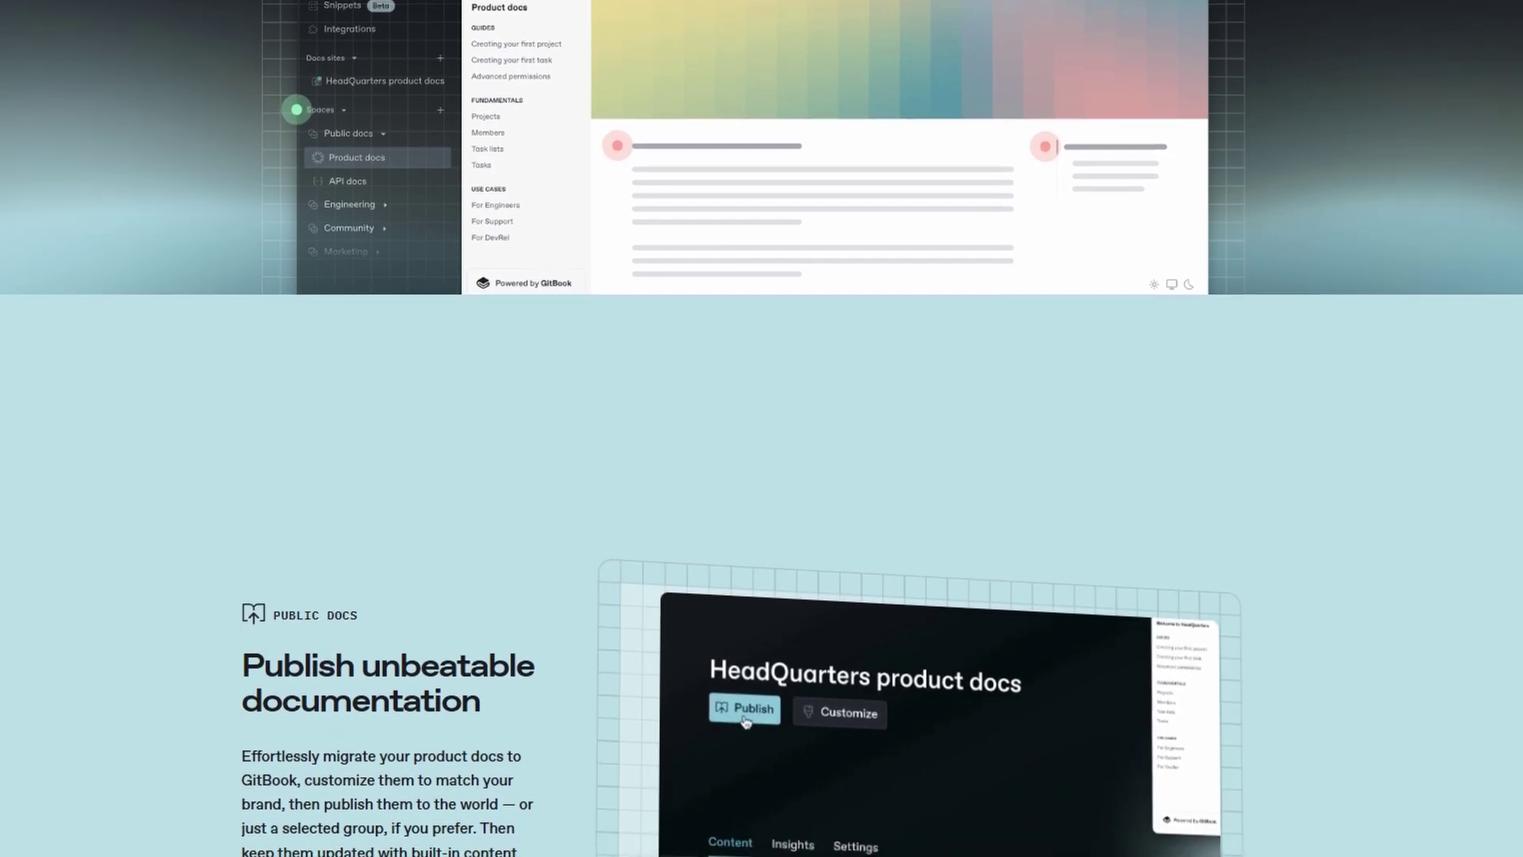
scroll(755, 430, down, 2)
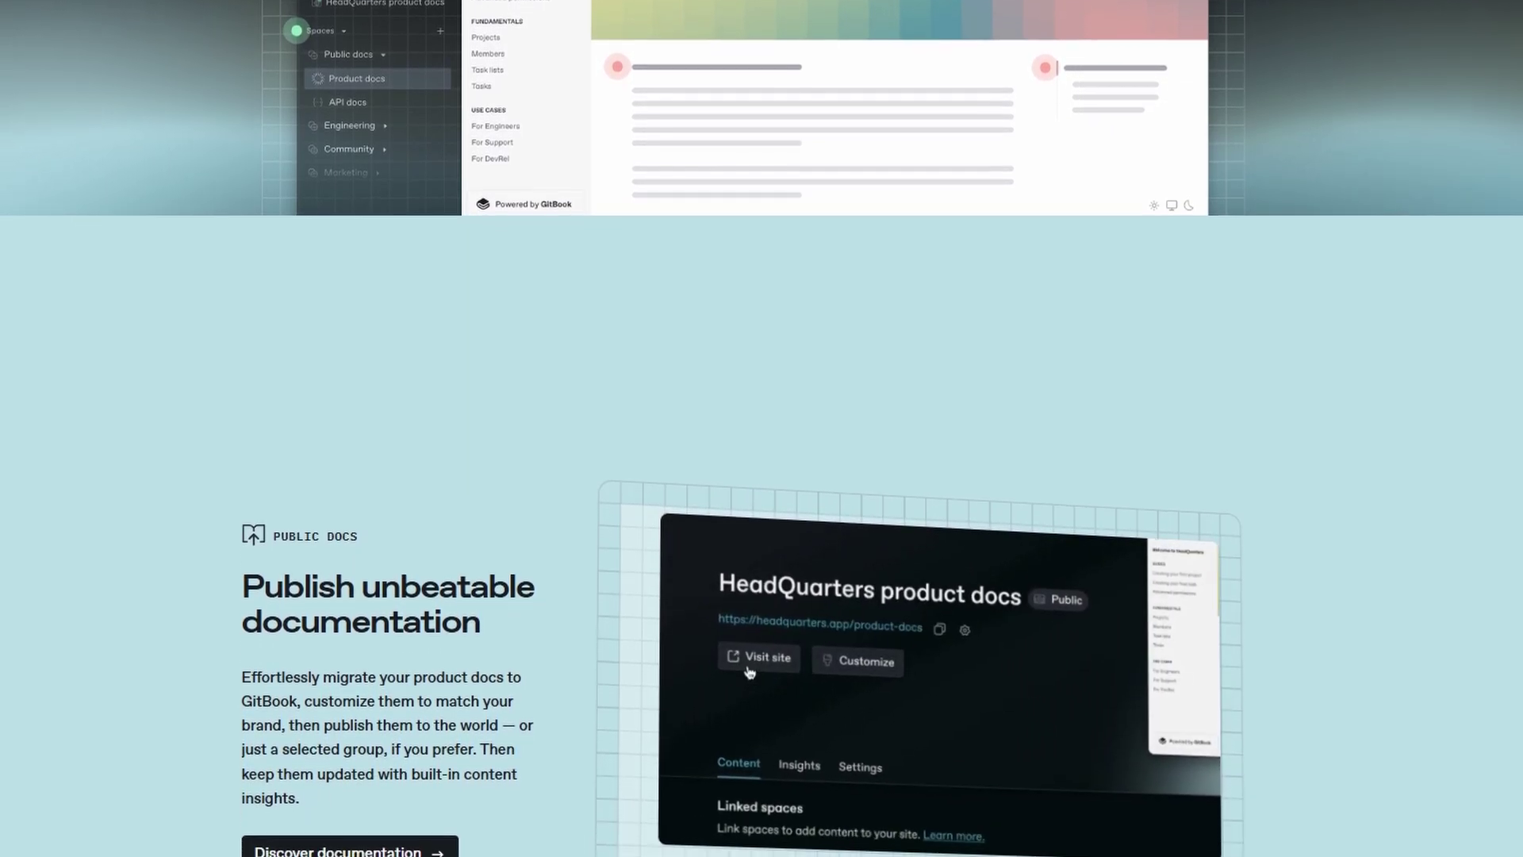
scroll(755, 429, down, 2)
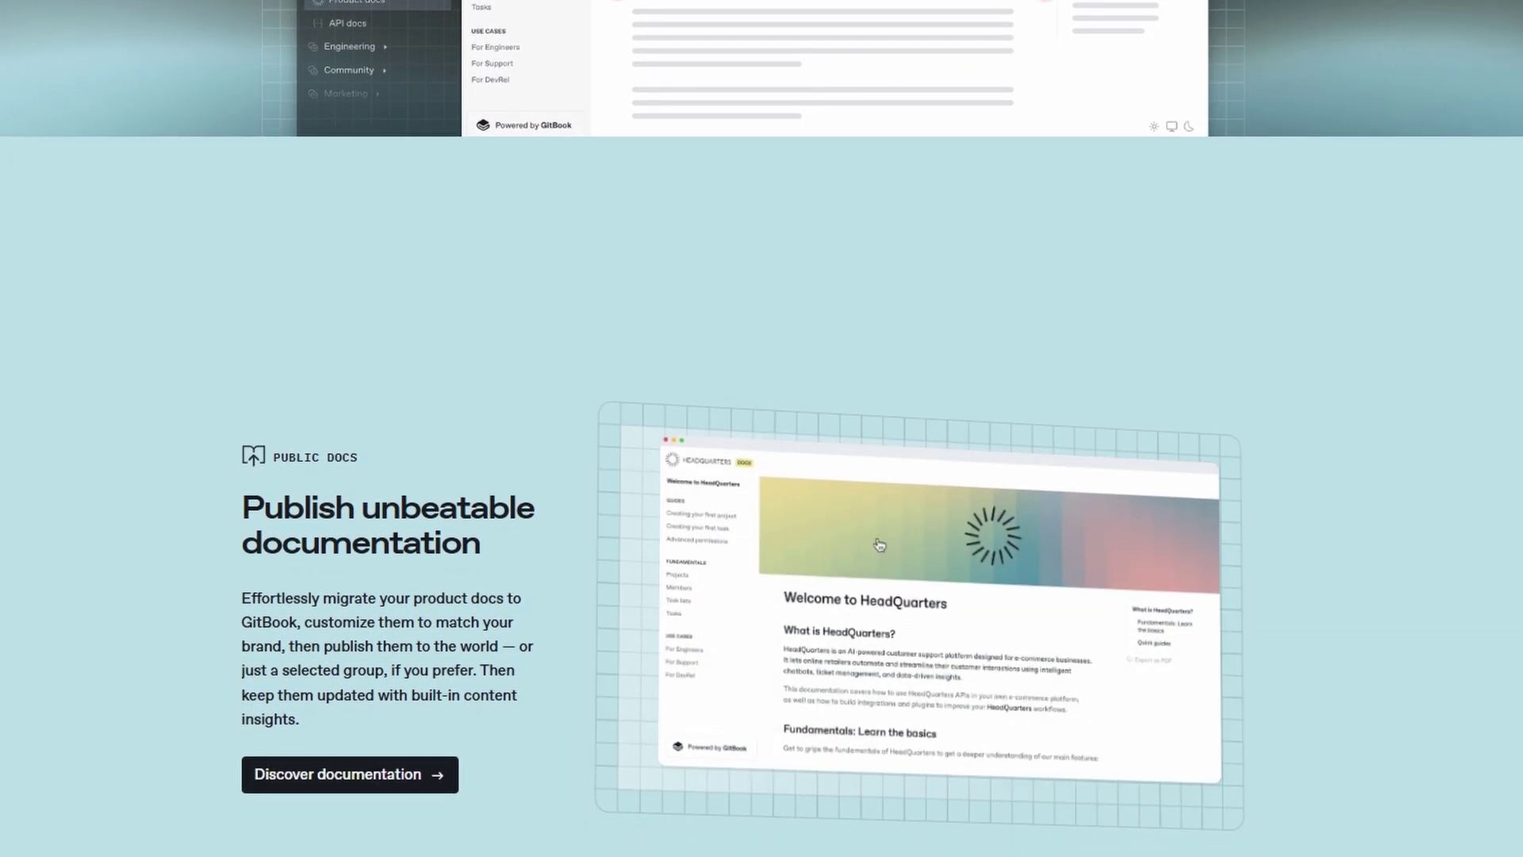
scroll(754, 428, down, 2)
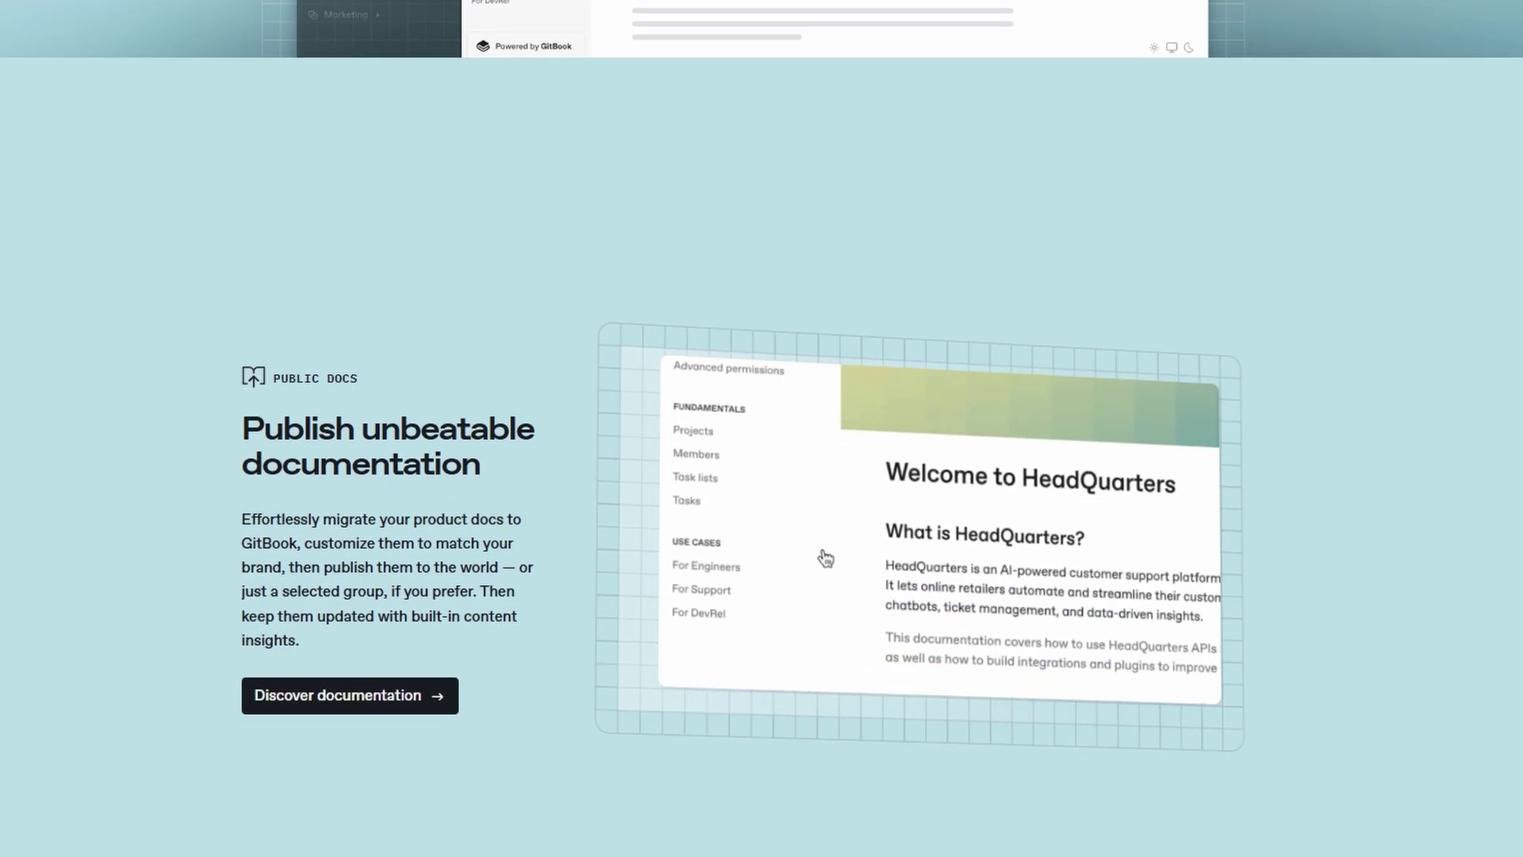
scroll(755, 428, down, 2)
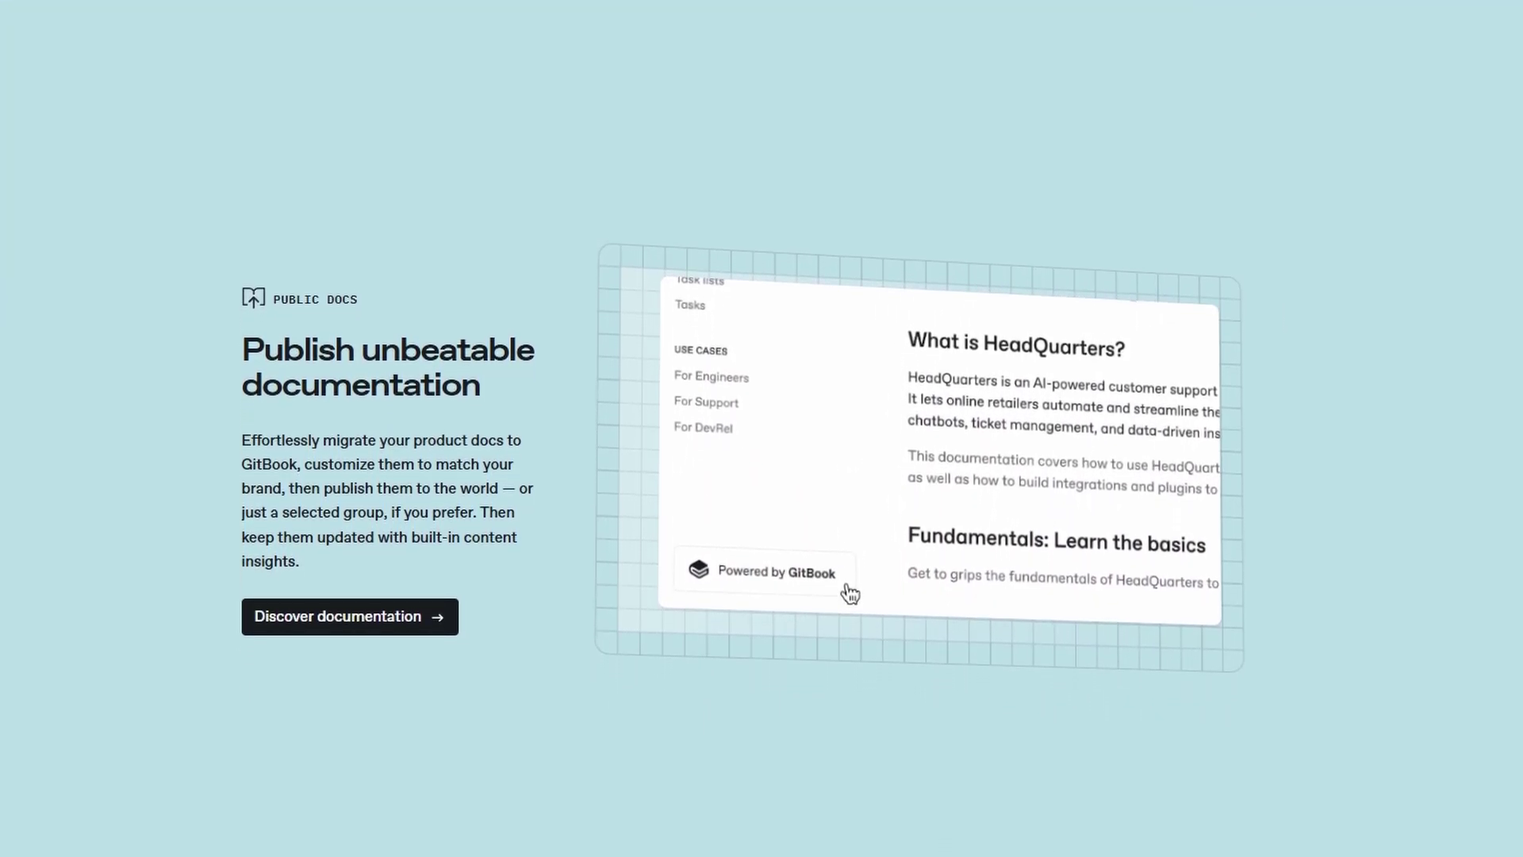
scroll(754, 428, down, 2)
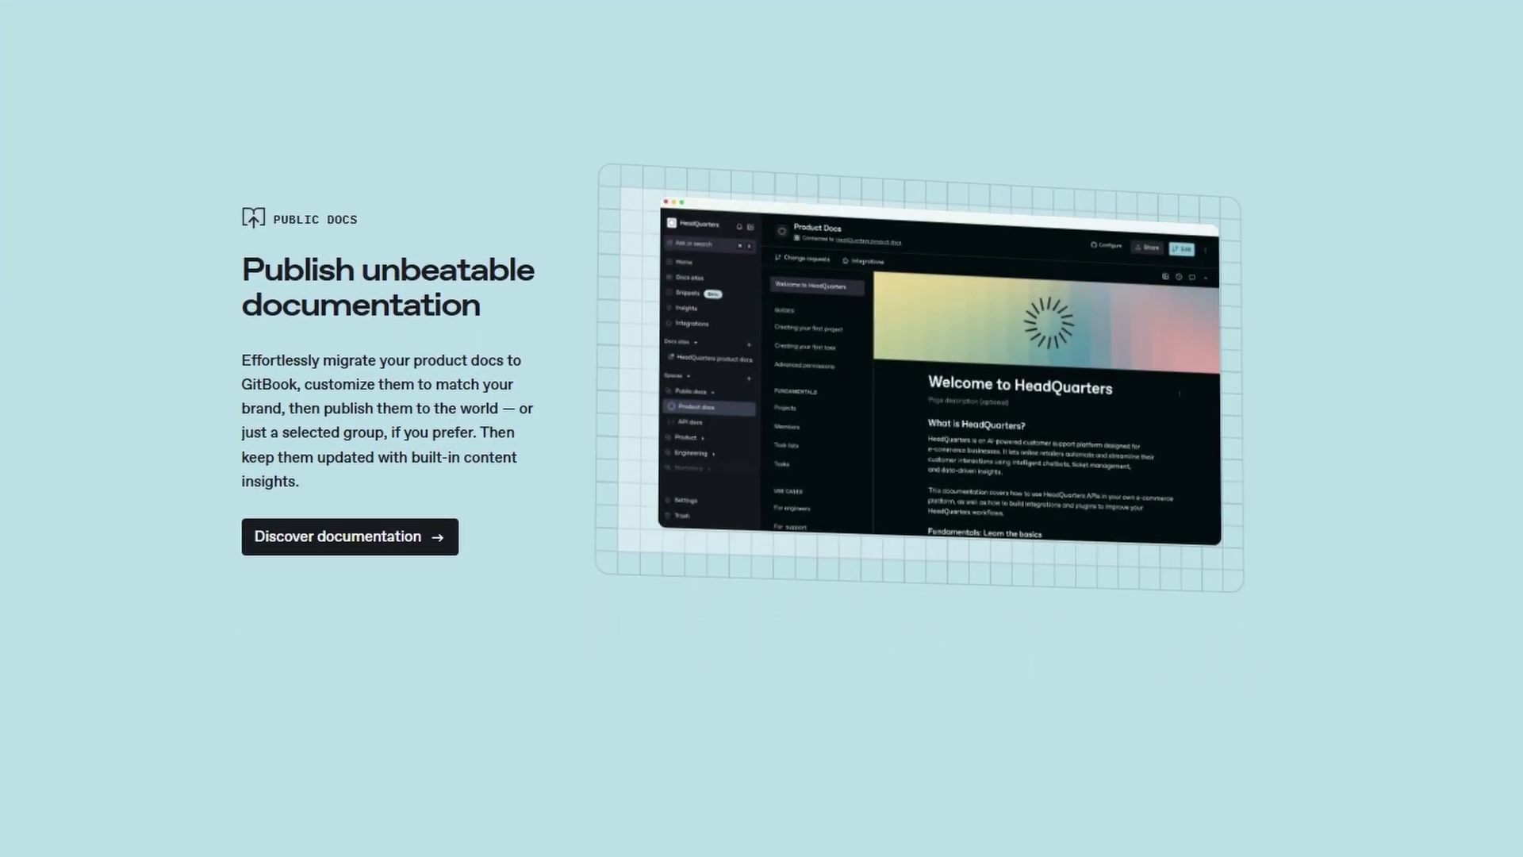
scroll(755, 429, down, 2)
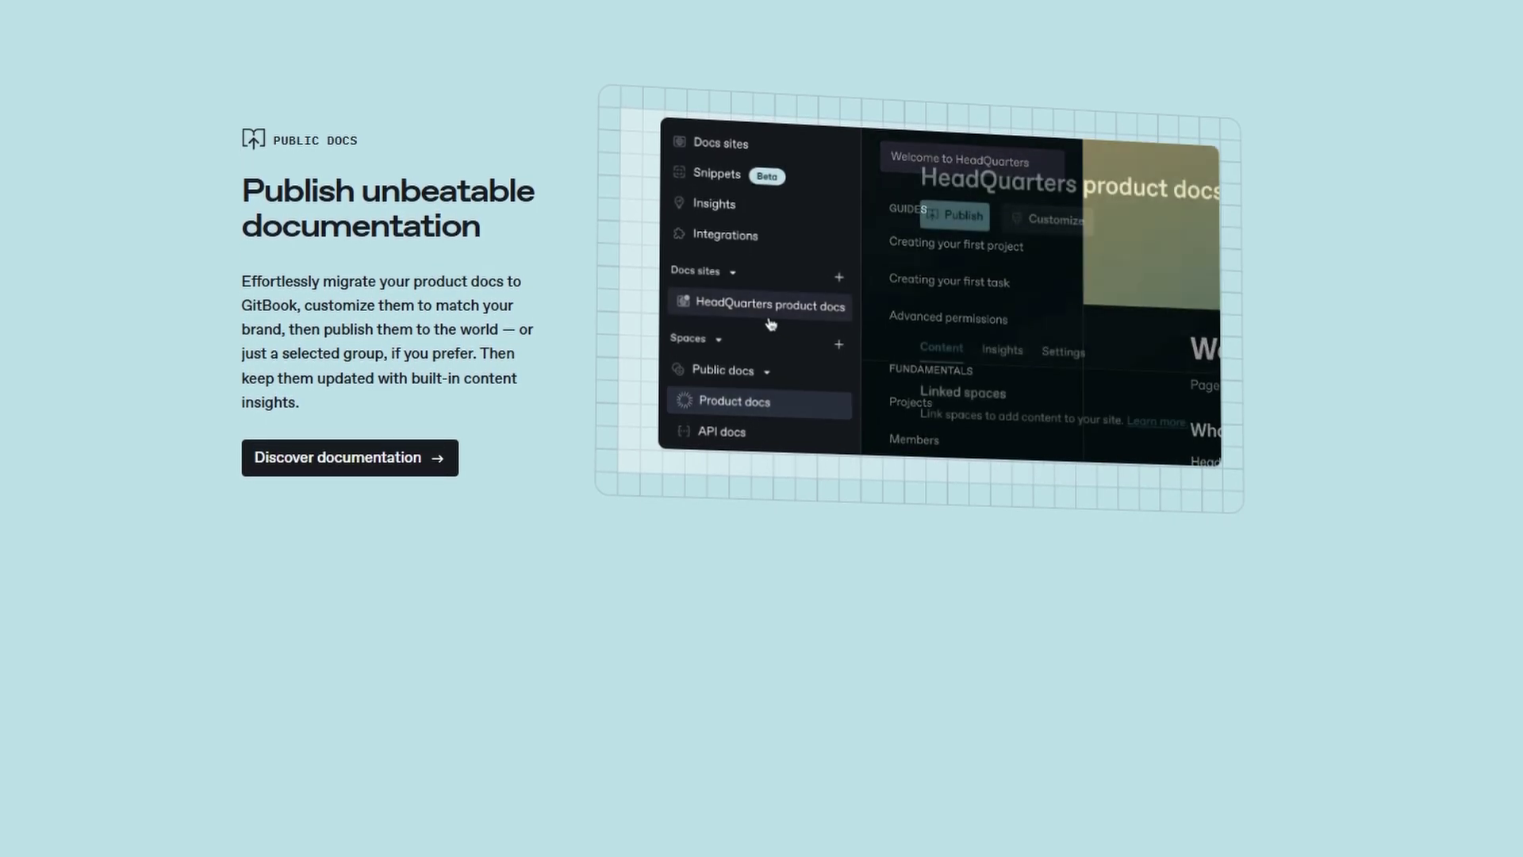
scroll(756, 428, down, 2)
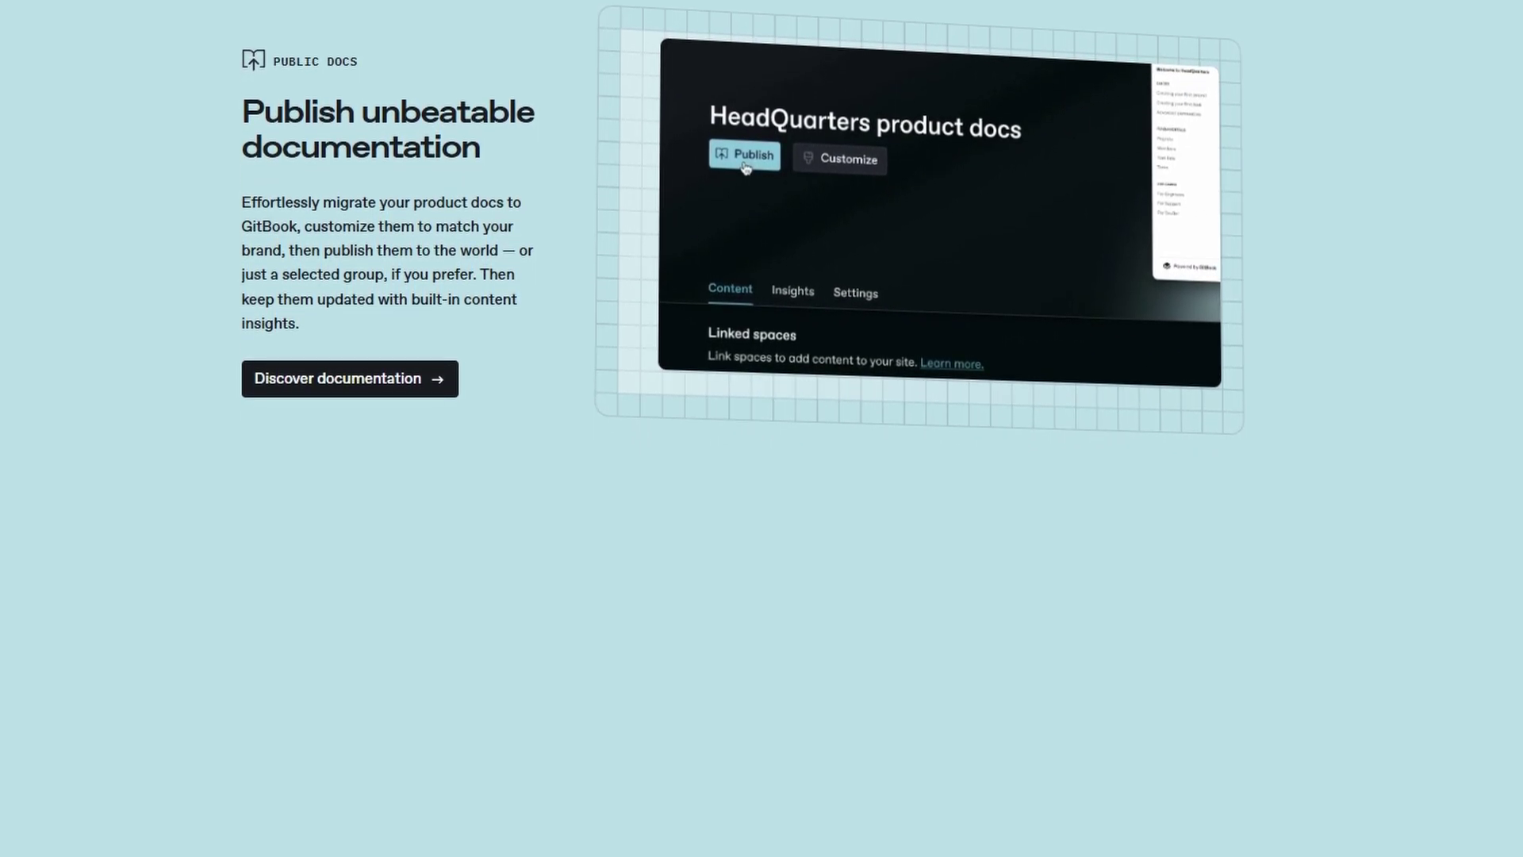
scroll(754, 429, down, 2)
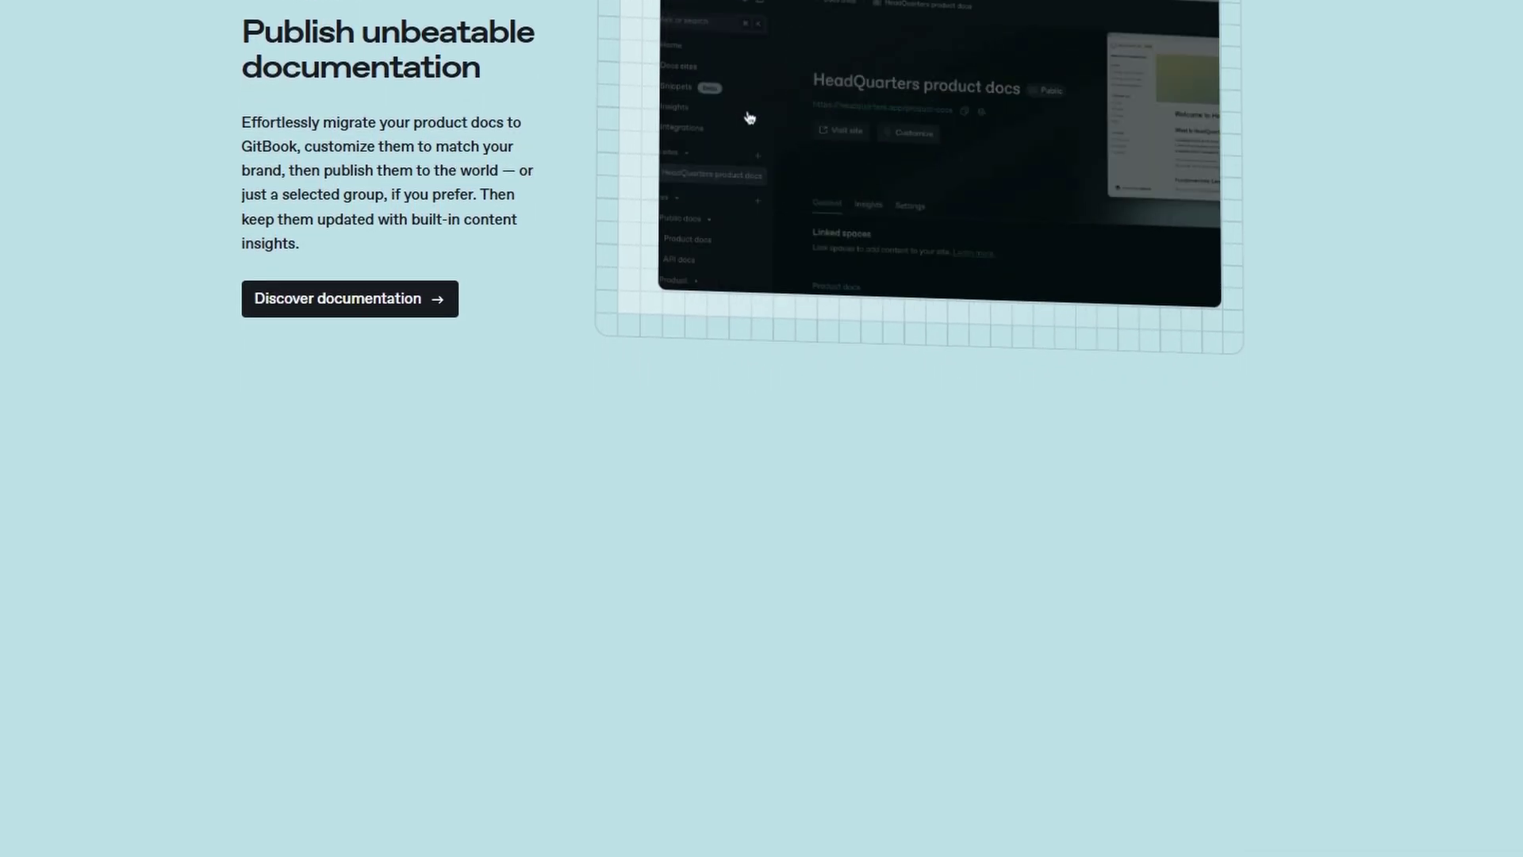
scroll(749, 118, down, 2)
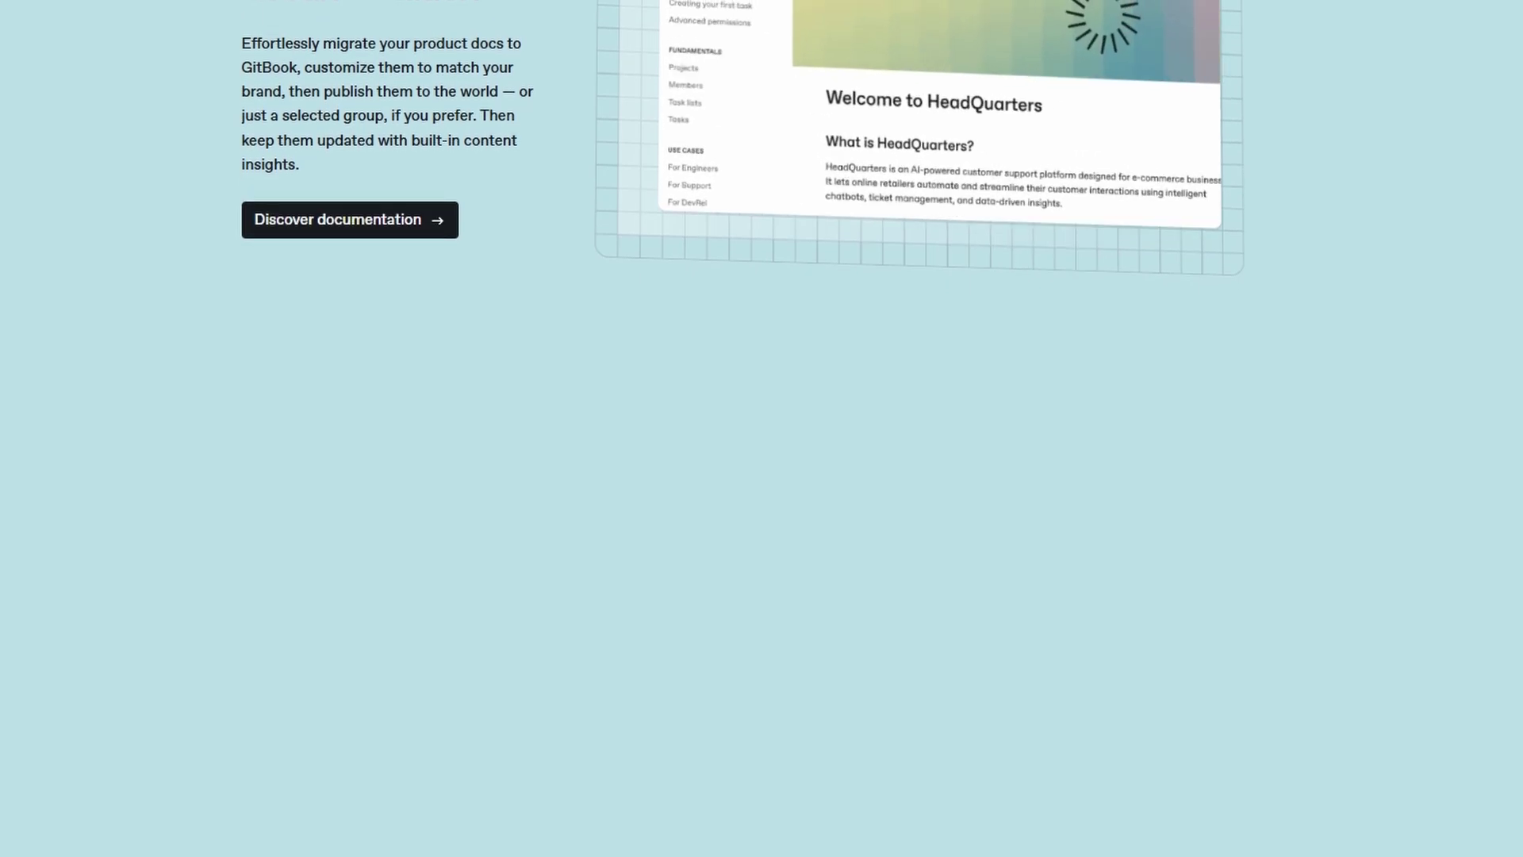
scroll(845, 92, down, 2)
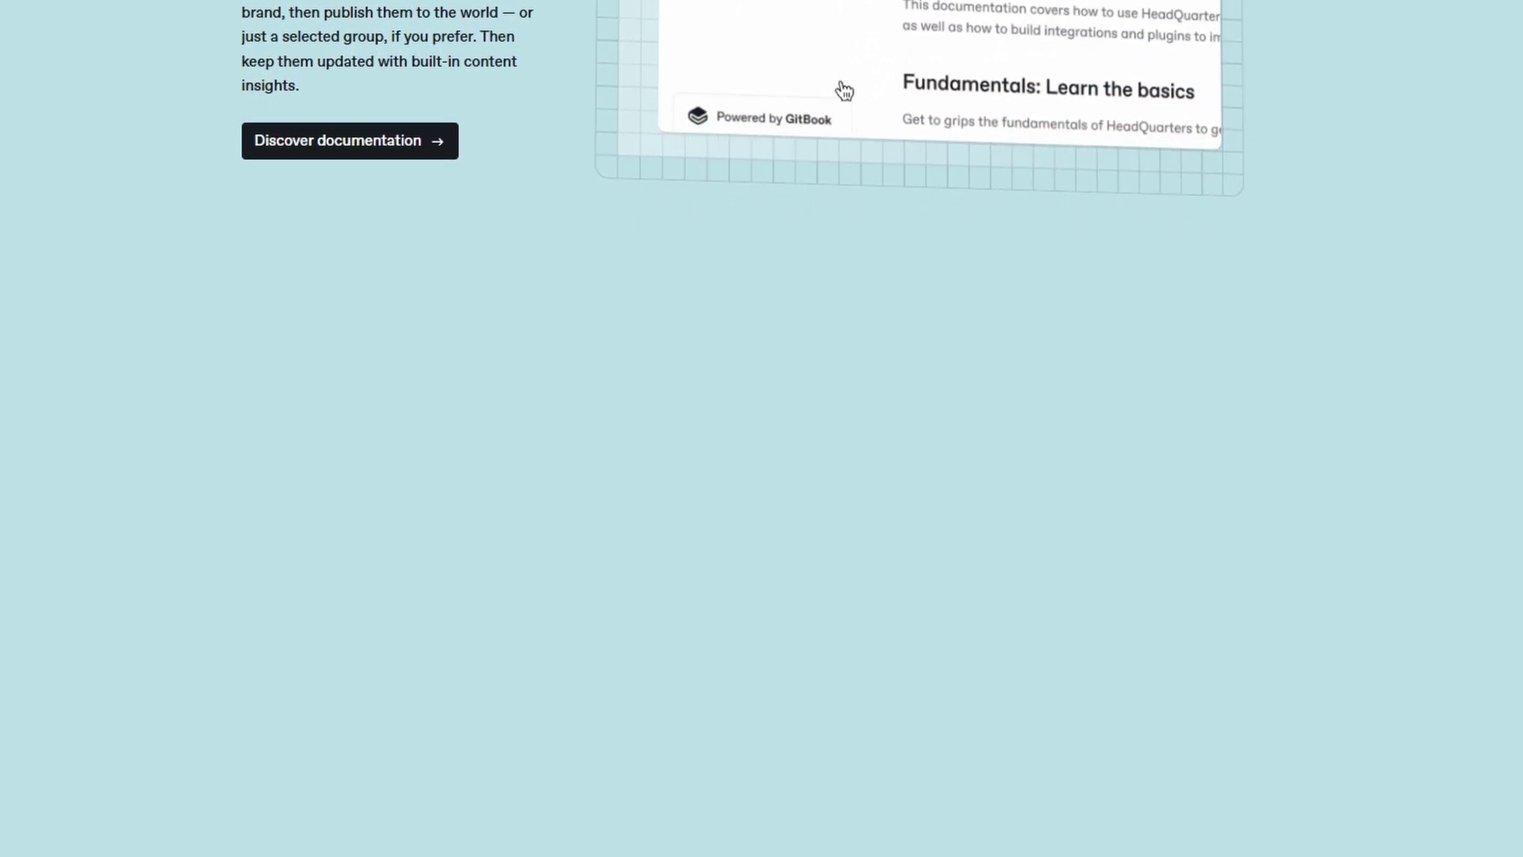
Scroll through 'Better internal docs' and its company handbook illustration to the Git Sync heading.
scroll(845, 92, down, 2)
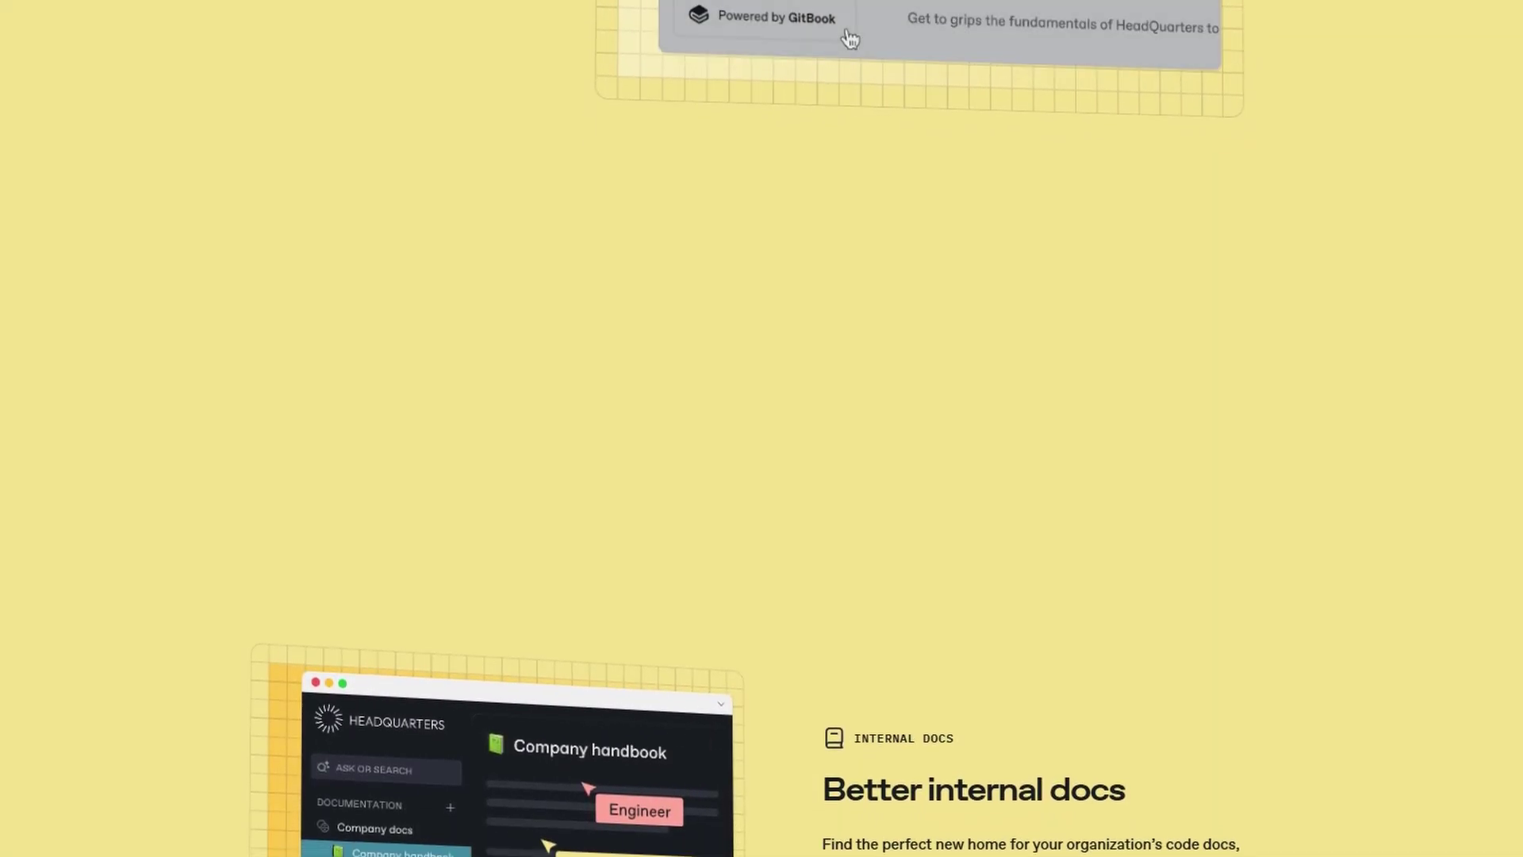
scroll(850, 38, down, 2)
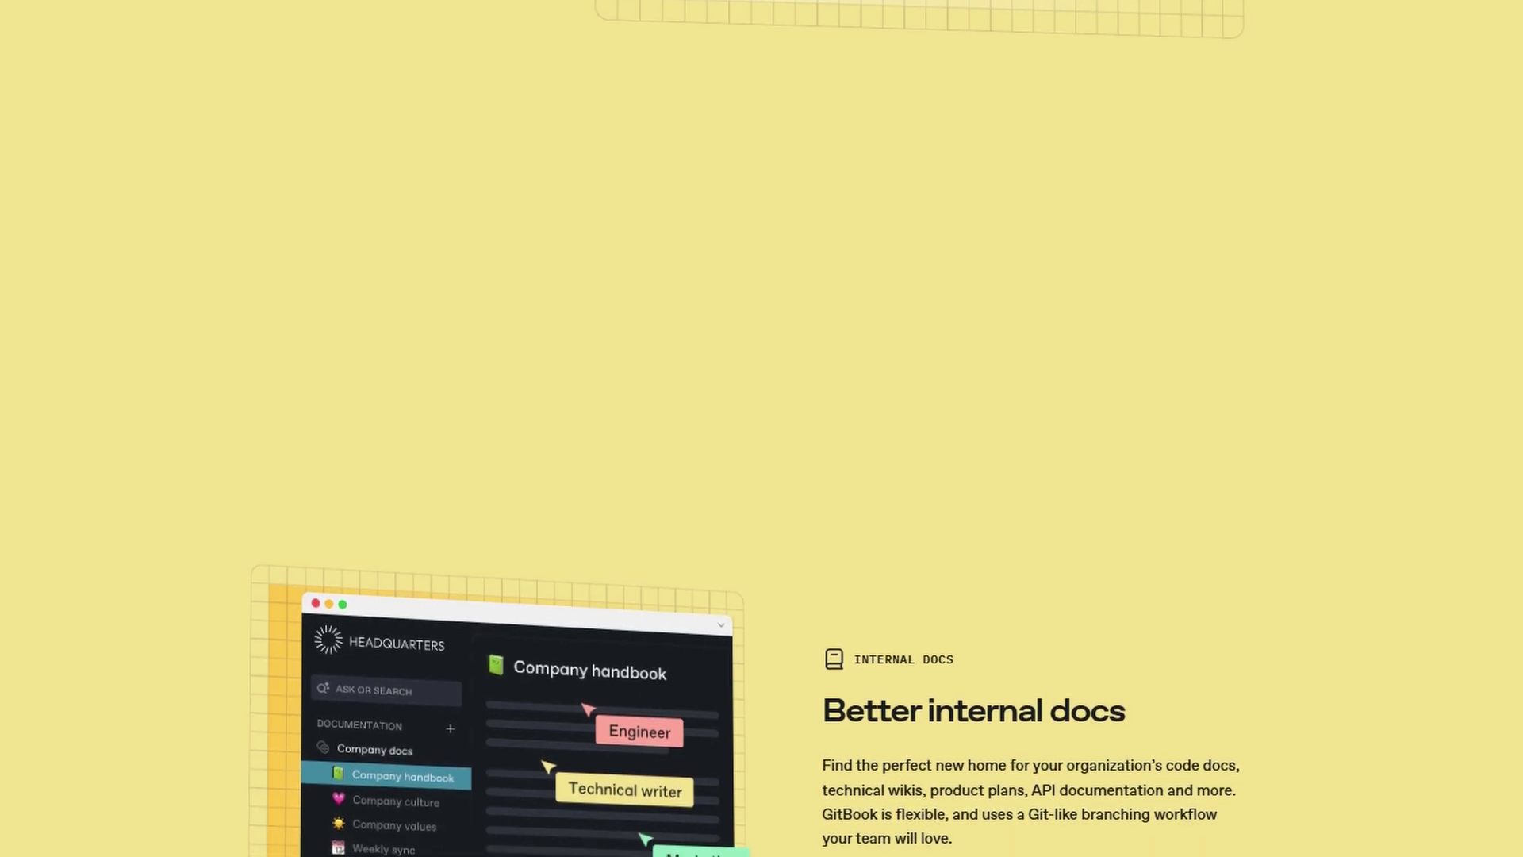
scroll(762, 428, down, 2)
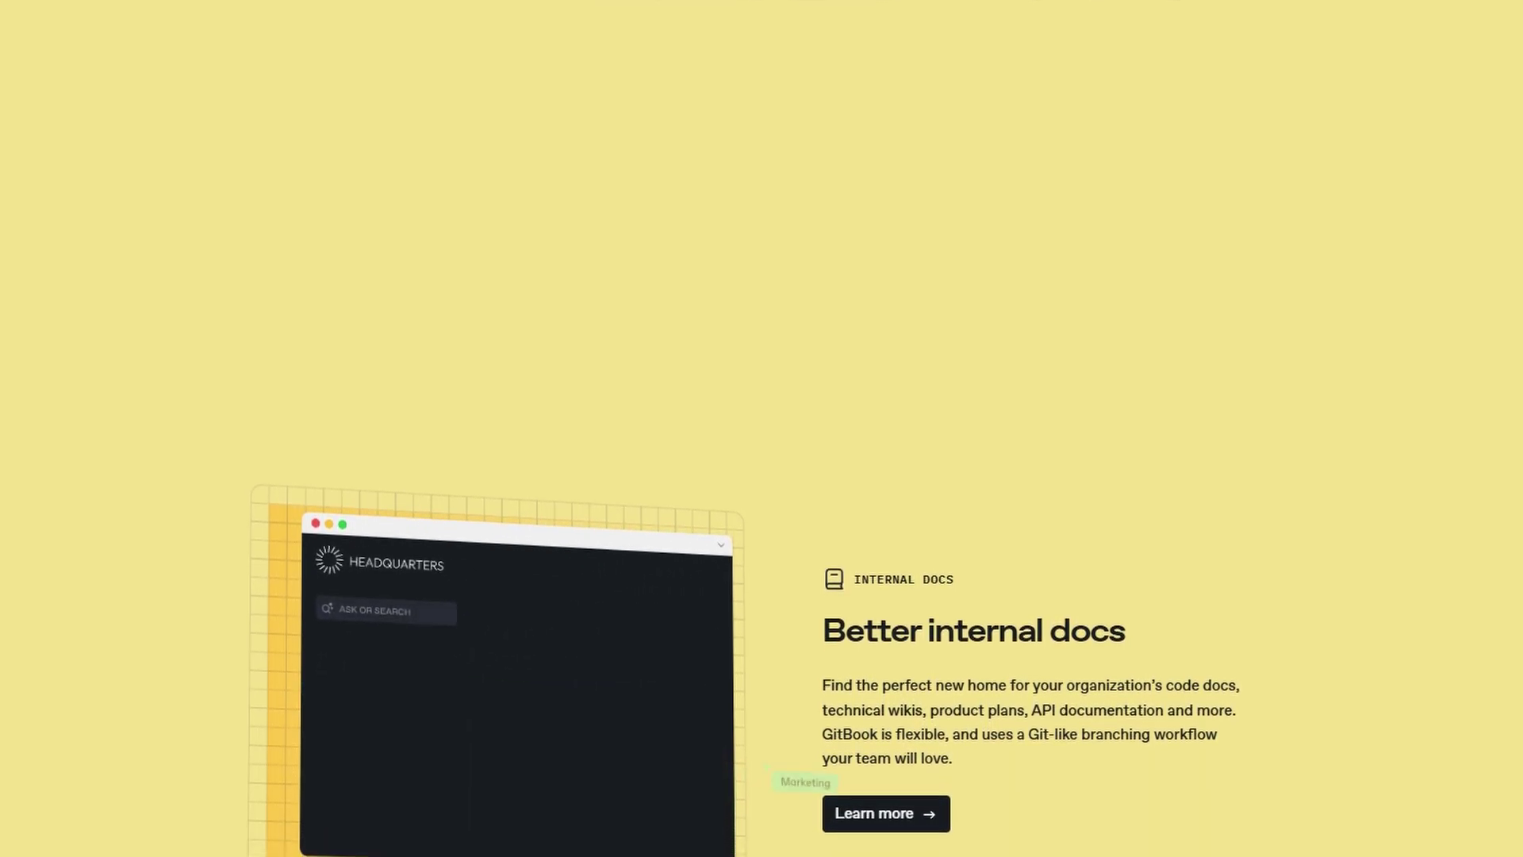
scroll(762, 429, down, 2)
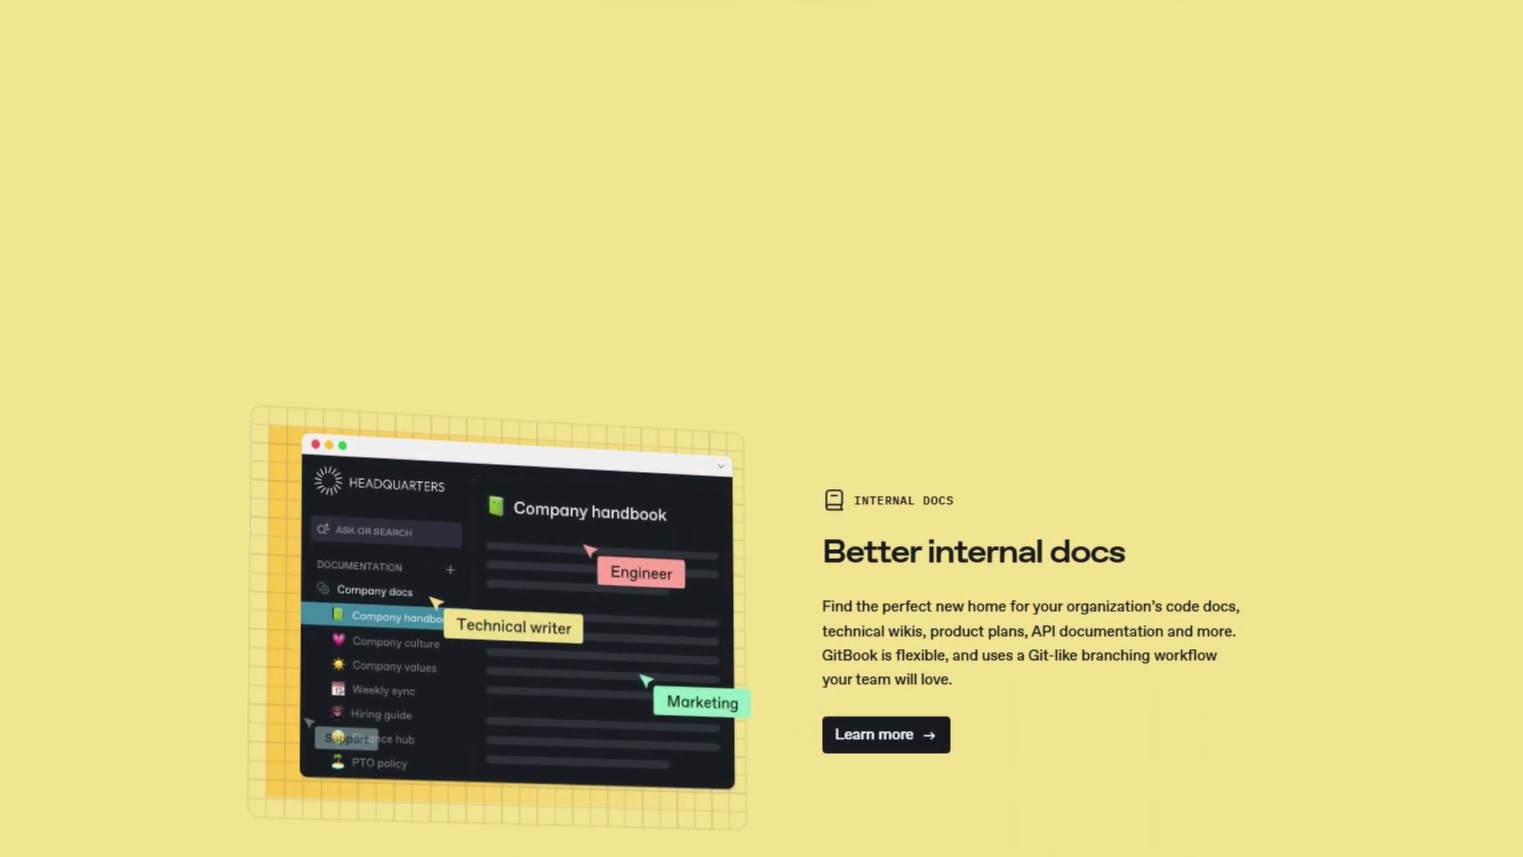
scroll(761, 428, down, 2)
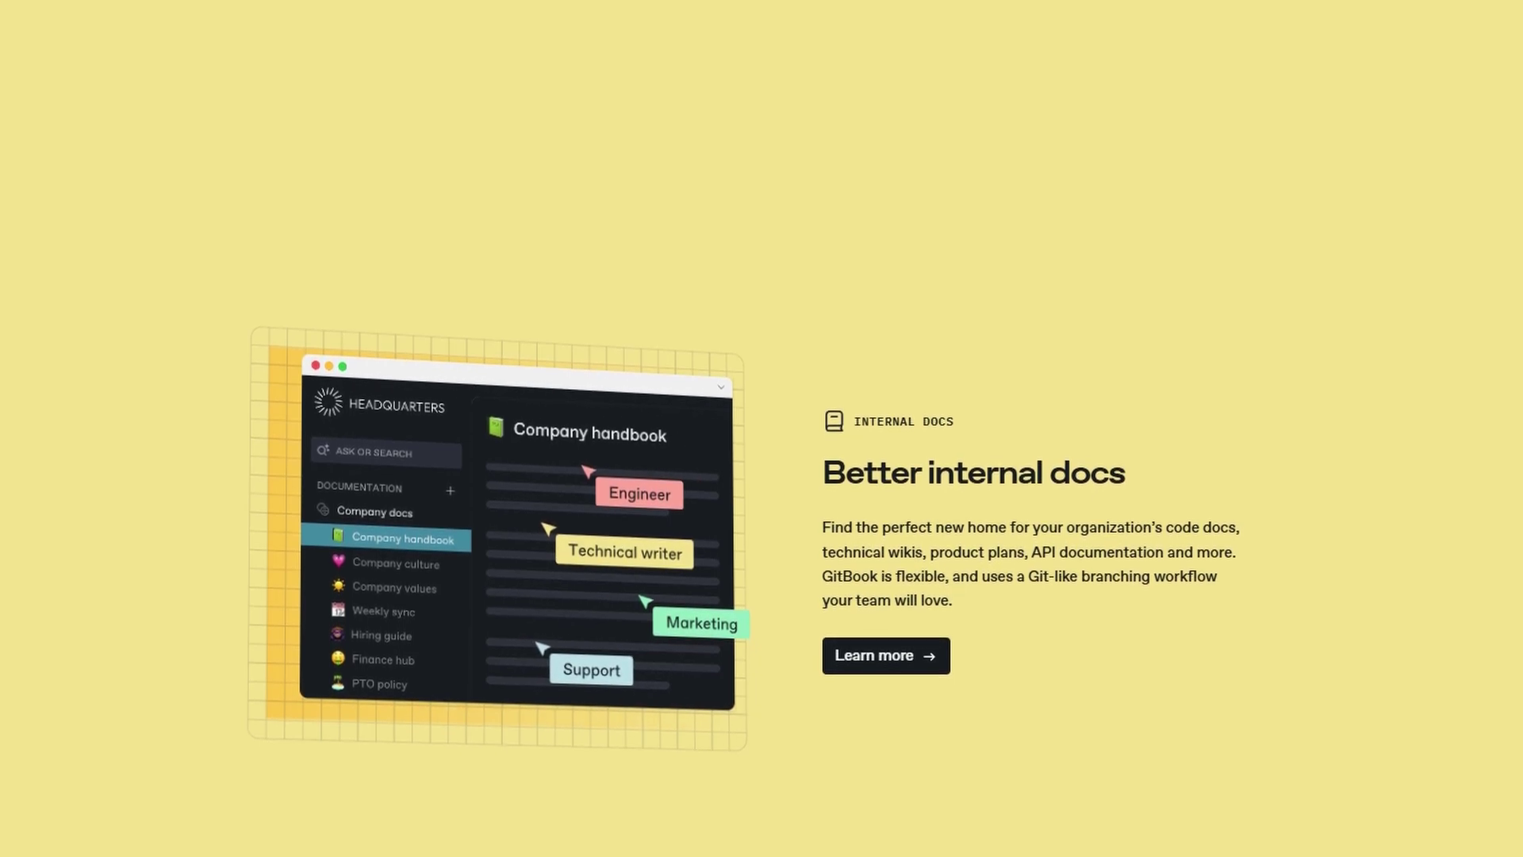
scroll(761, 428, down, 2)
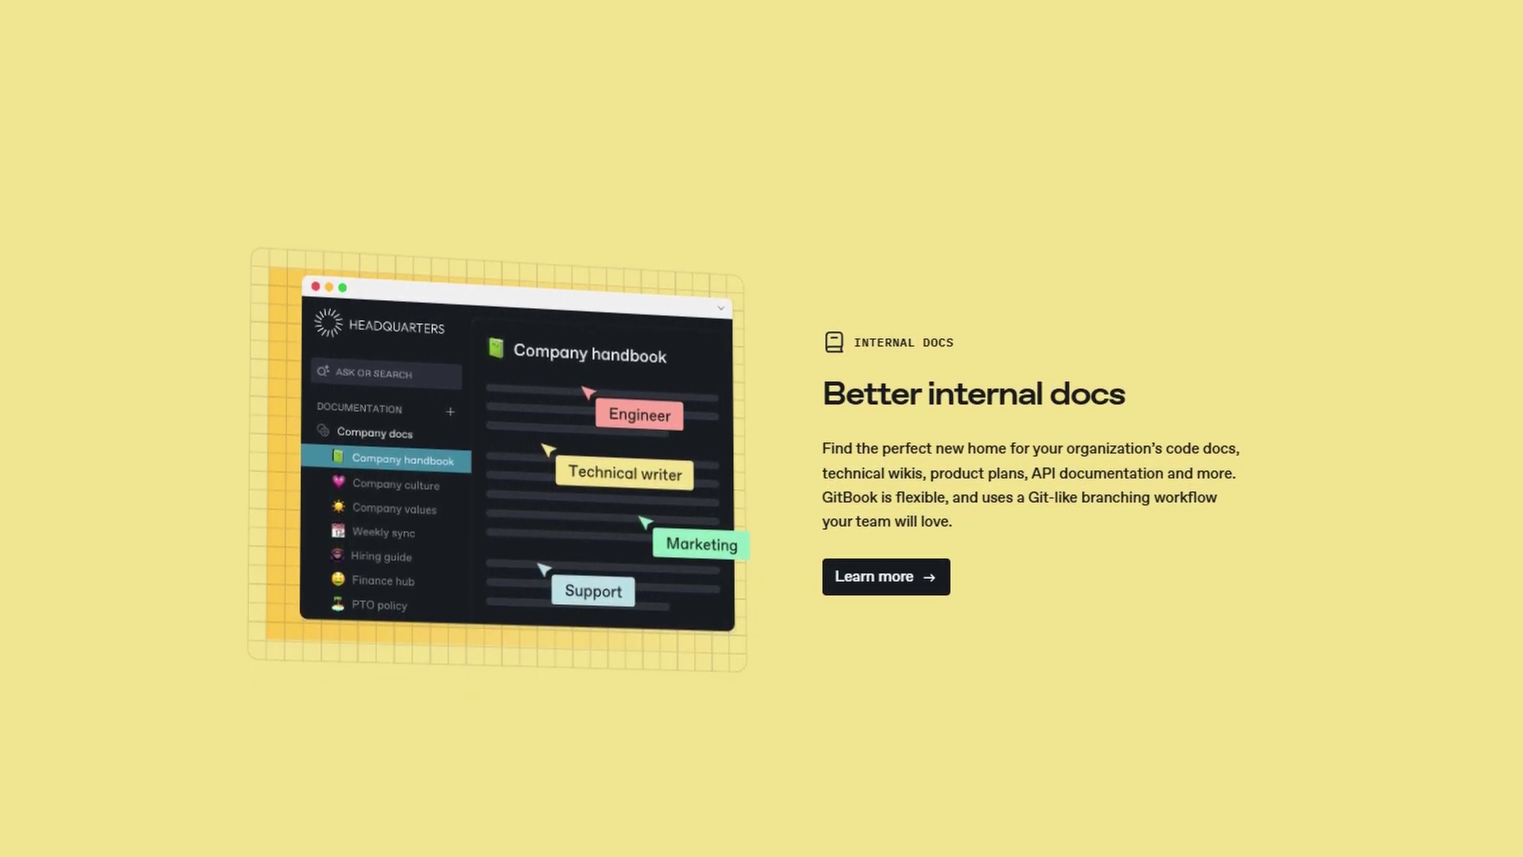
scroll(762, 429, down, 2)
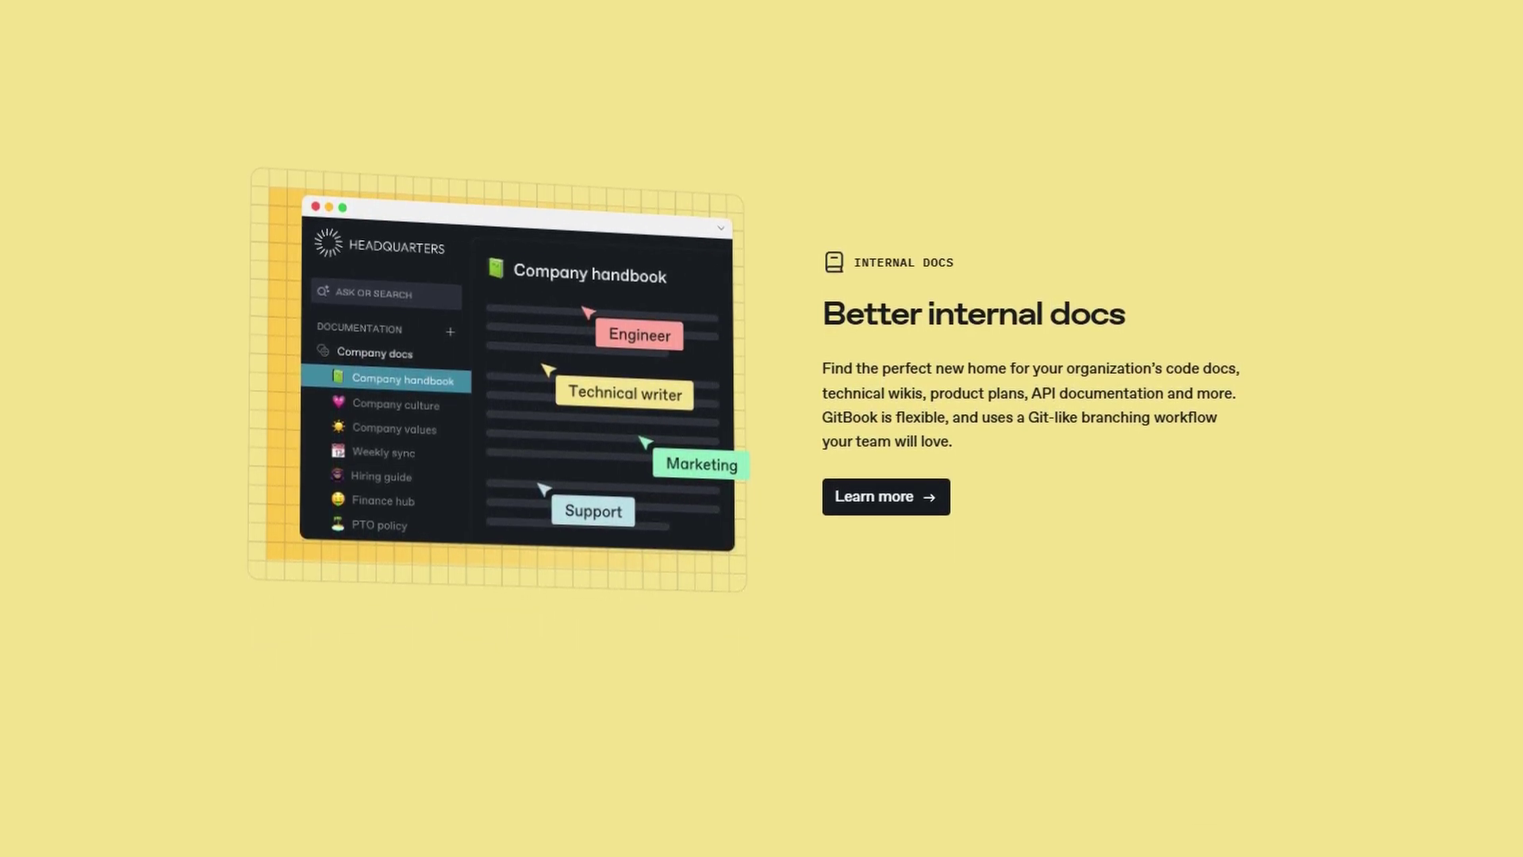
scroll(761, 428, down, 2)
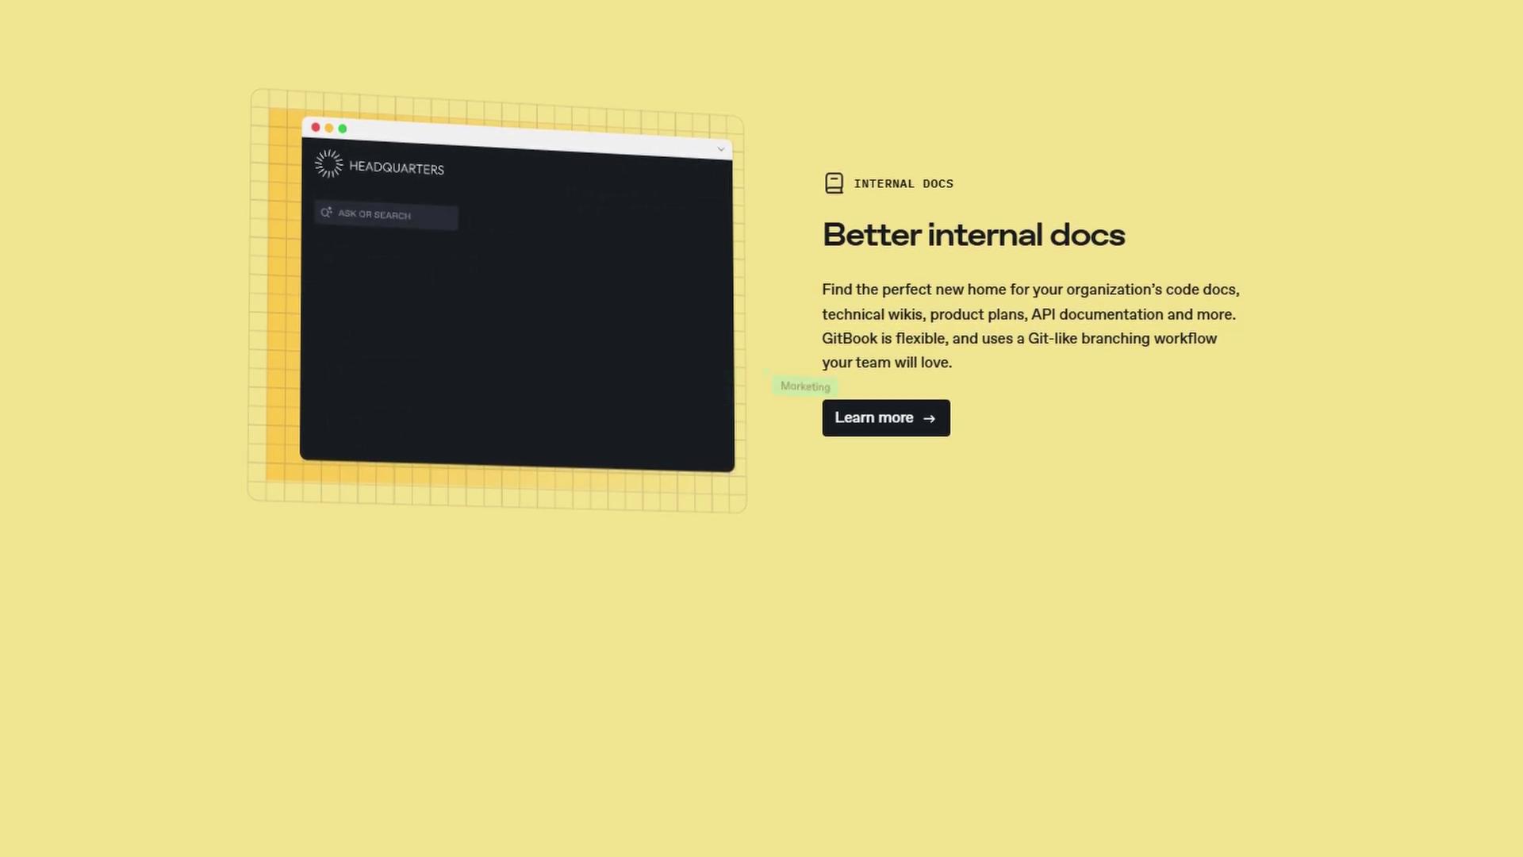
scroll(763, 429, down, 2)
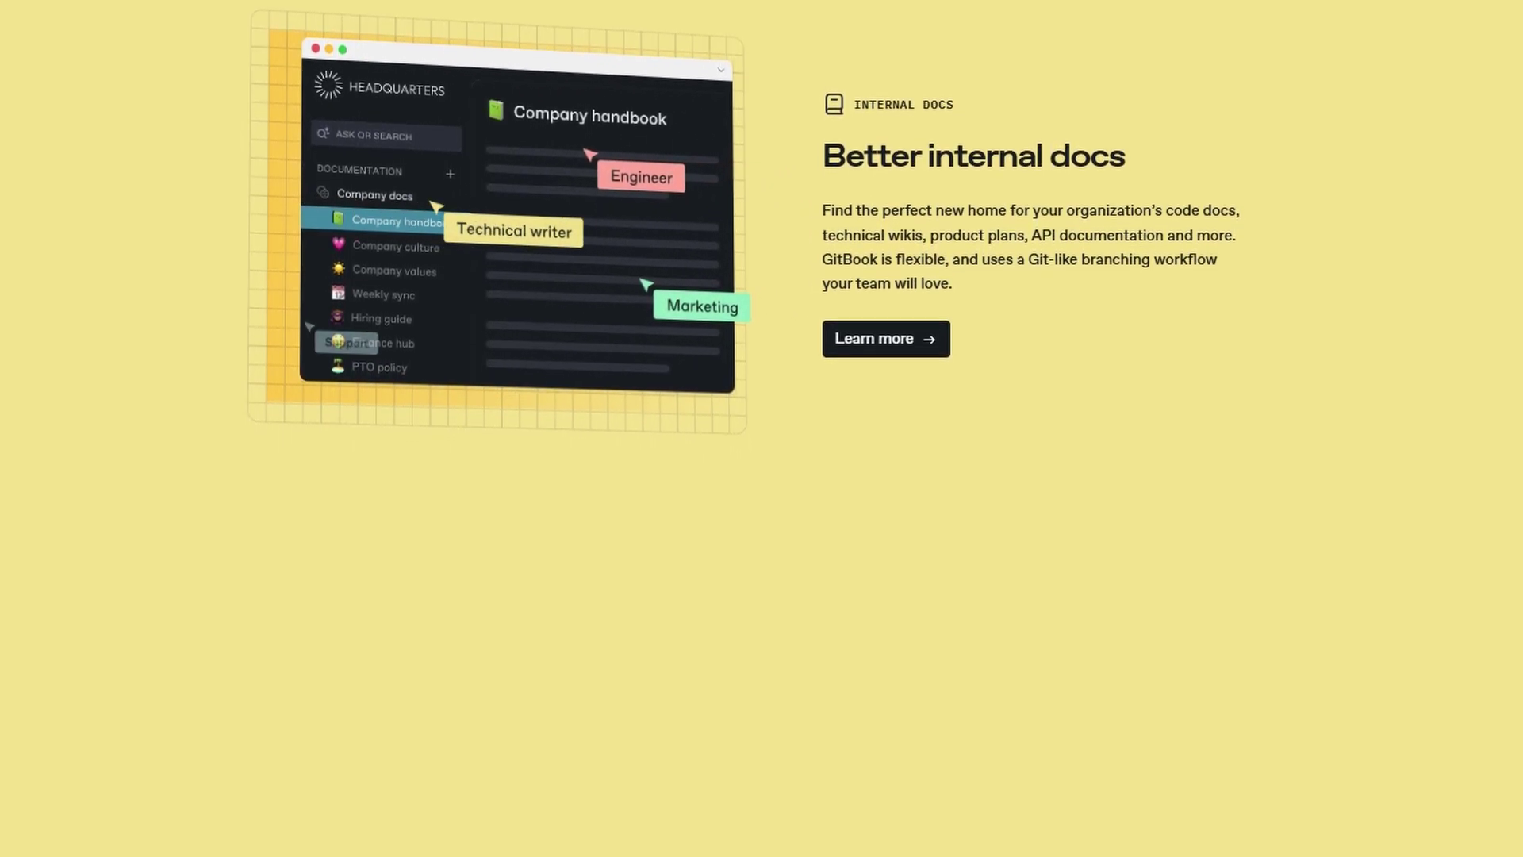
scroll(762, 428, down, 2)
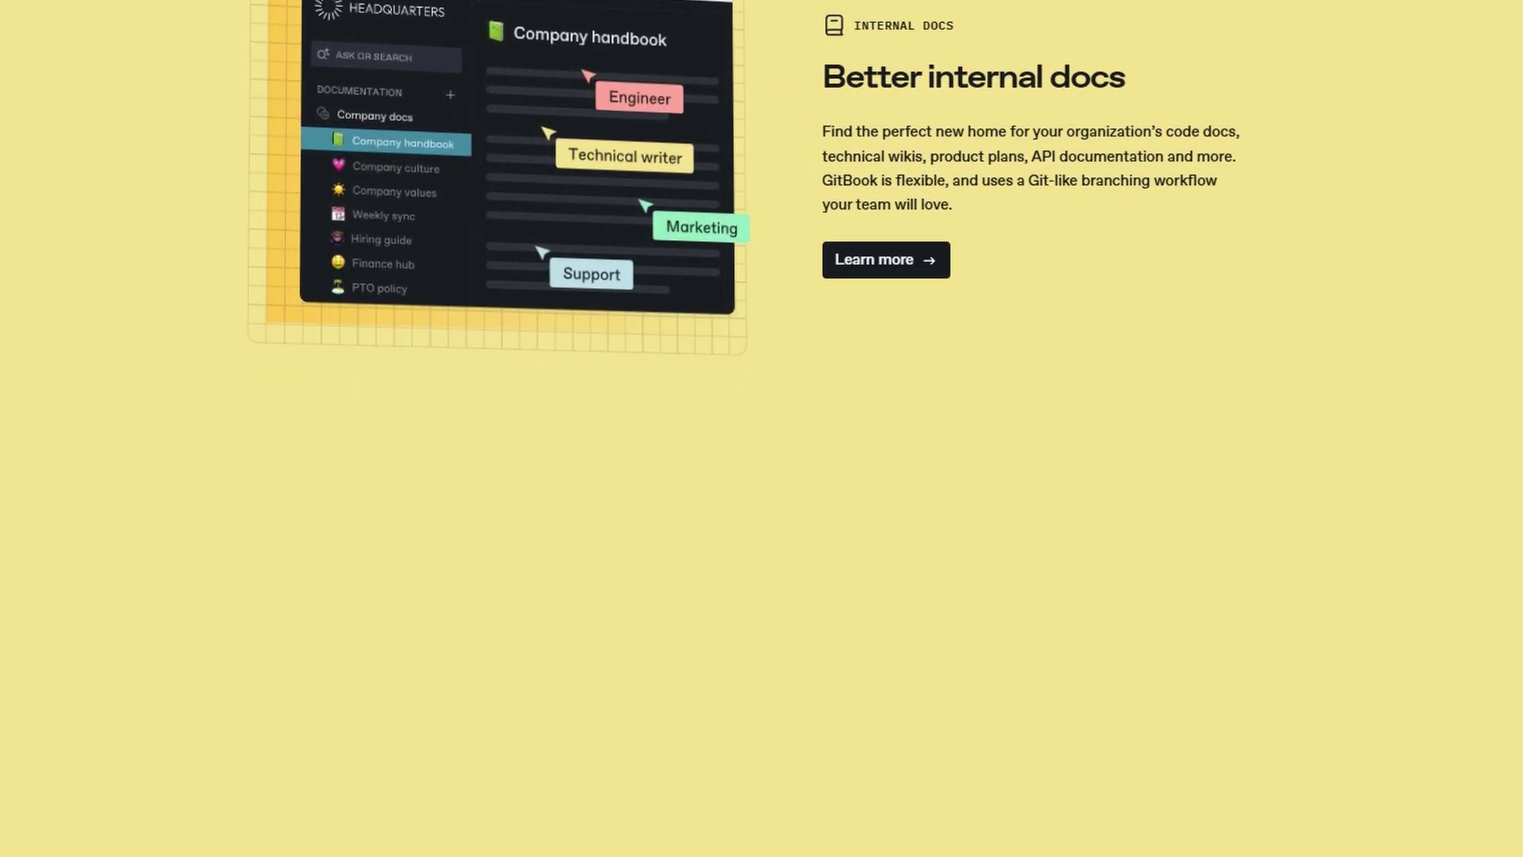
scroll(762, 428, down, 2)
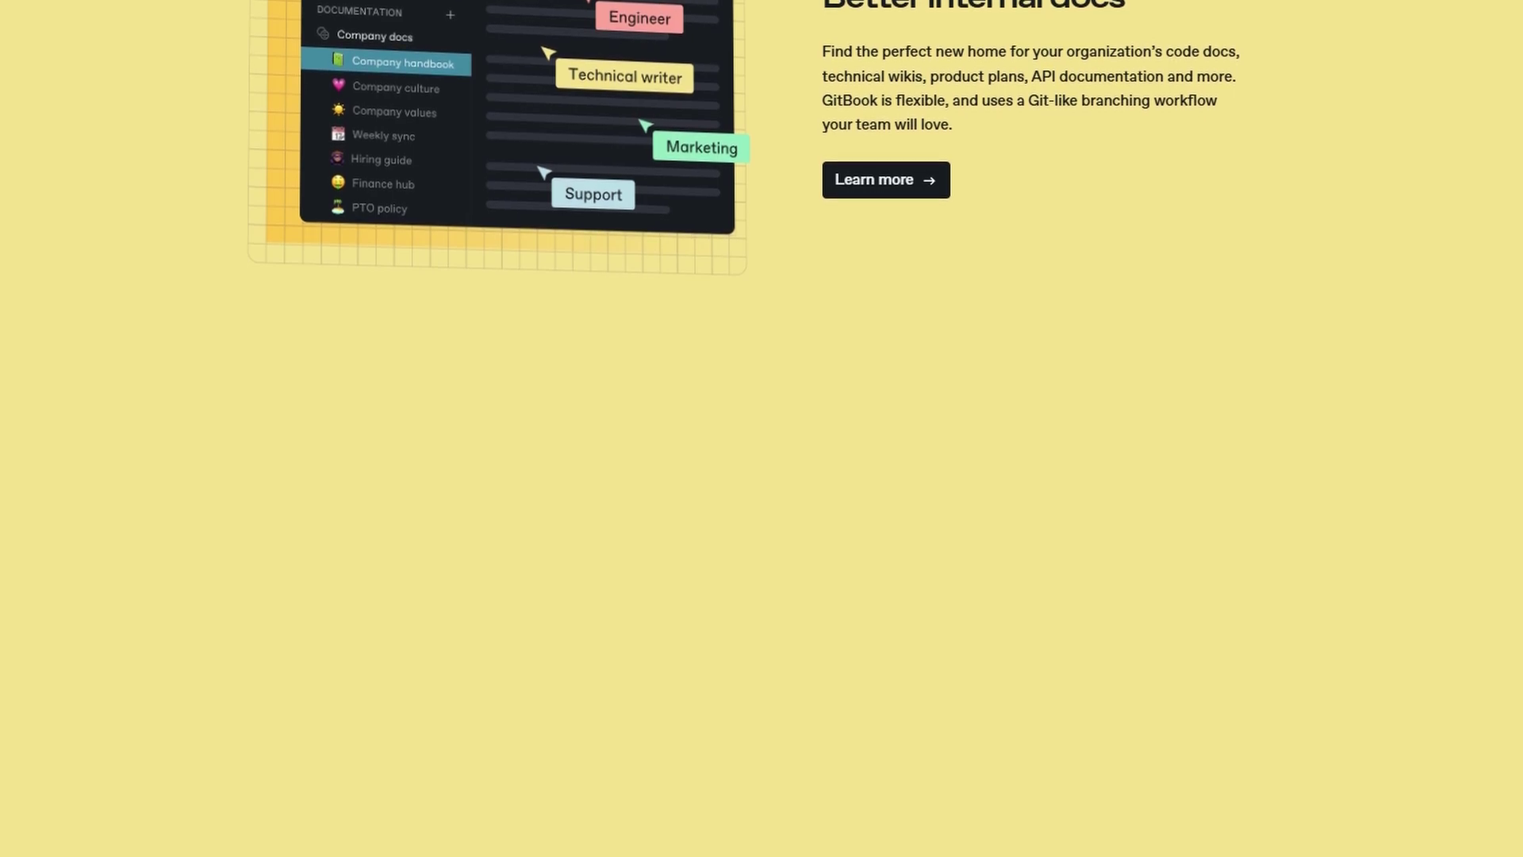
scroll(761, 429, down, 2)
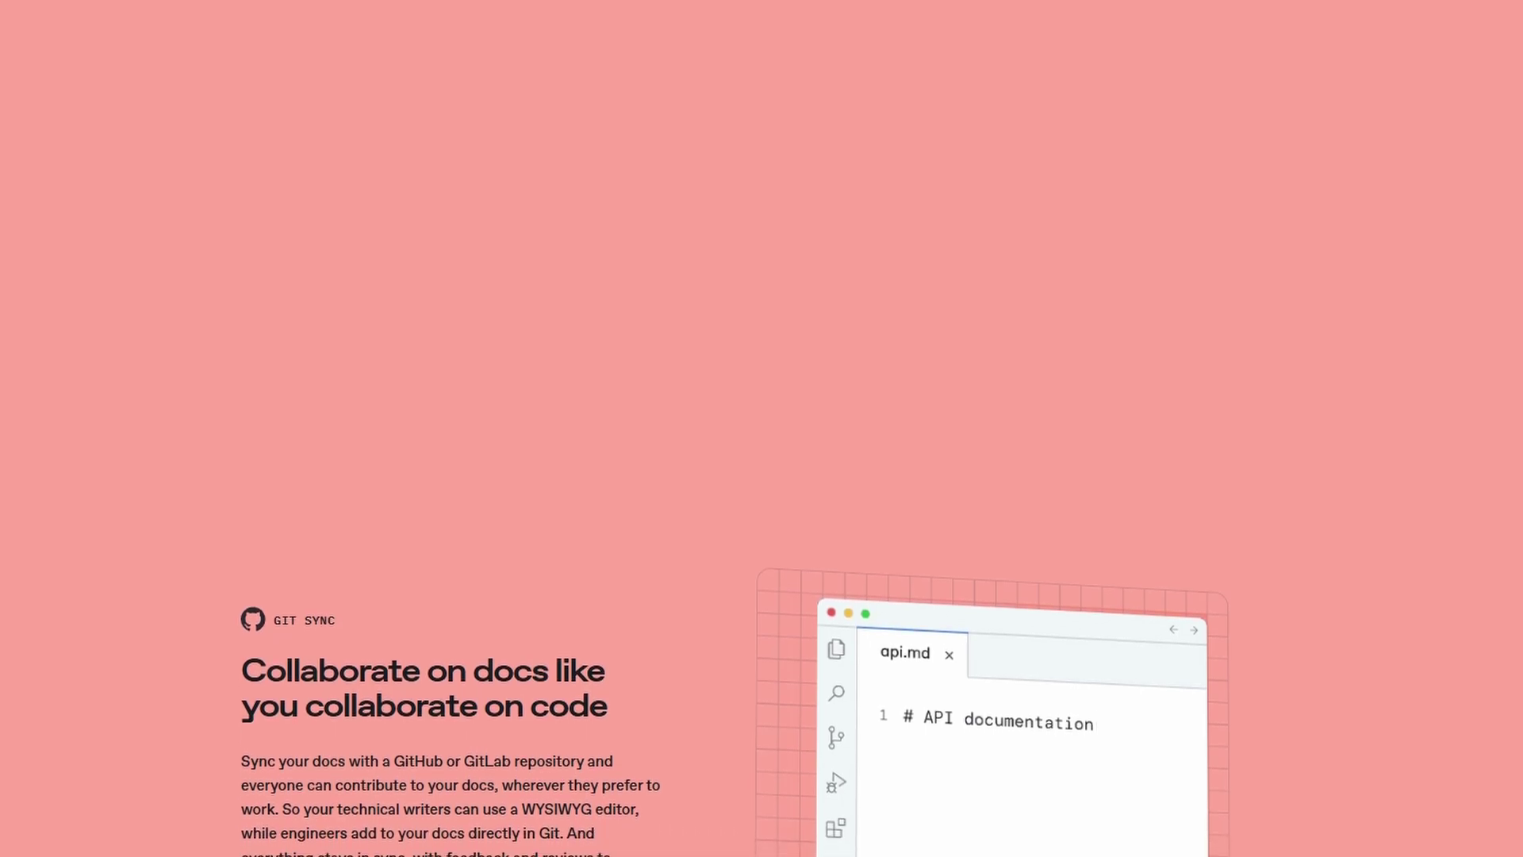
Scroll through the Git Sync pitch on GitHub and GitLab syncing to the Discover Git Sync button.
scroll(762, 429, down, 2)
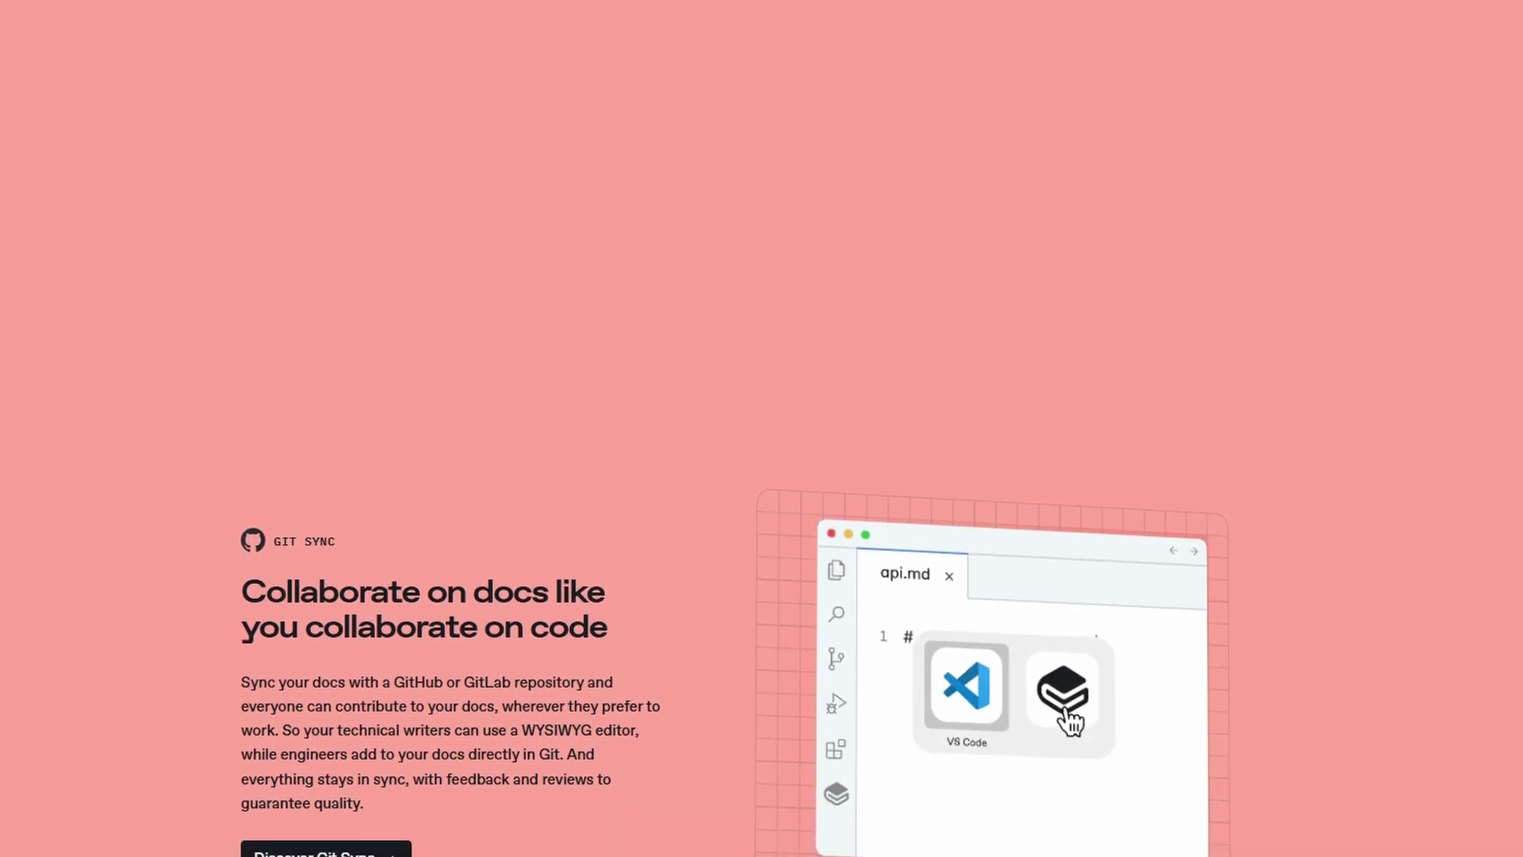
scroll(762, 429, down, 2)
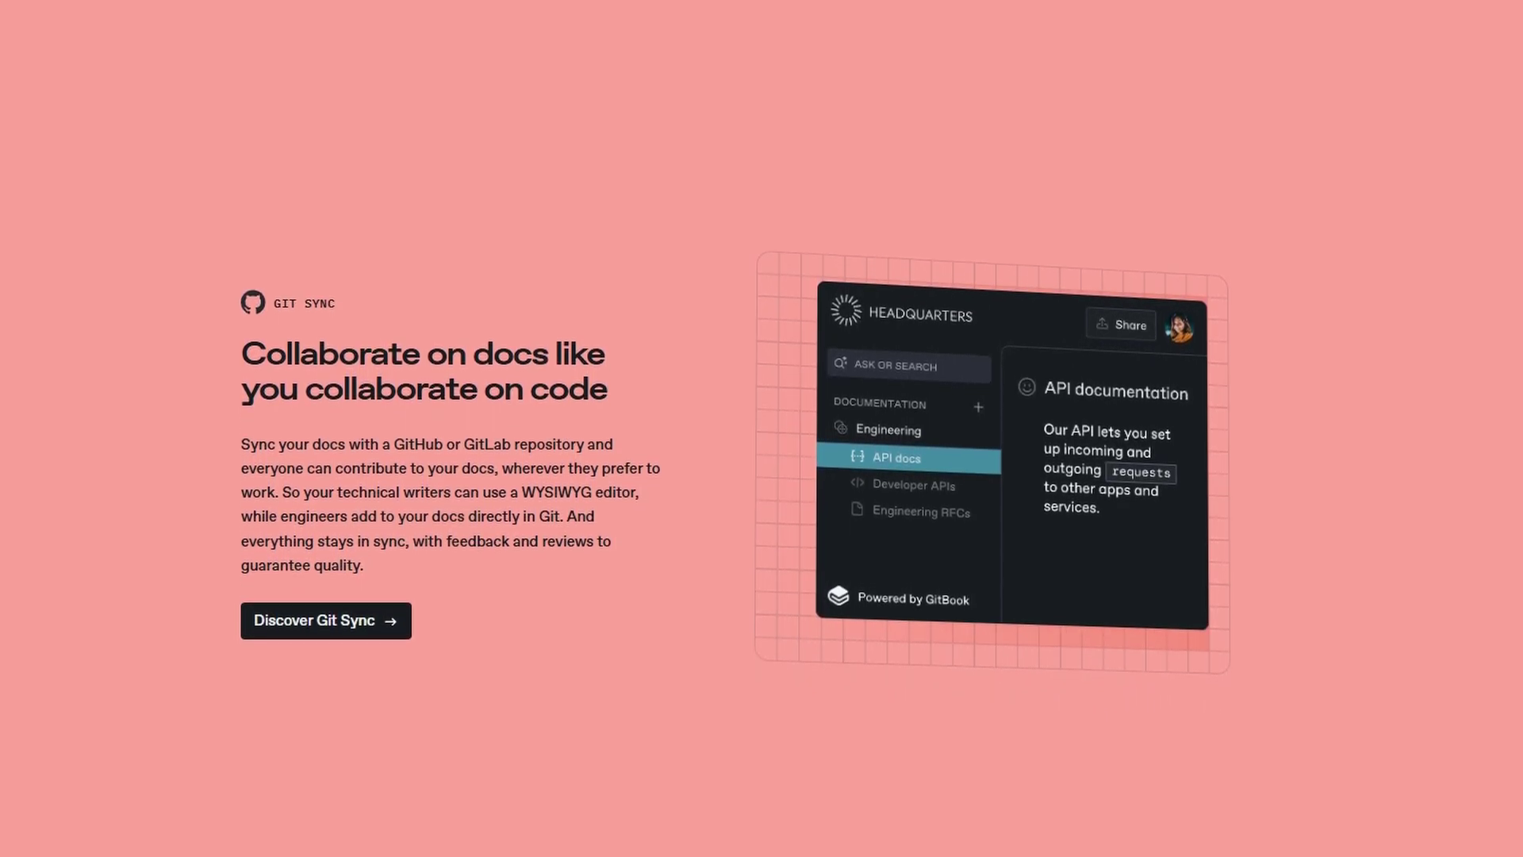
scroll(762, 429, down, 2)
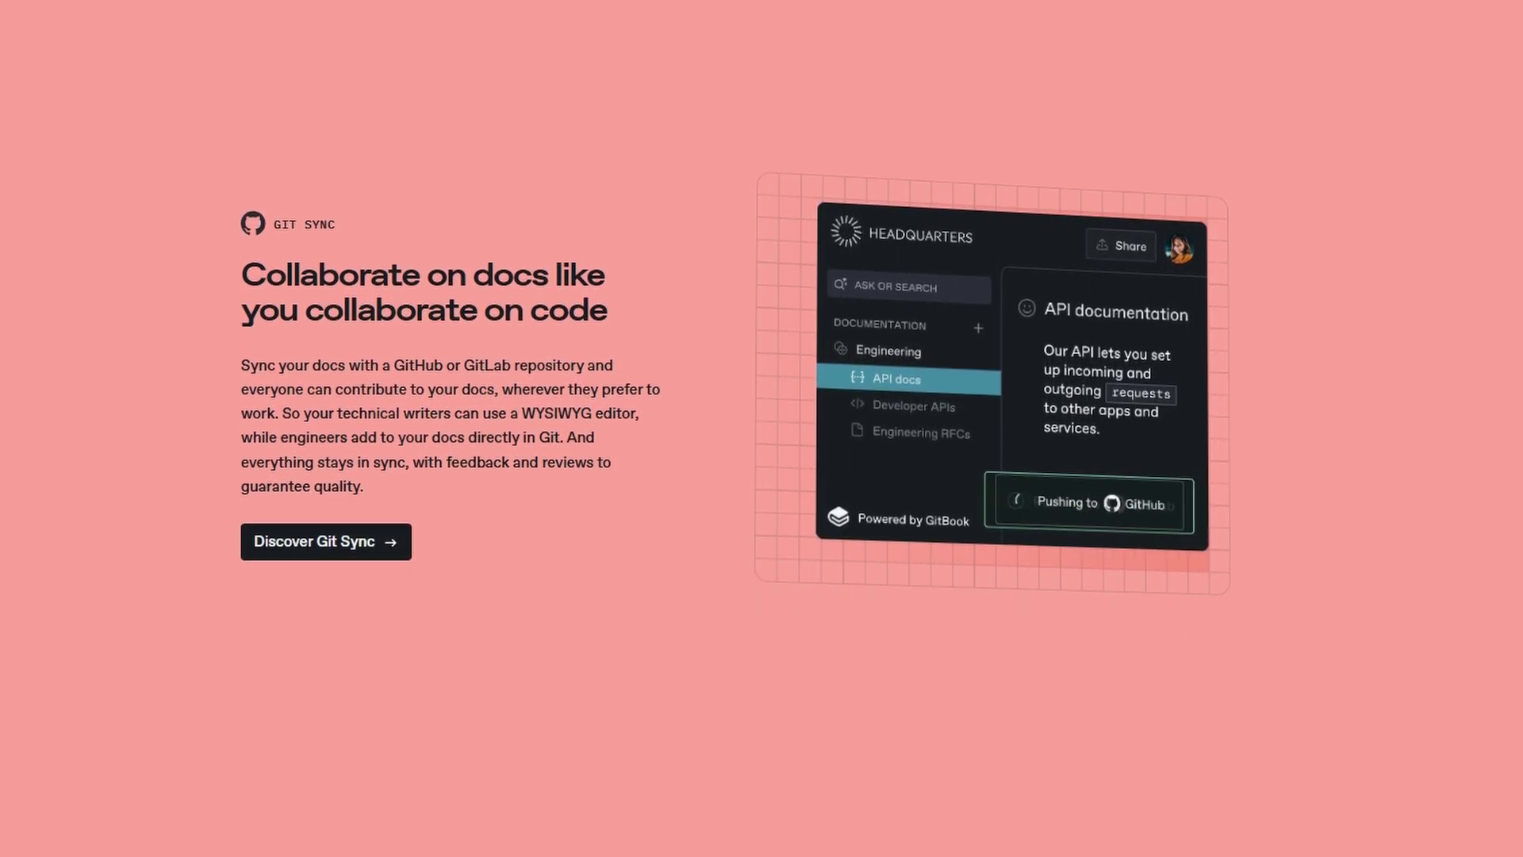
scroll(761, 430, down, 2)
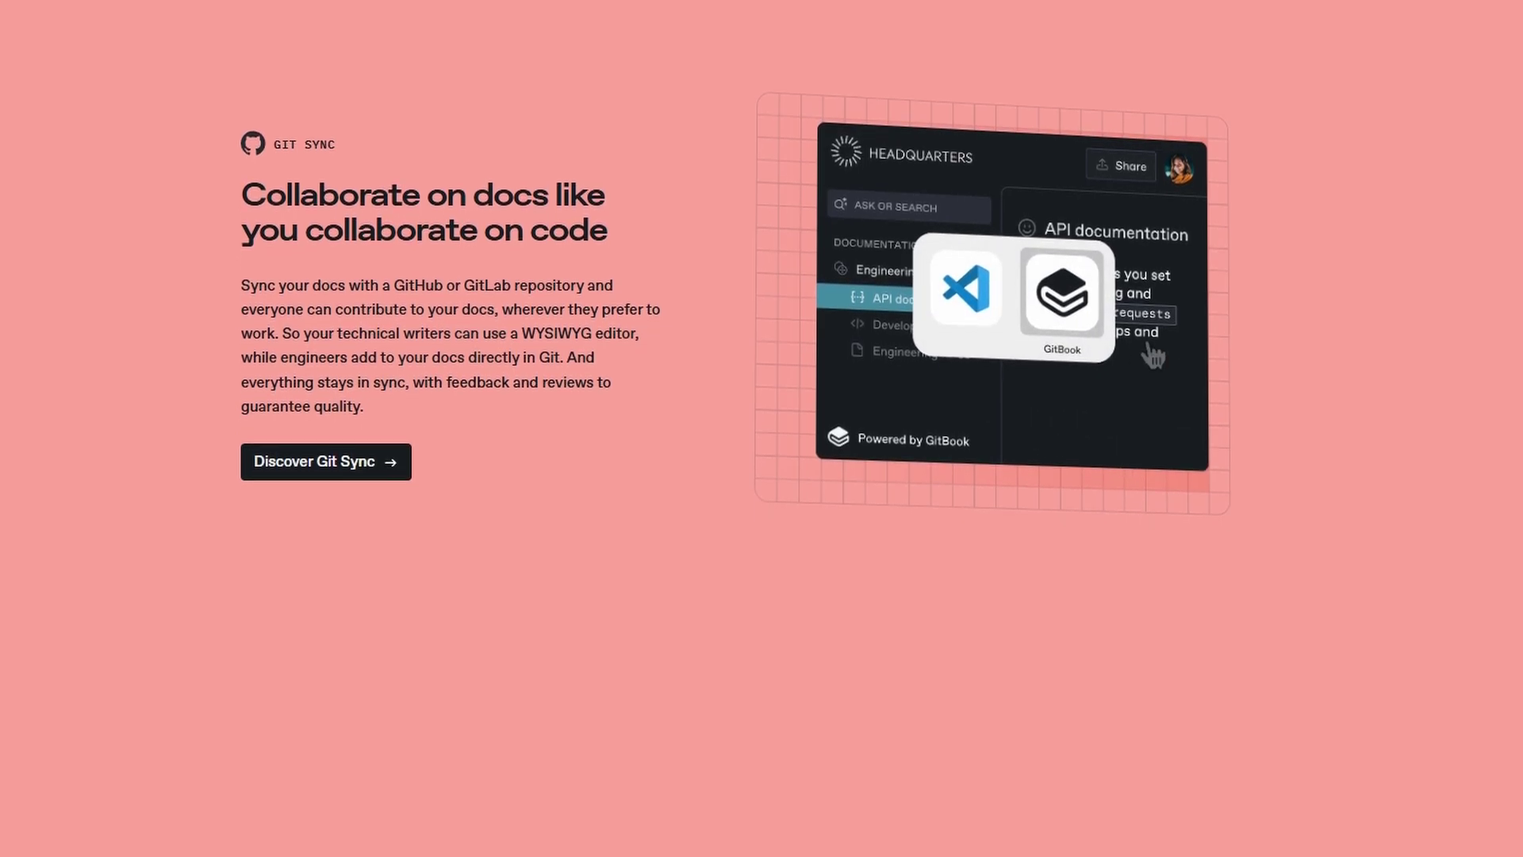
scroll(762, 429, down, 2)
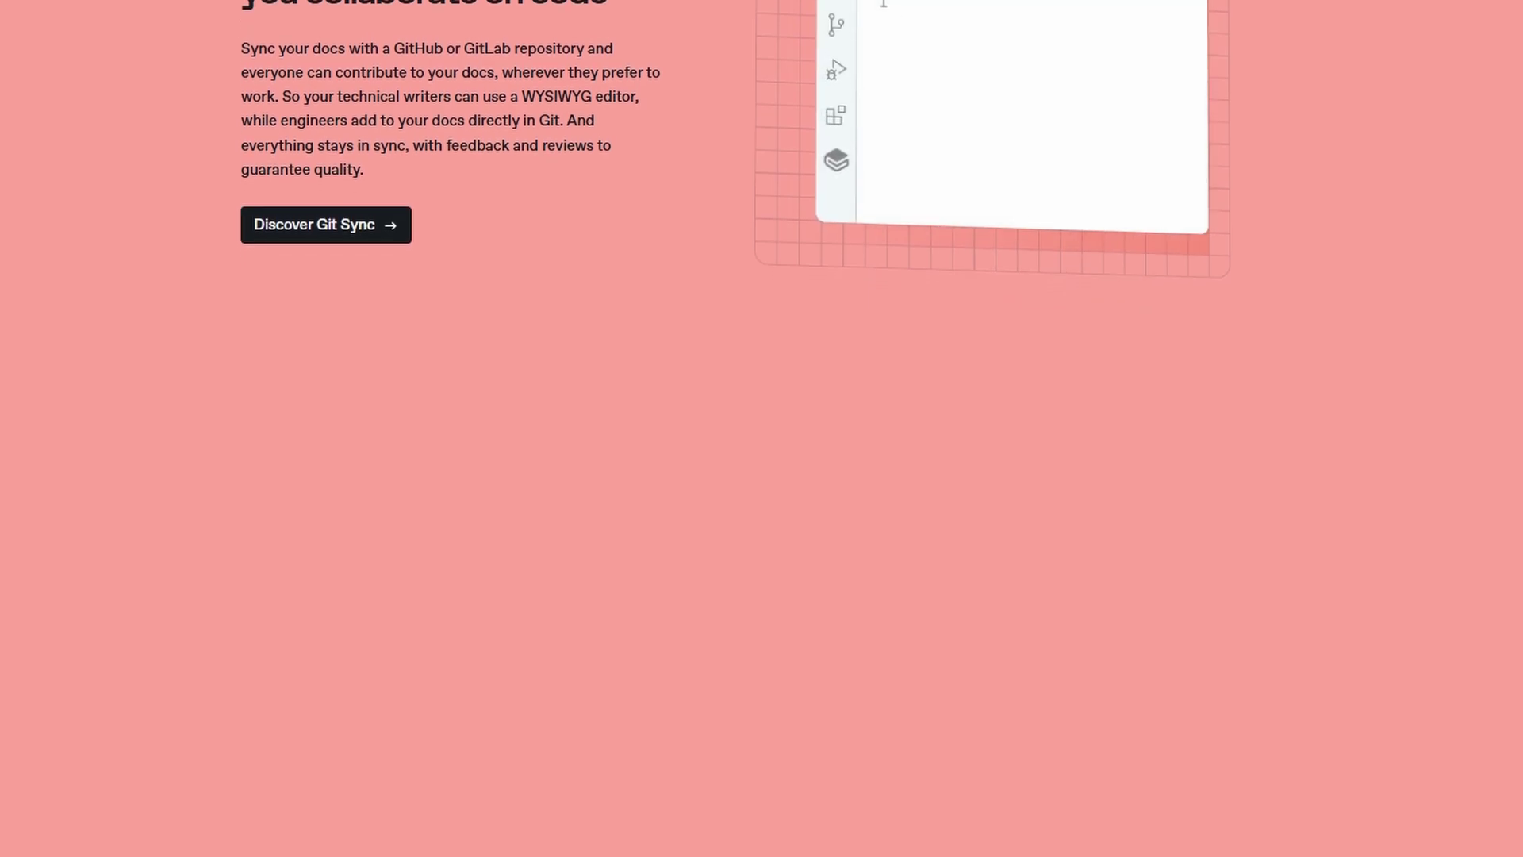
scroll(762, 428, down, 2)
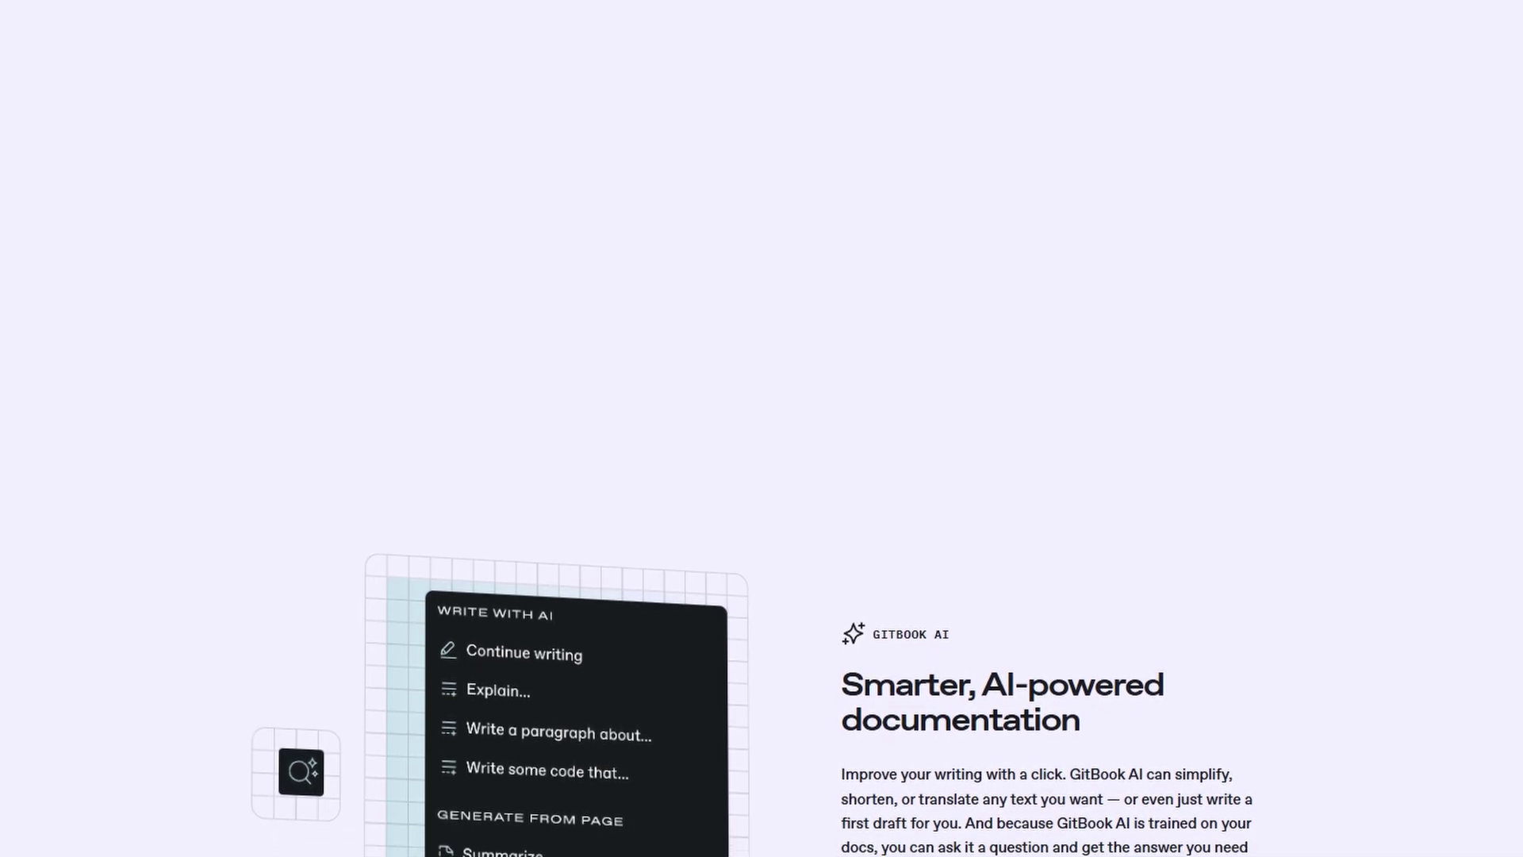
Scroll down to 'Smarter, AI-powered documentation' with its Write with AI menu mock-up.
scroll(761, 429, down, 2)
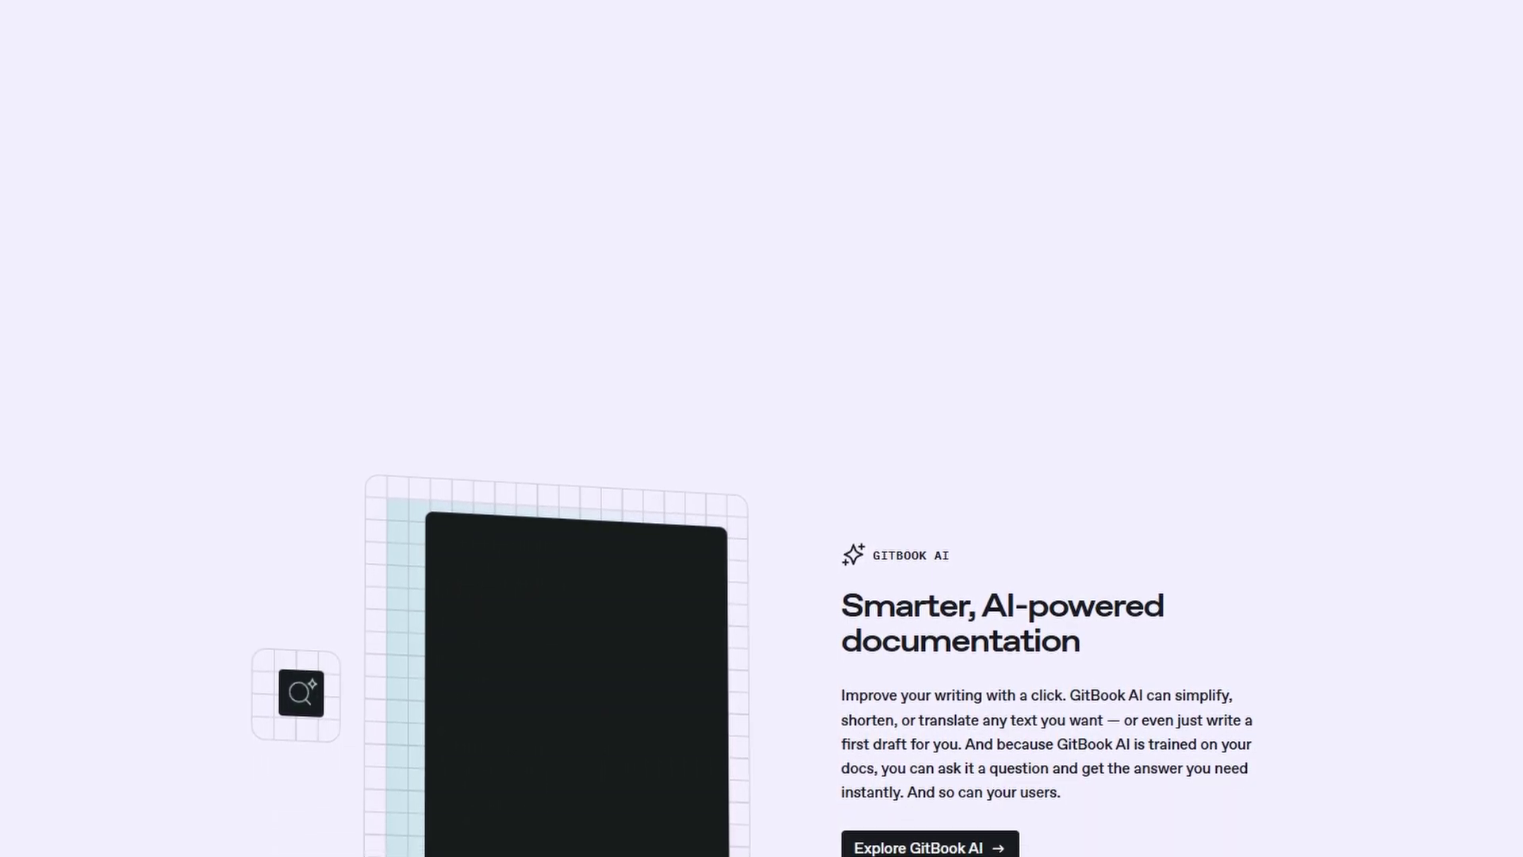
scroll(762, 428, down, 2)
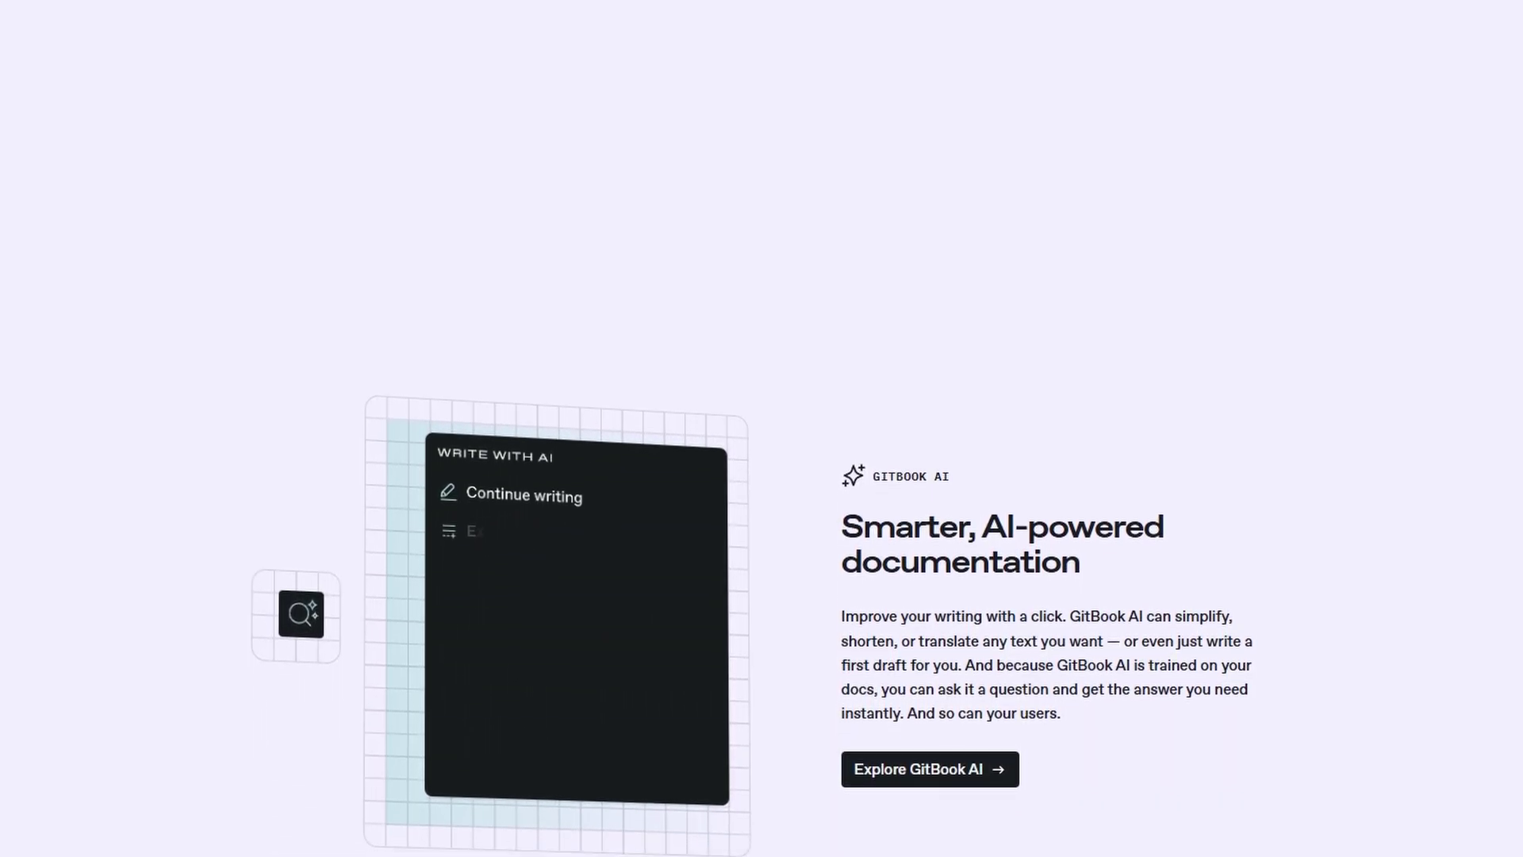
scroll(762, 429, down, 2)
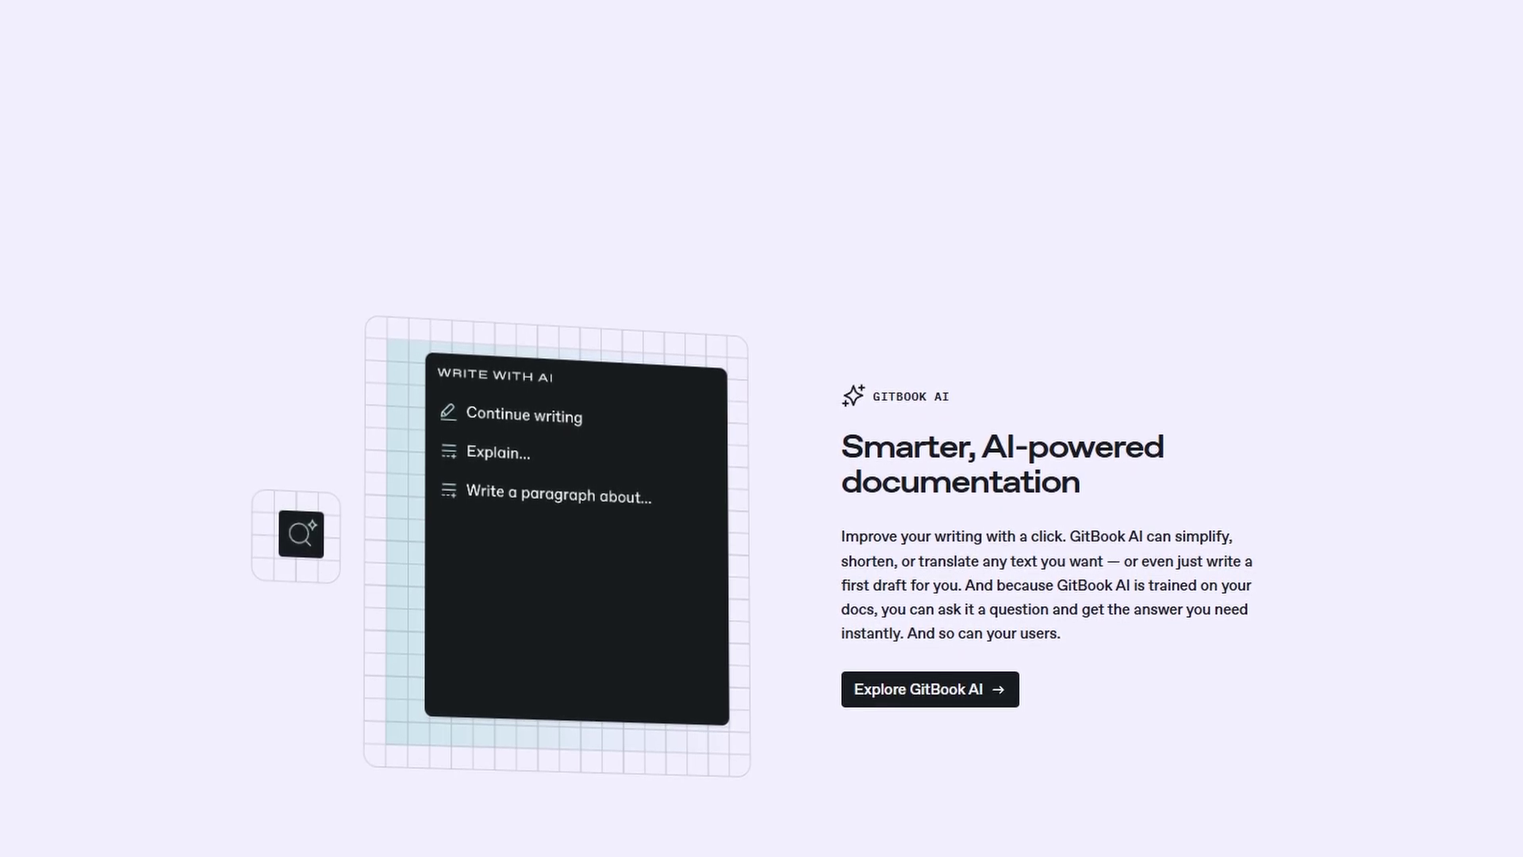
scroll(762, 429, down, 2)
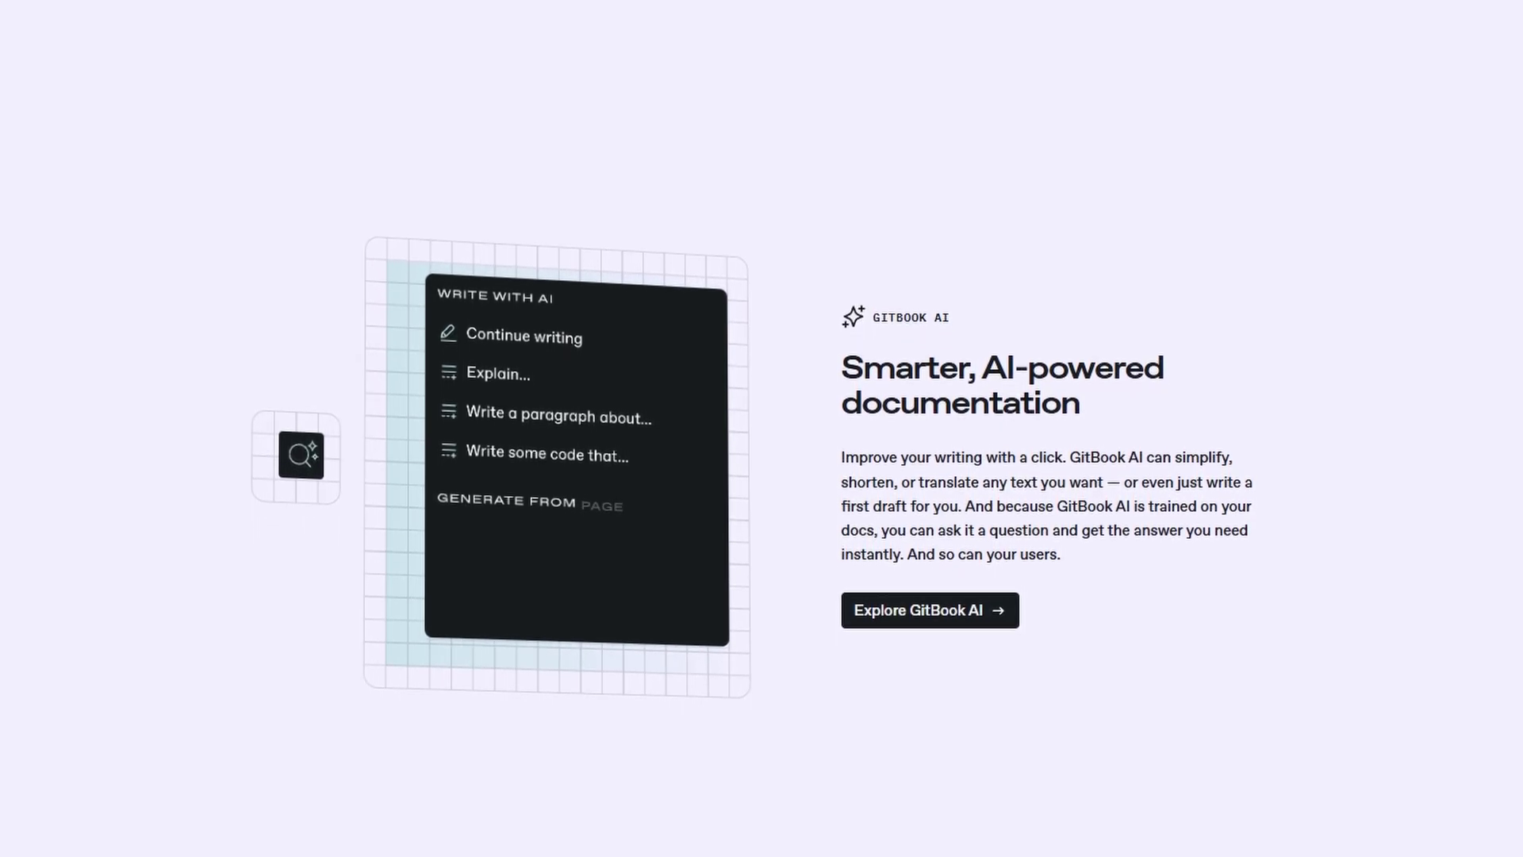
scroll(762, 429, down, 2)
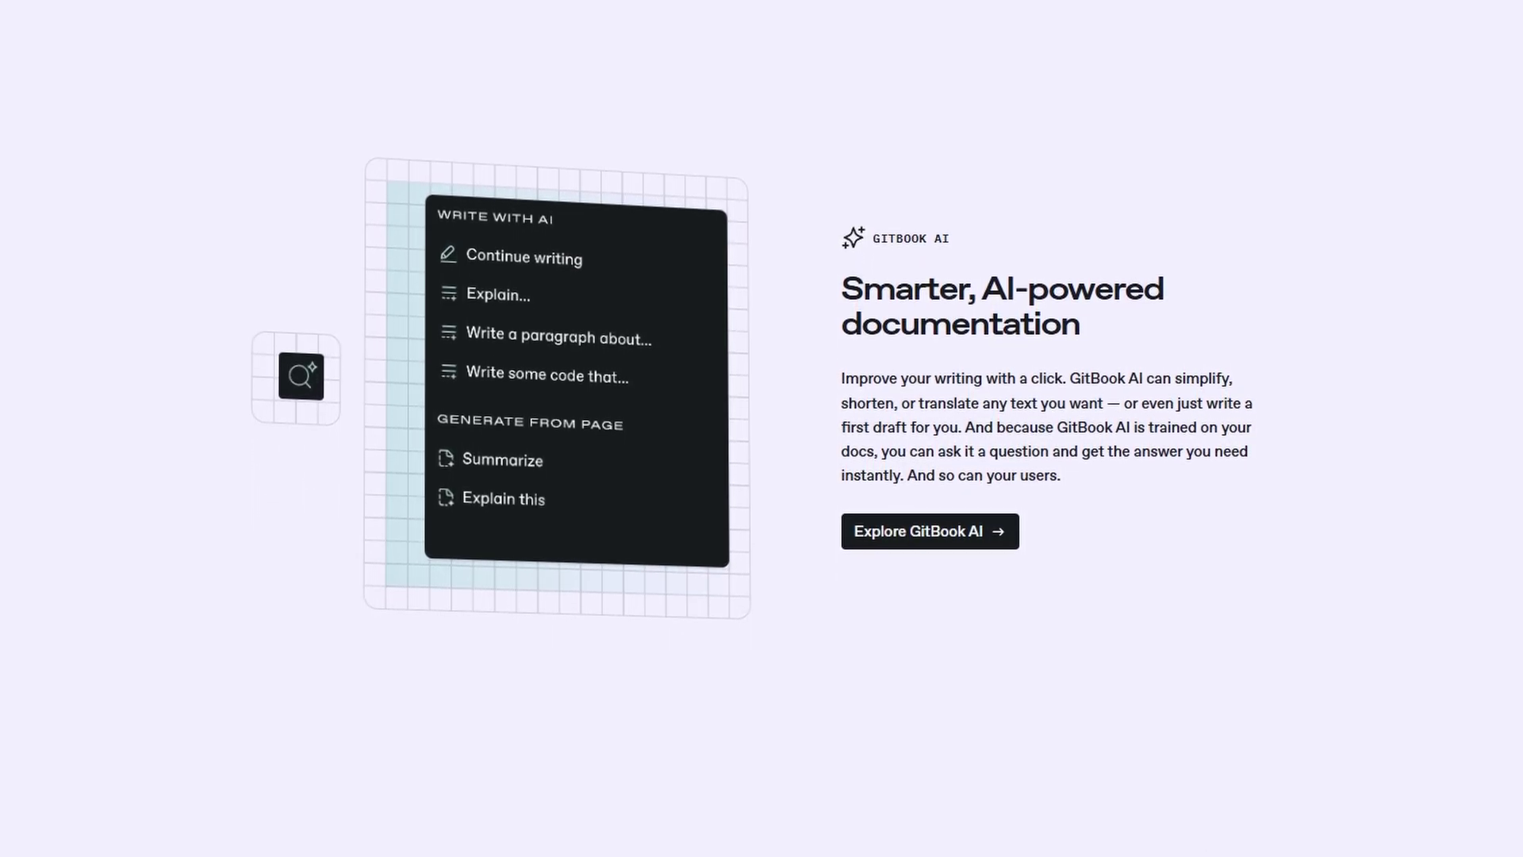
scroll(761, 428, down, 2)
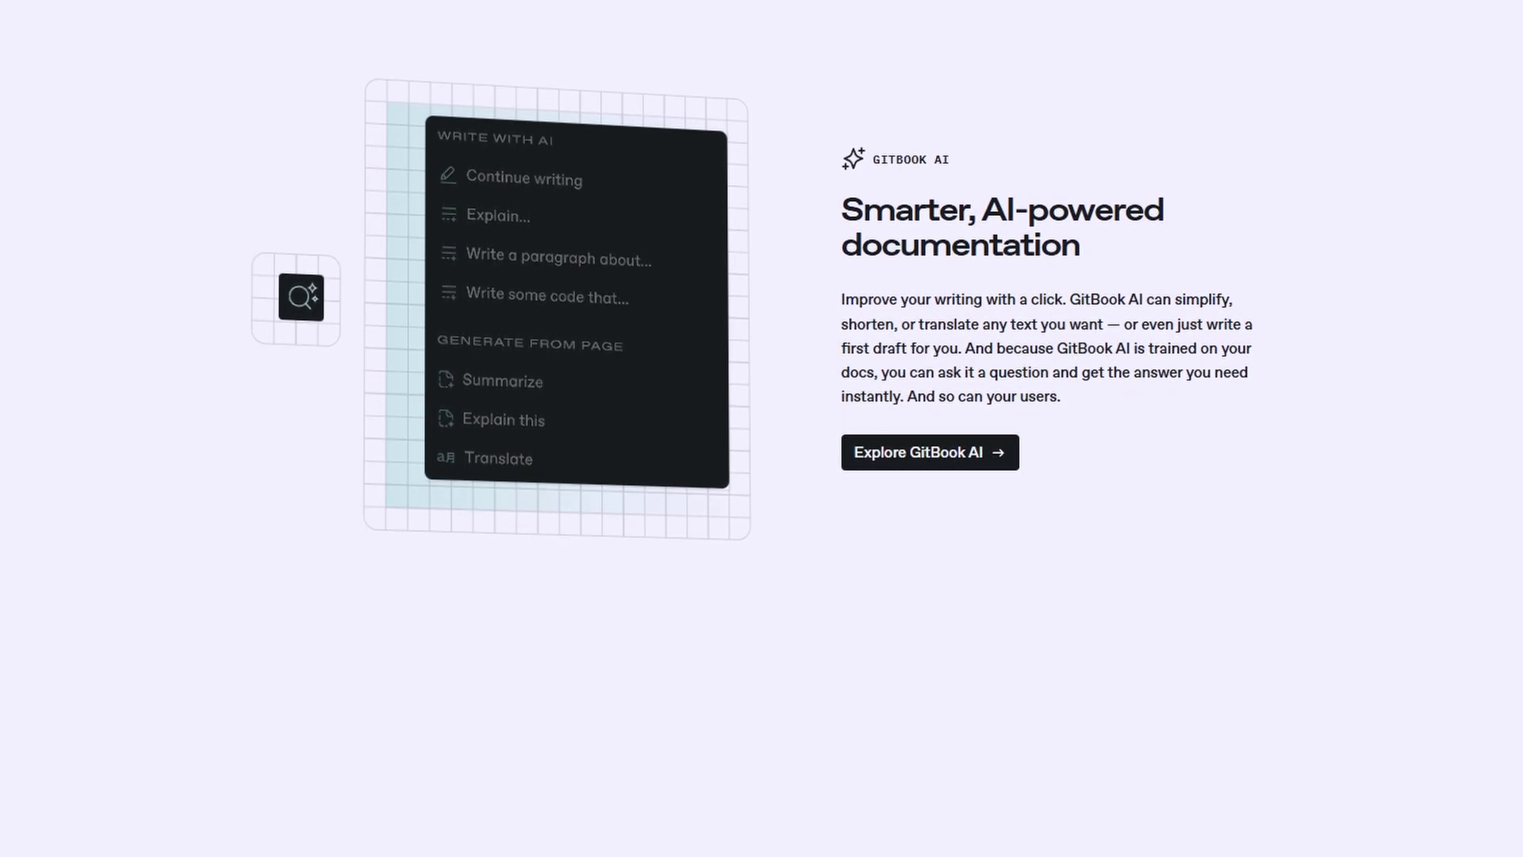
scroll(762, 428, down, 2)
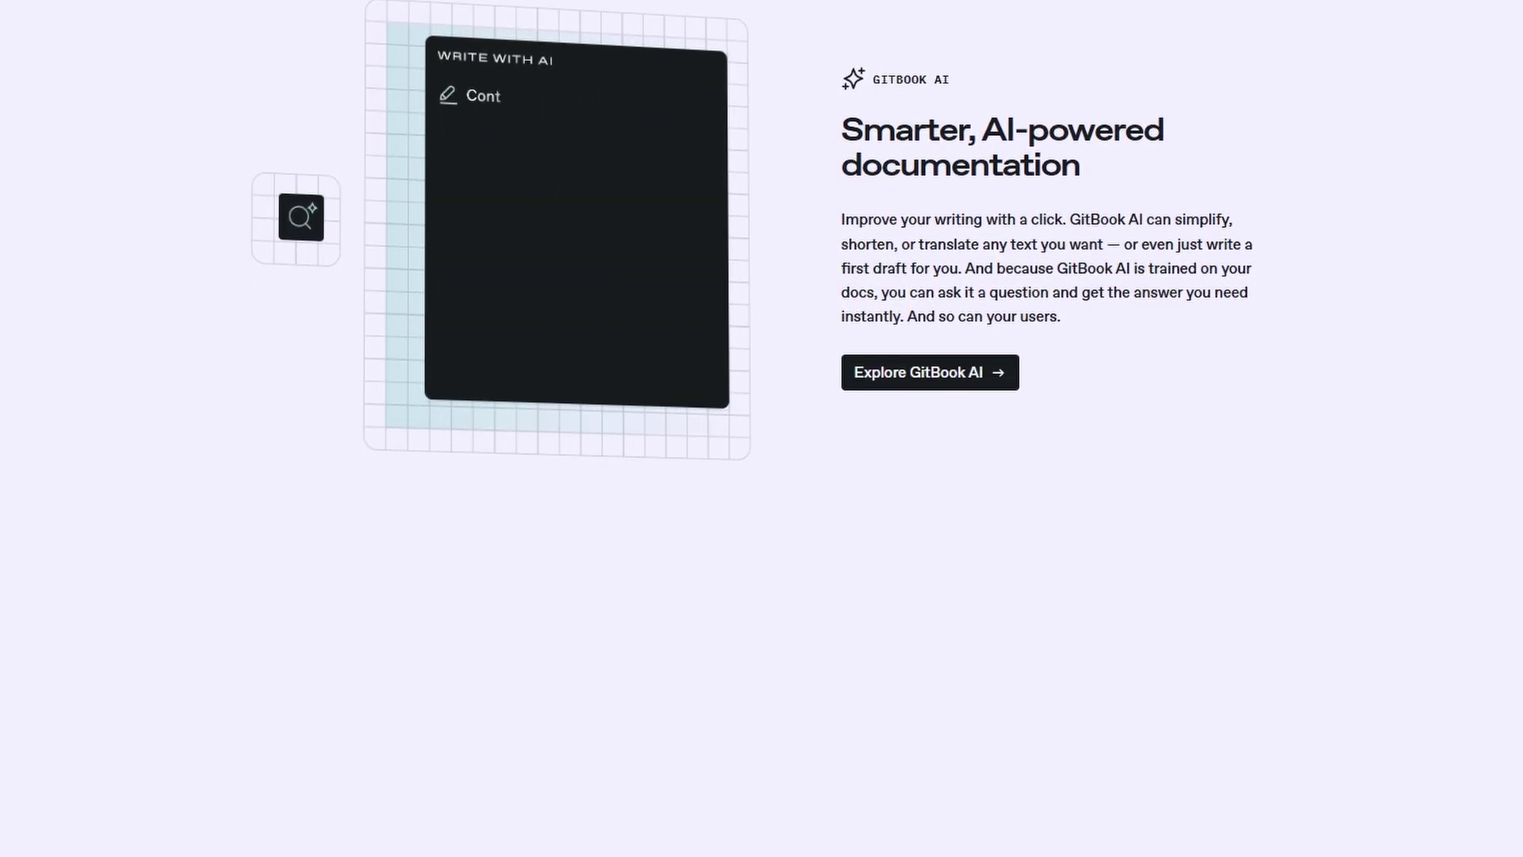
scroll(761, 428, down, 2)
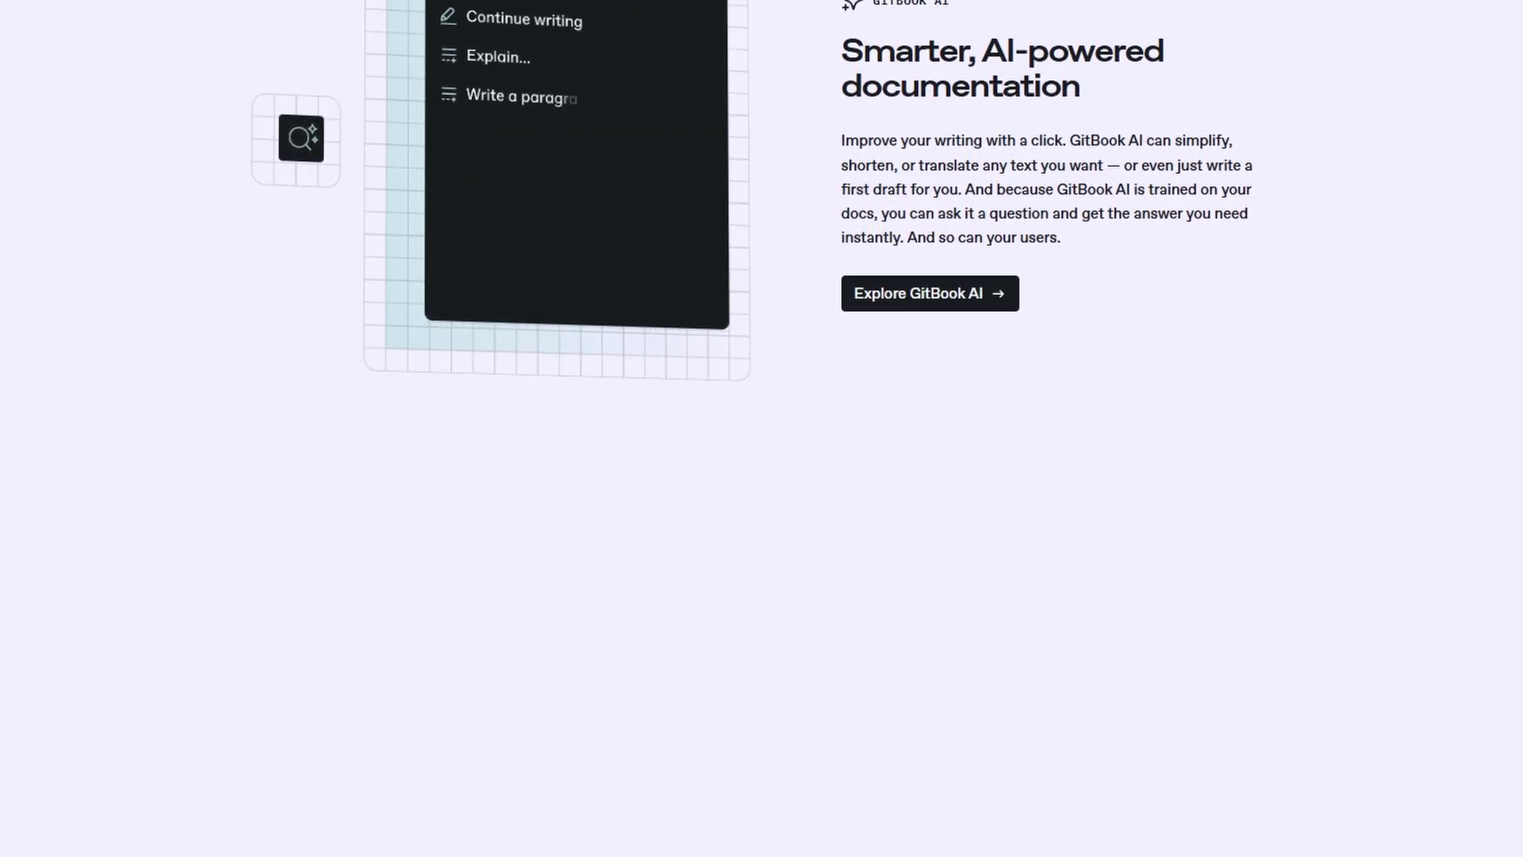
scroll(762, 429, down, 1)
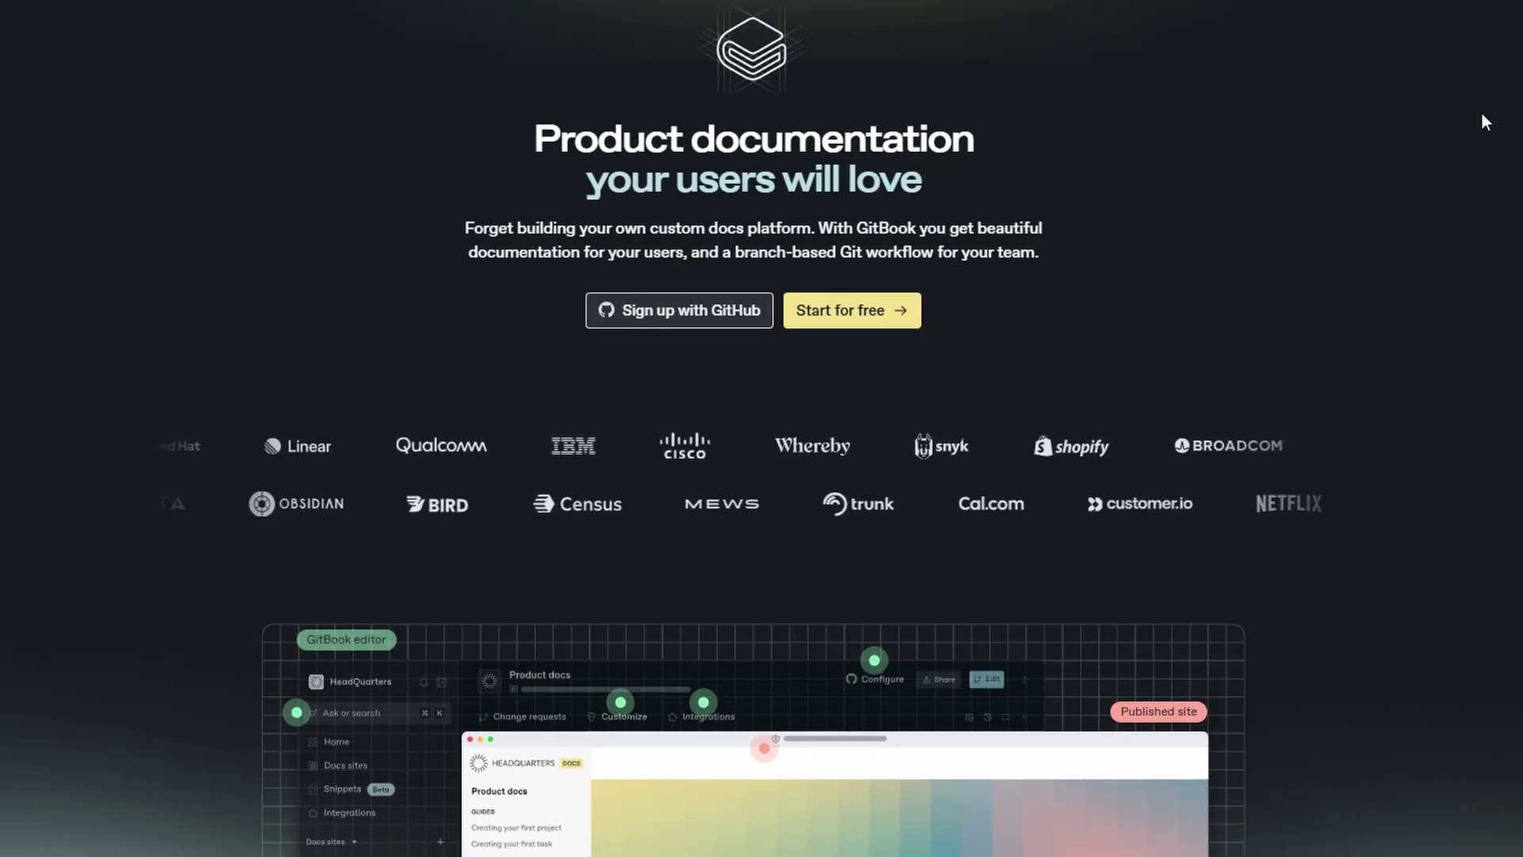
Scroll back up to the 'Product documentation your users will love' hero and navigation bar.
scroll(1485, 119, down, 4)
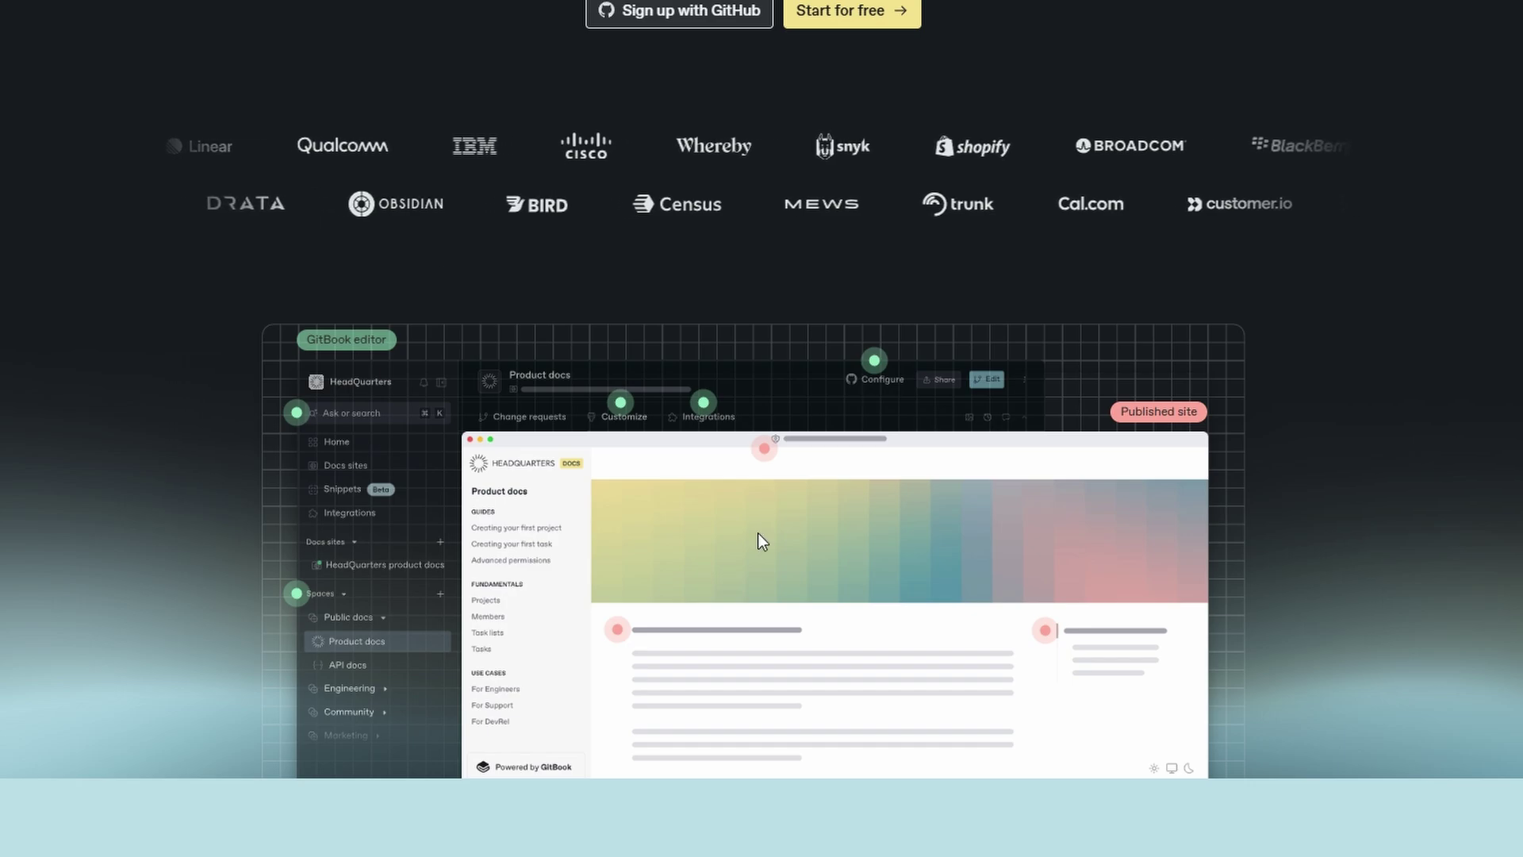
scroll(939, 492, up, 3)
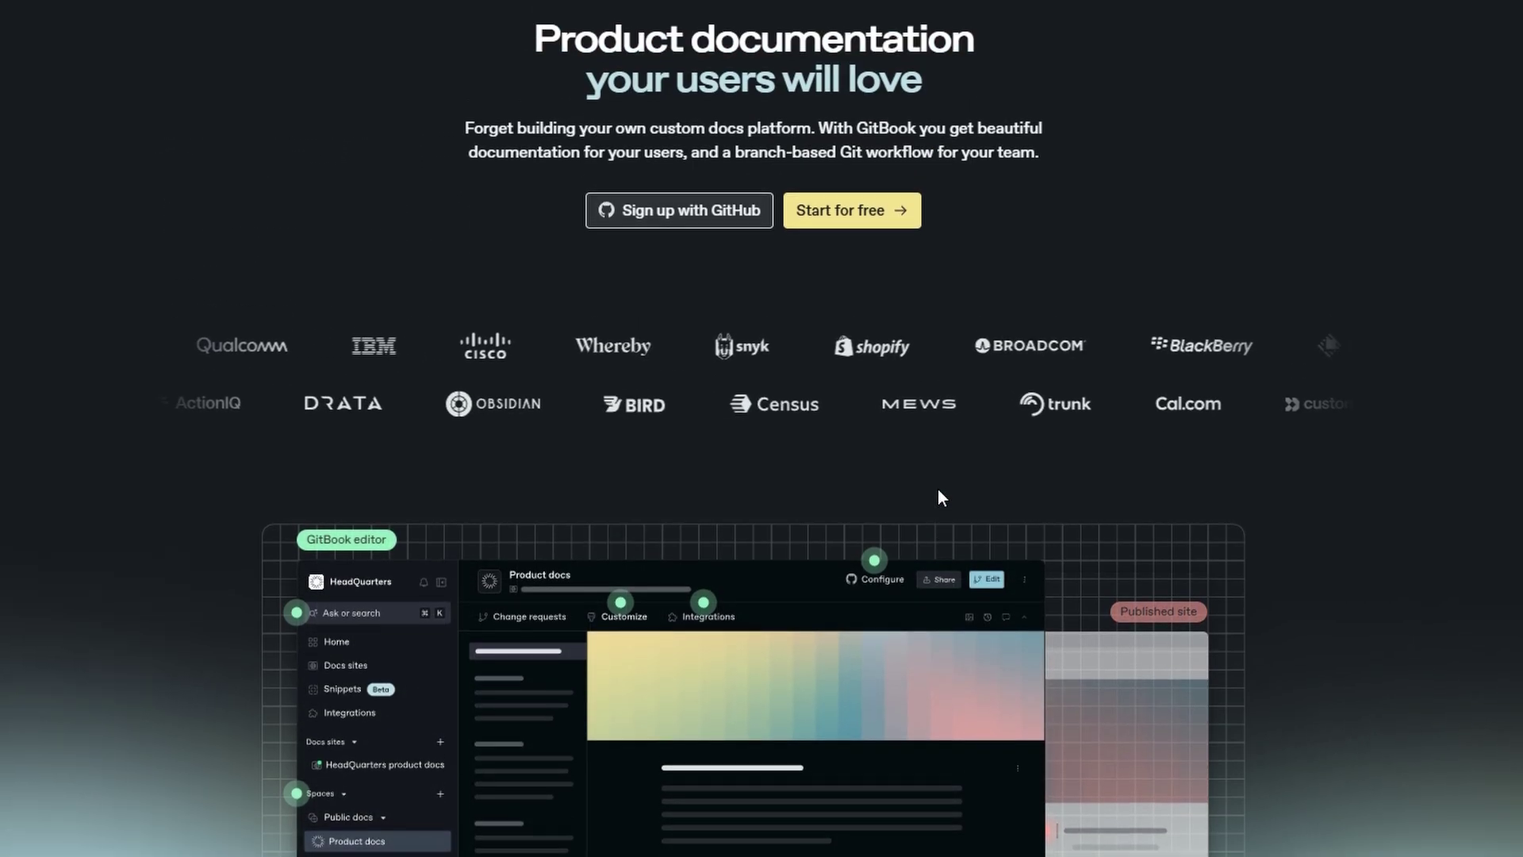
scroll(879, 545, up, 2)
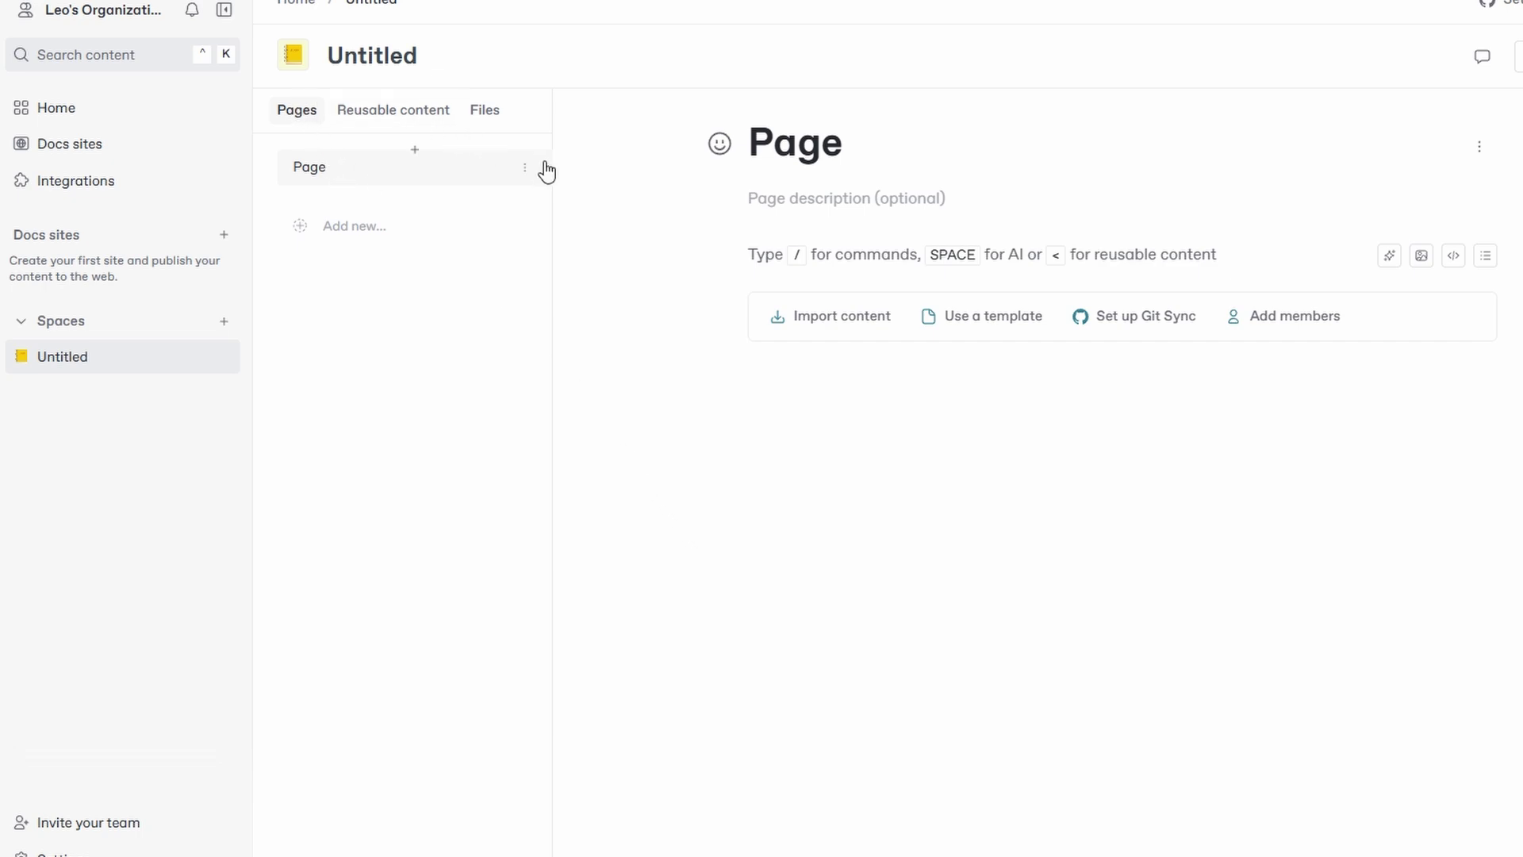
click(59, 18)
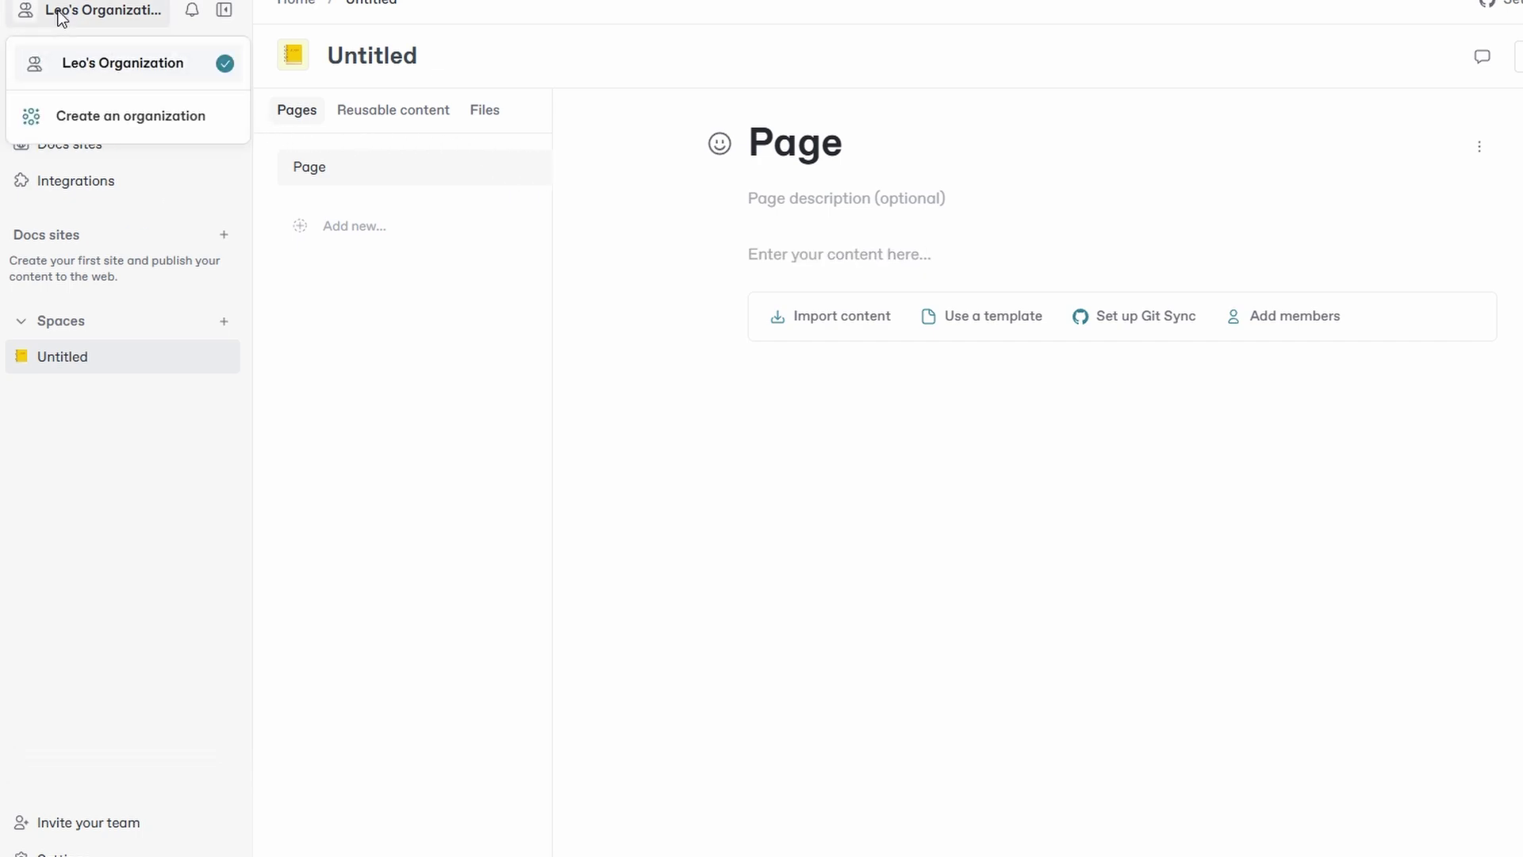
click(429, 356)
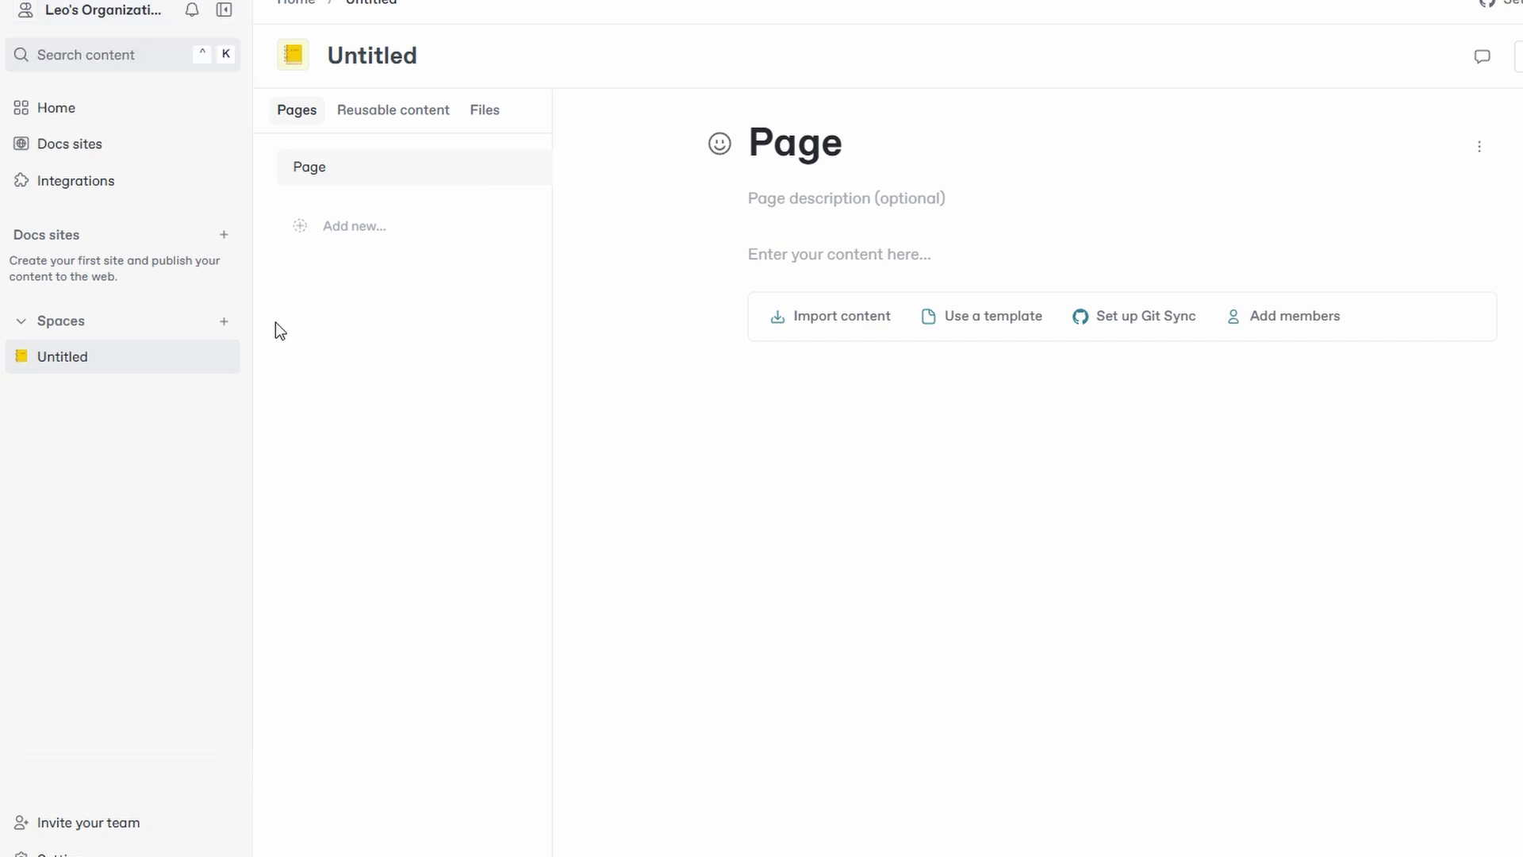
click(130, 330)
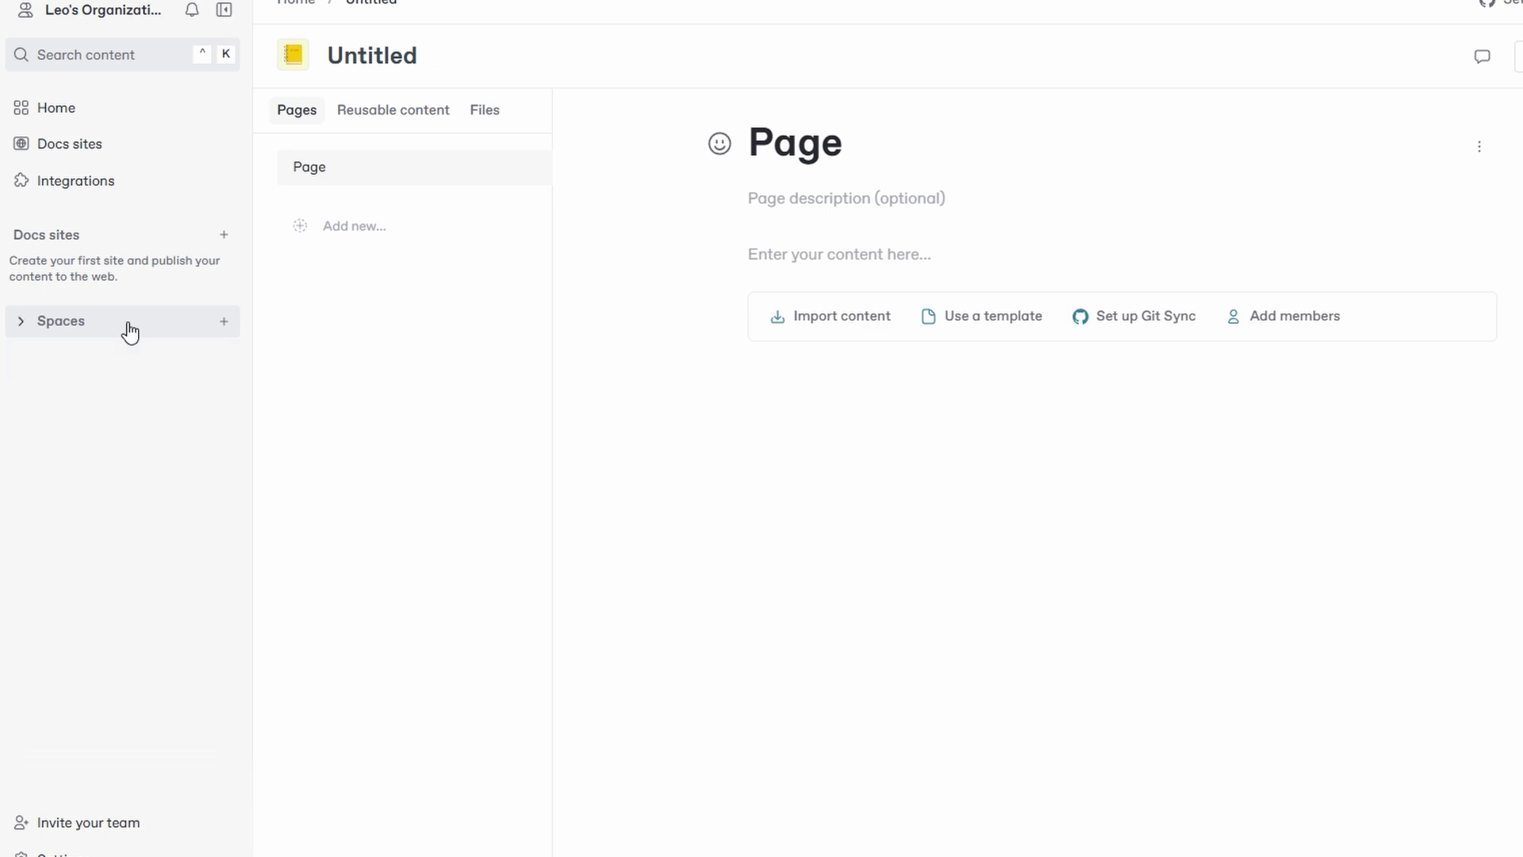
click(200, 330)
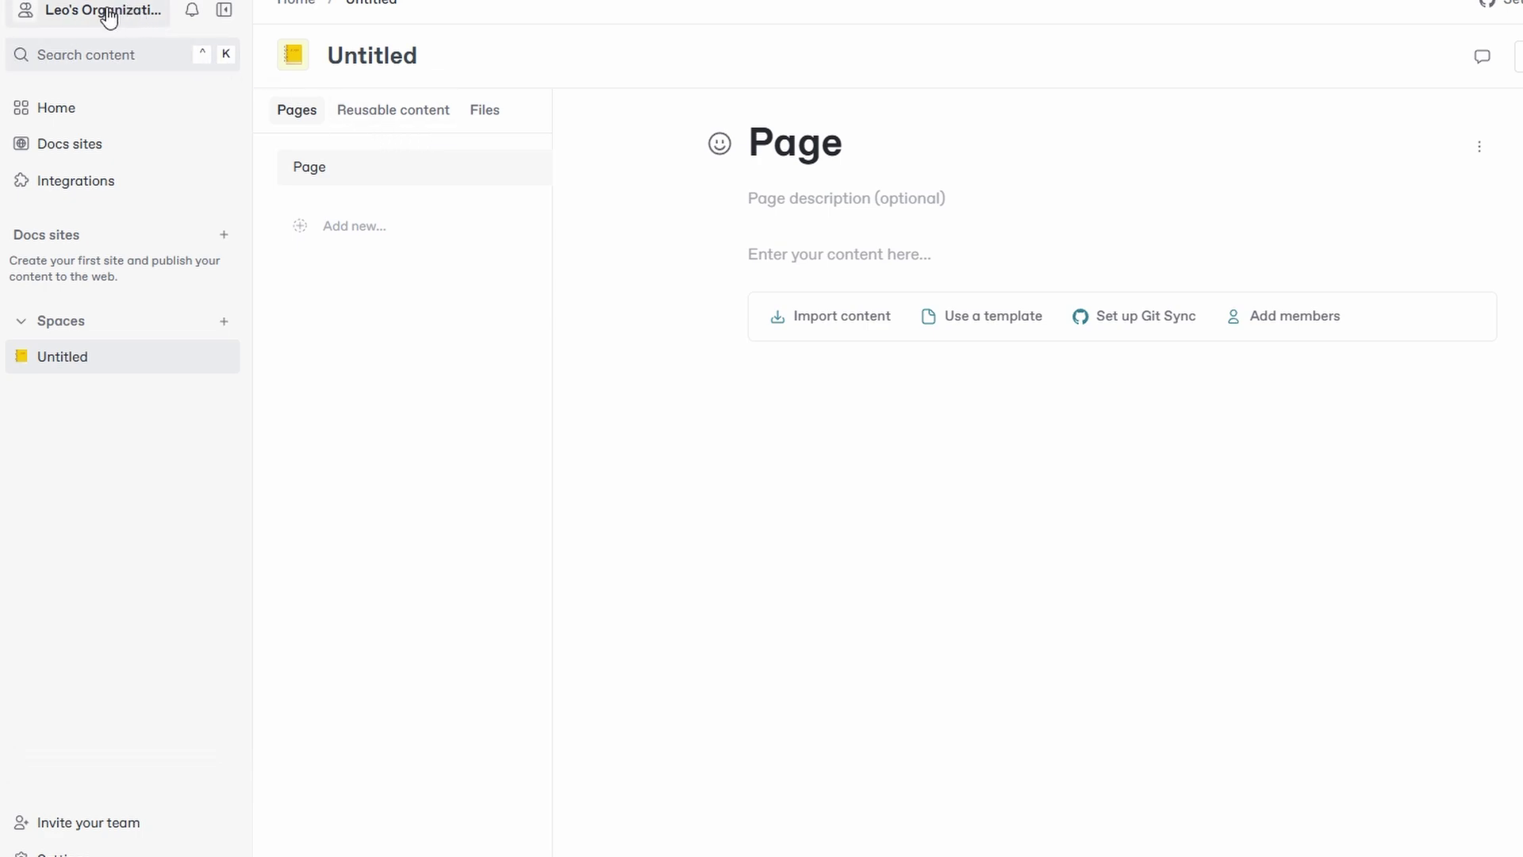
Reopen the organization list and highlight the planned GitBook use question on the new-organization form.
click(51, 11)
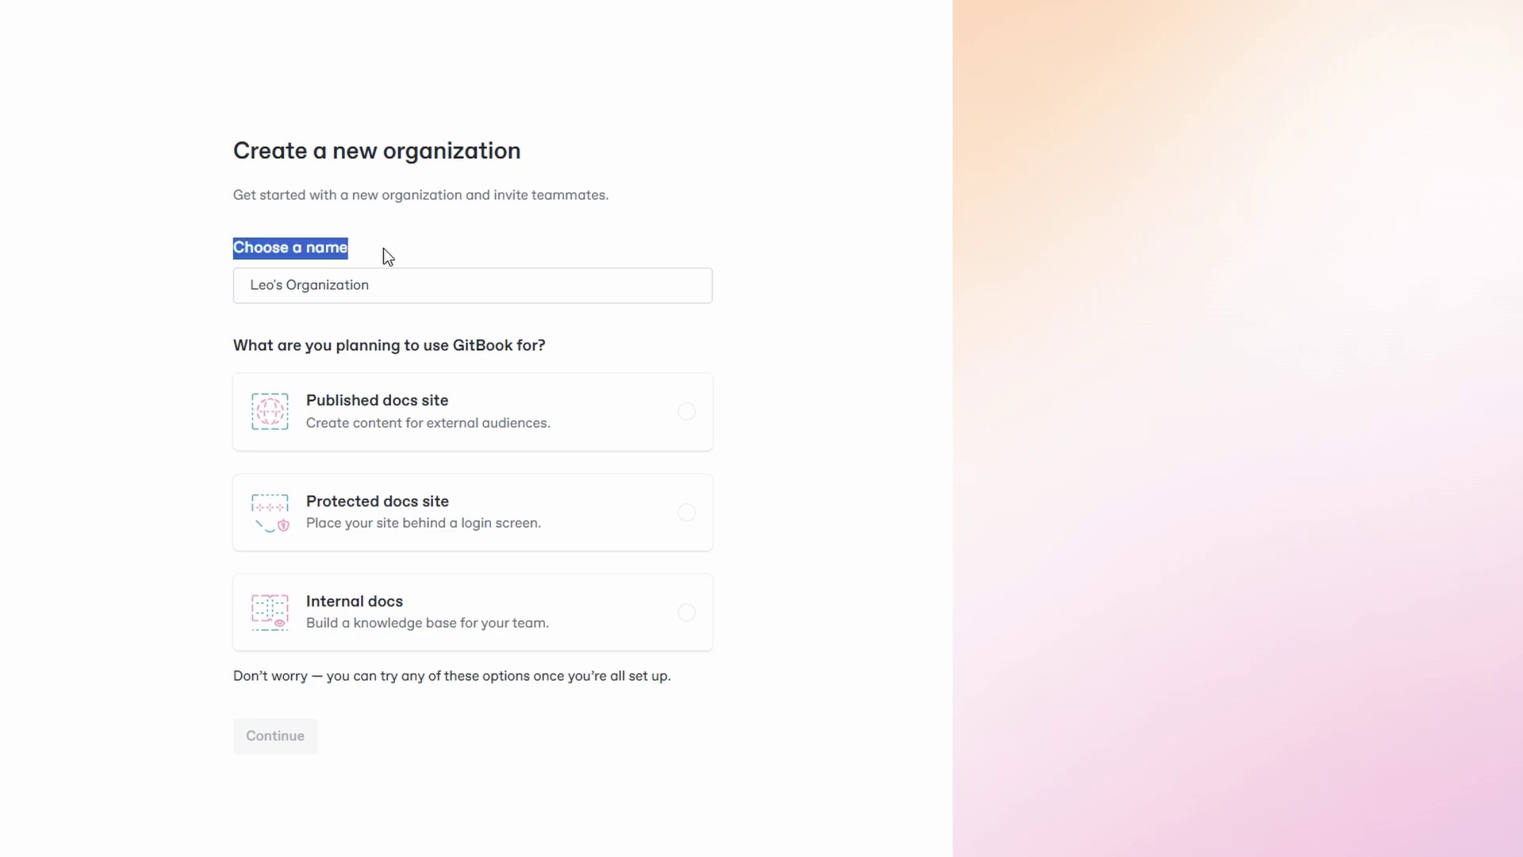
triple_click(389, 345)
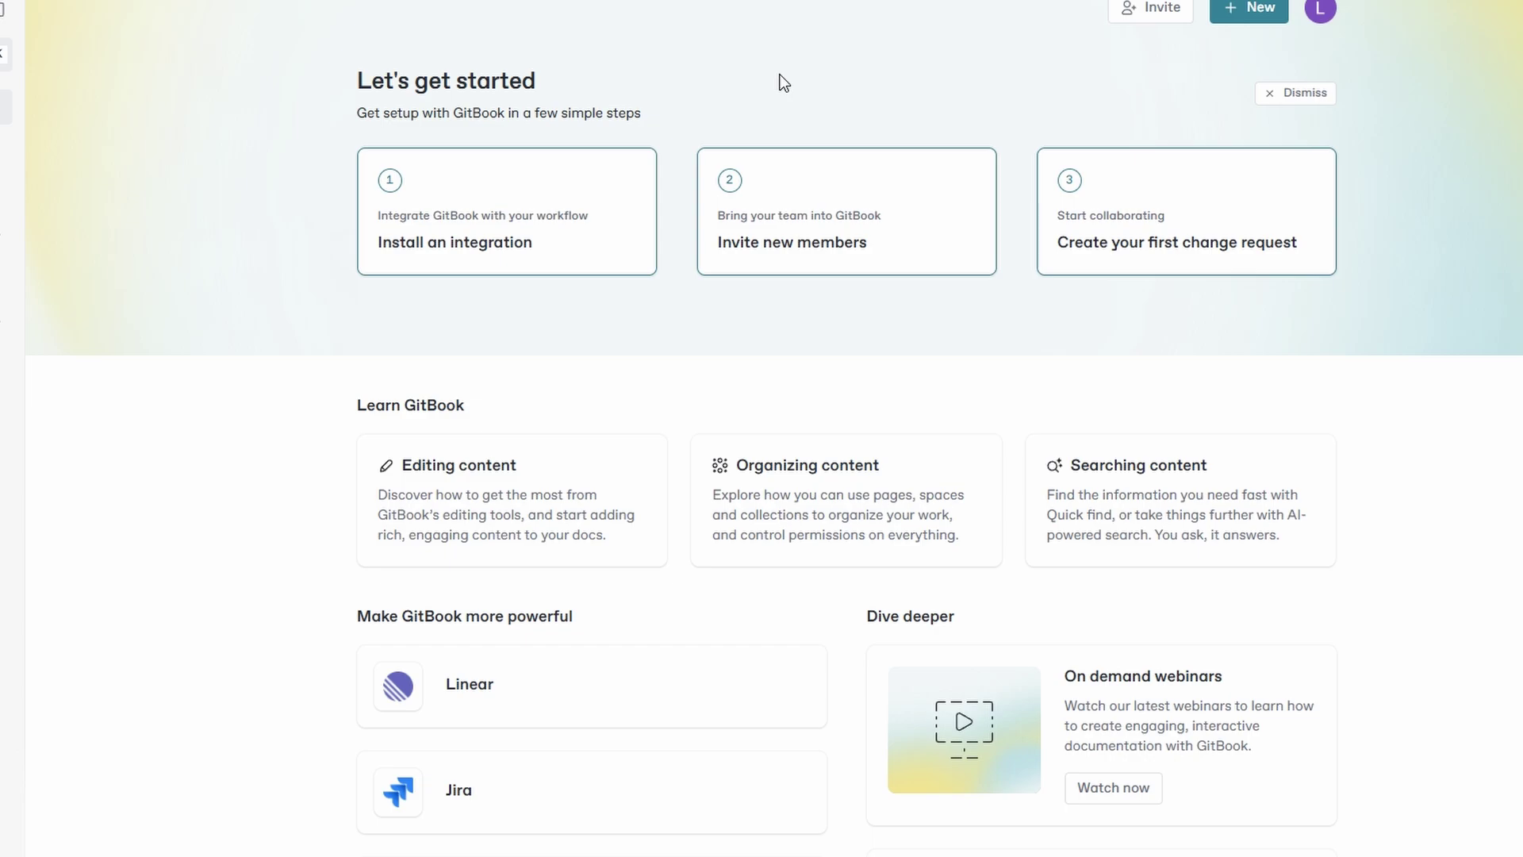
Scroll the organization's Home page down and back up.
scroll(785, 82, down, 3)
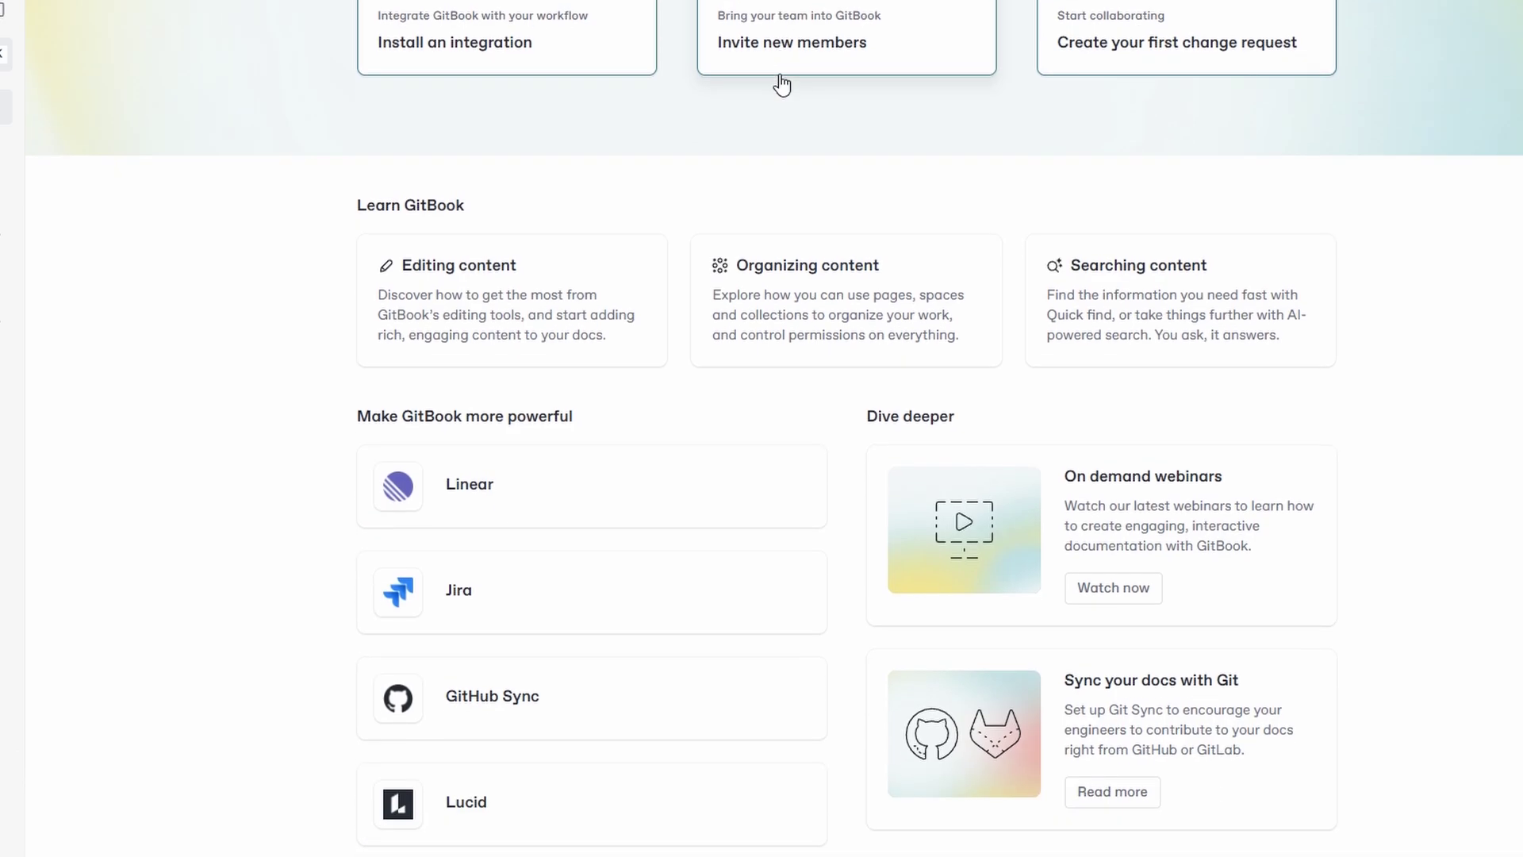
scroll(782, 85, up, 3)
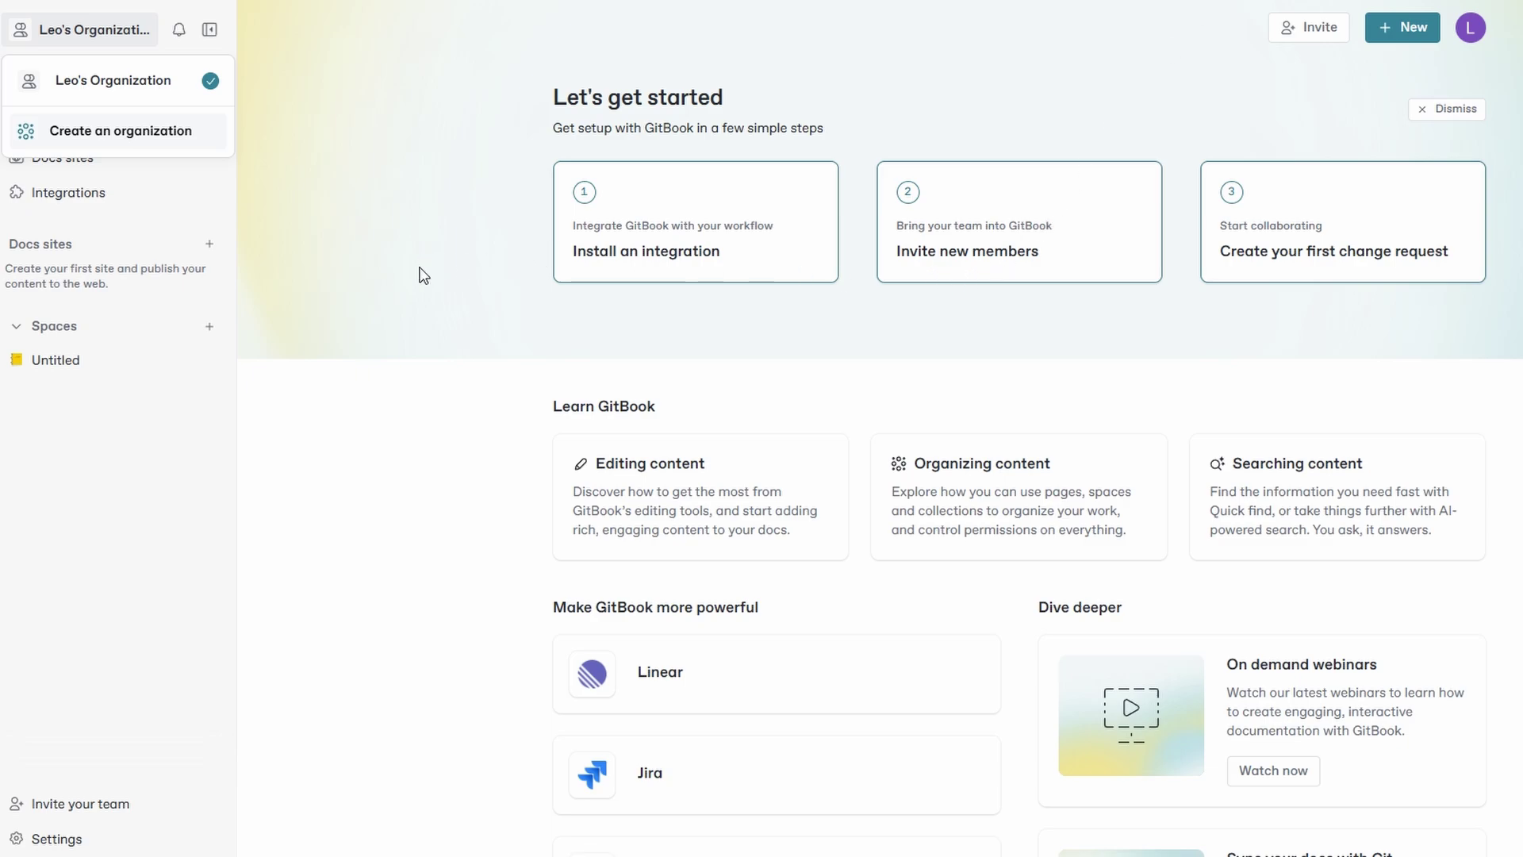
Close the organization list, open the Untitled space and select its first page's title.
click(41, 422)
click(50, 330)
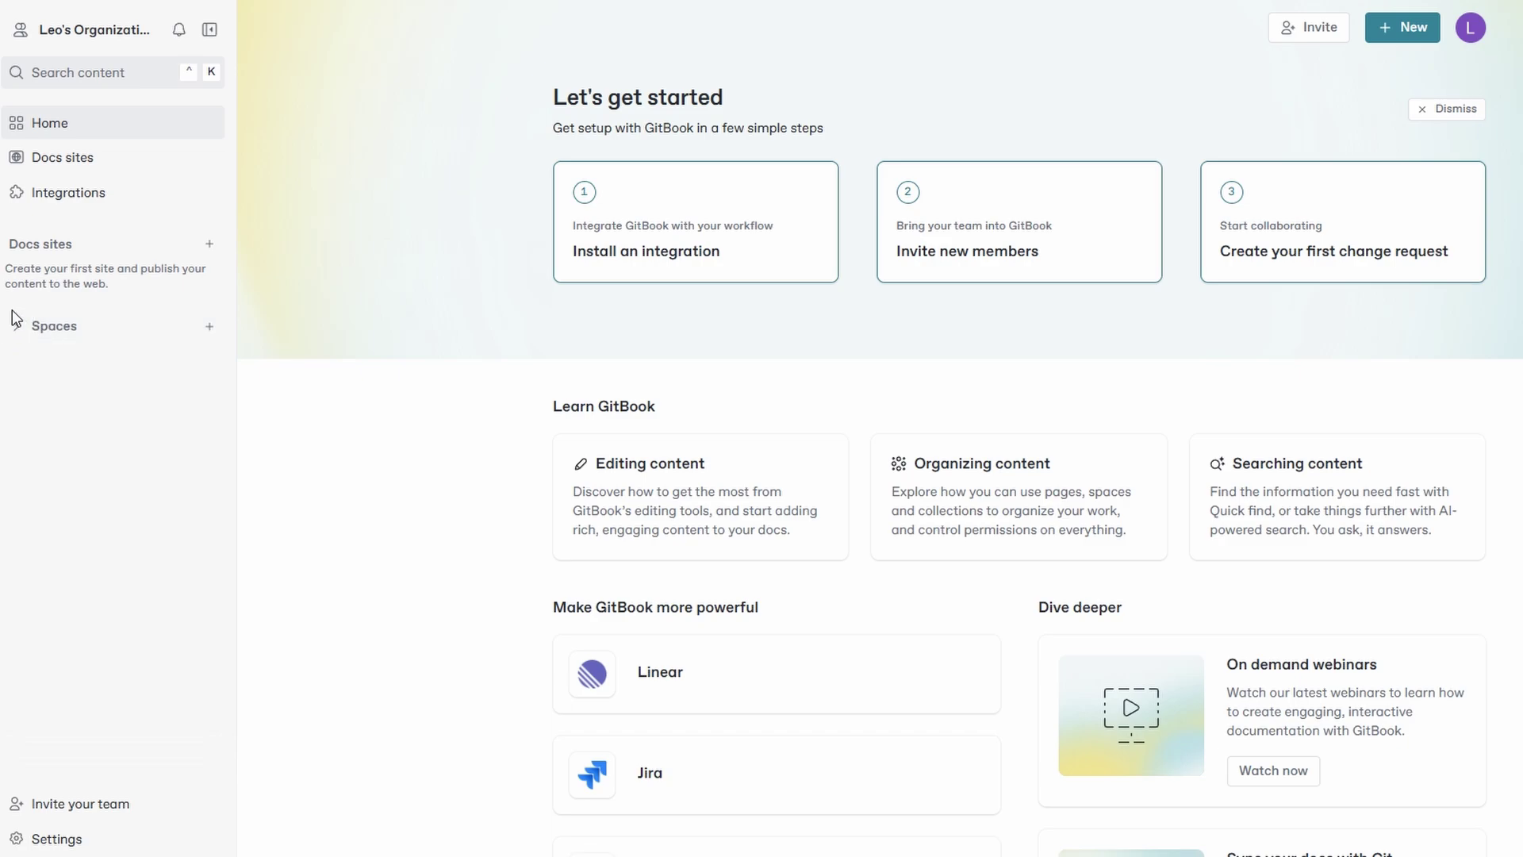
click(18, 329)
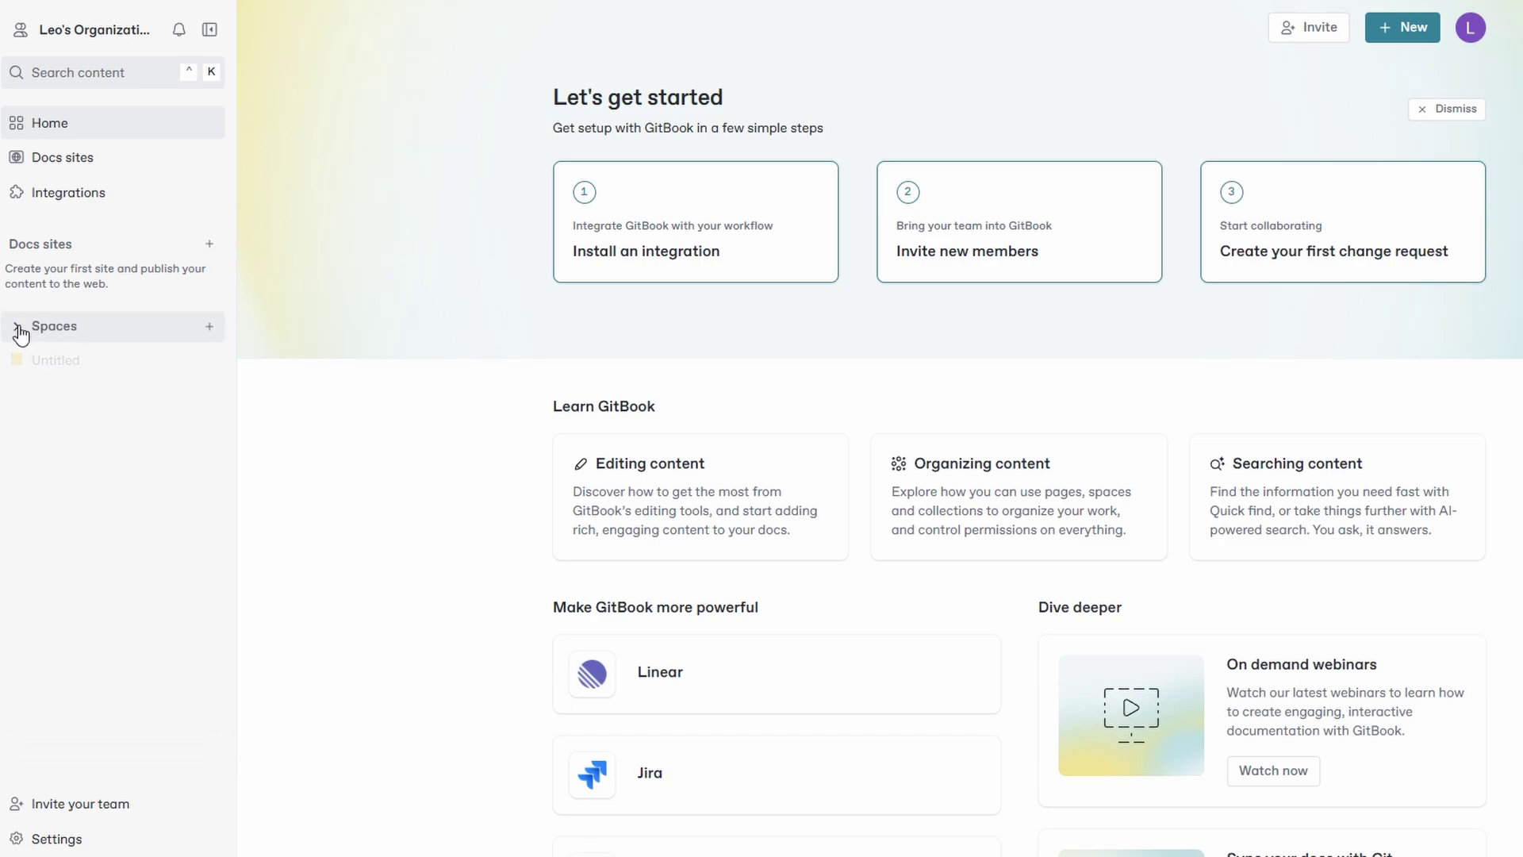
click(33, 366)
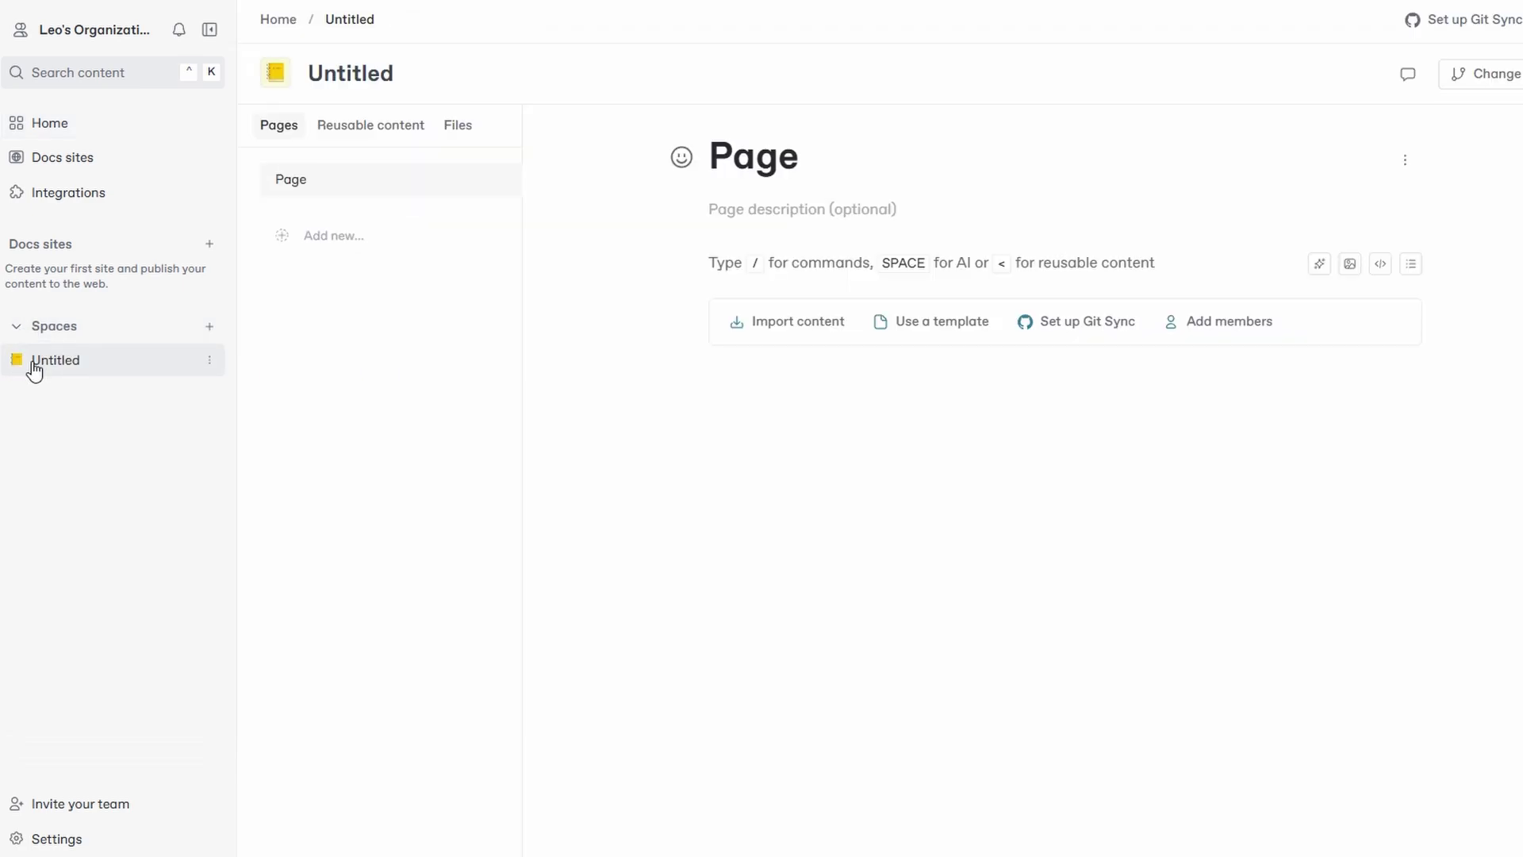
double_click(730, 158)
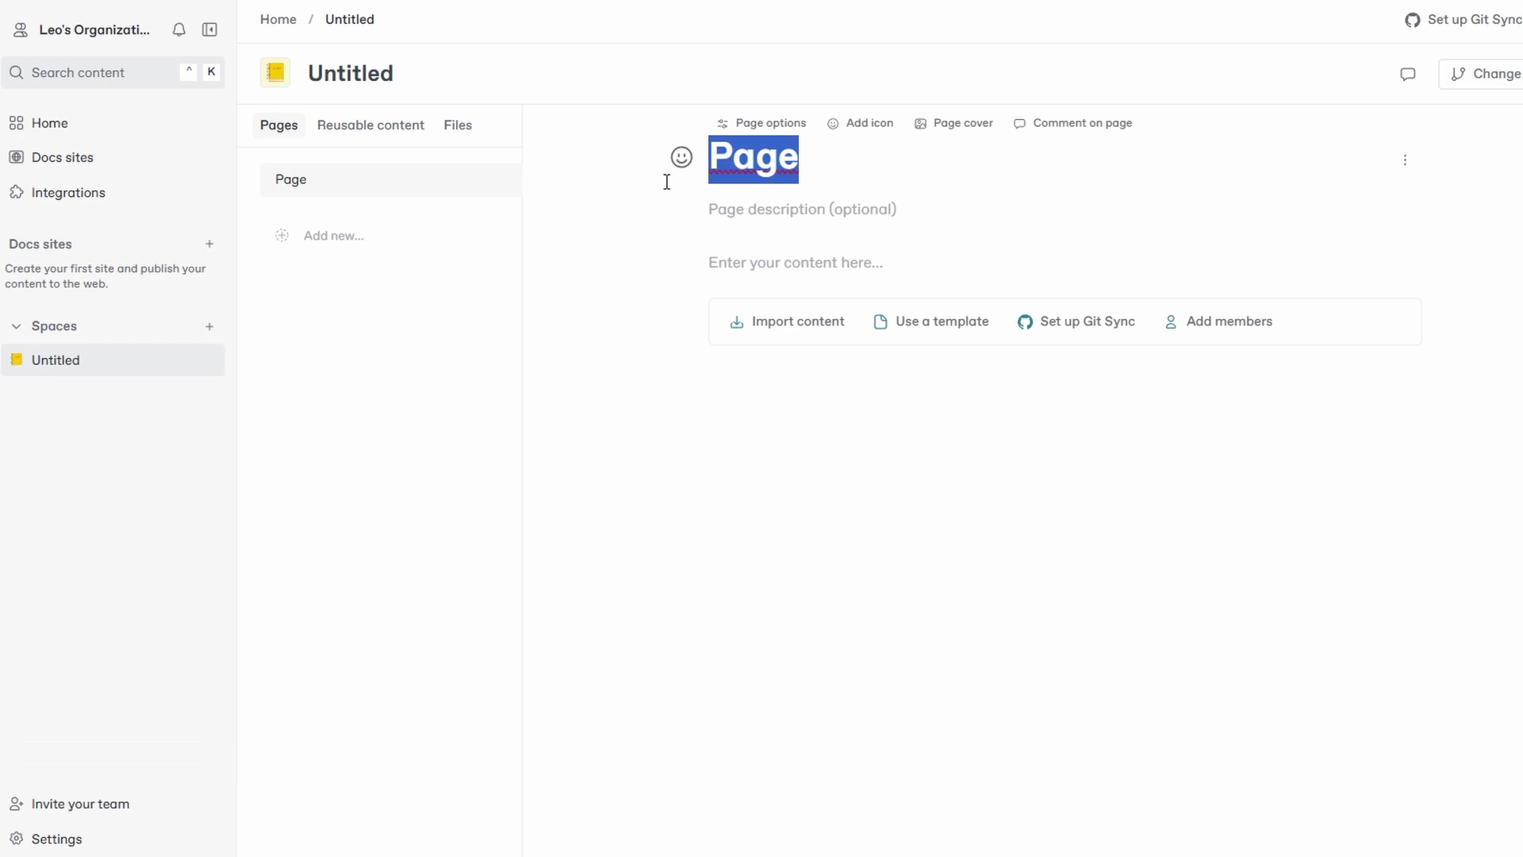
Add a new page titled 'Page 1' and place the cursor in its description.
click(329, 239)
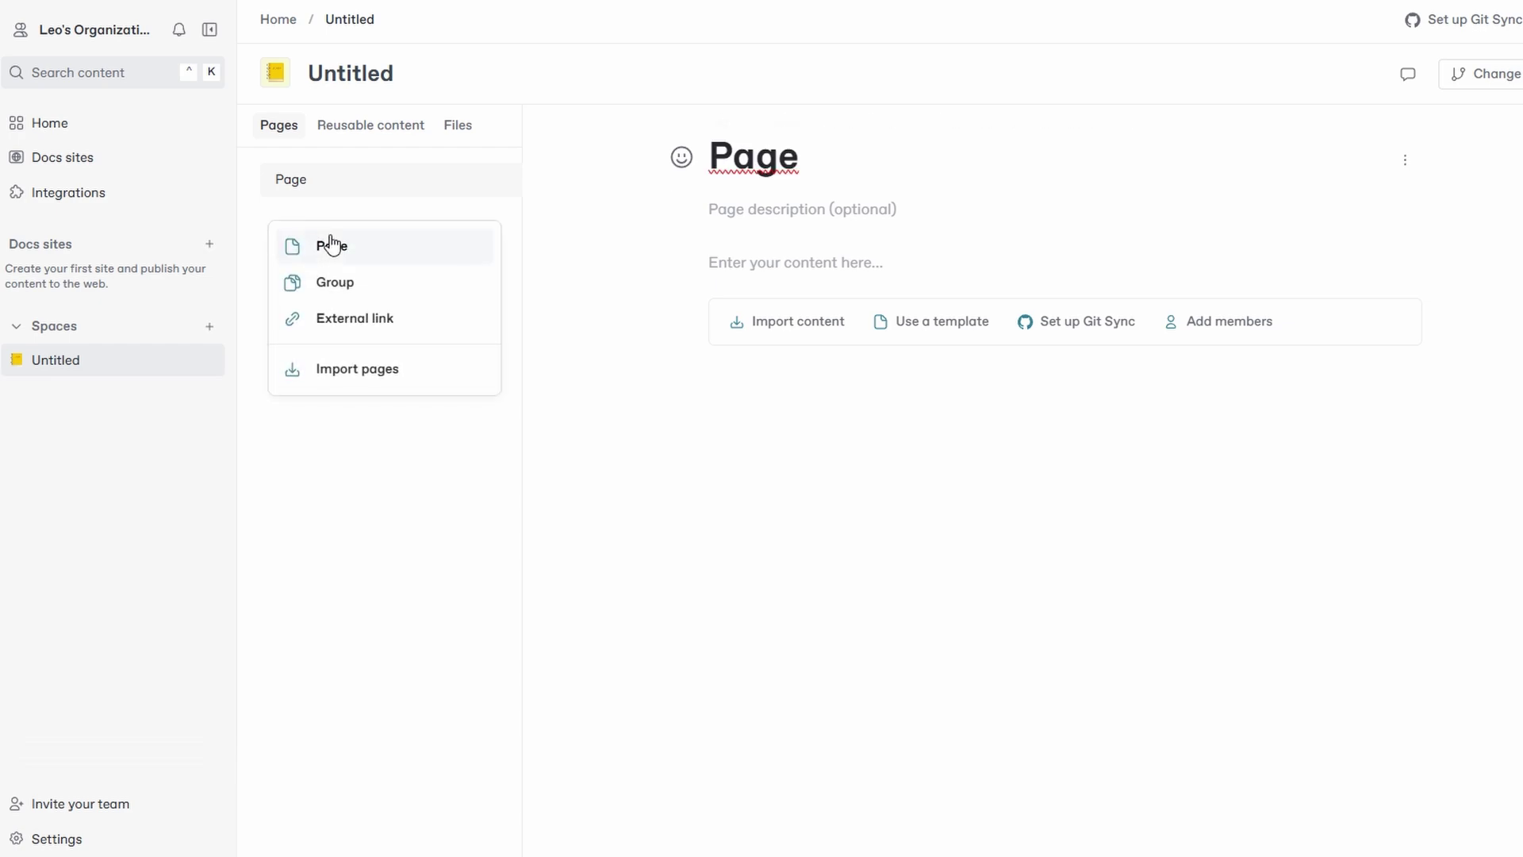
click(397, 265)
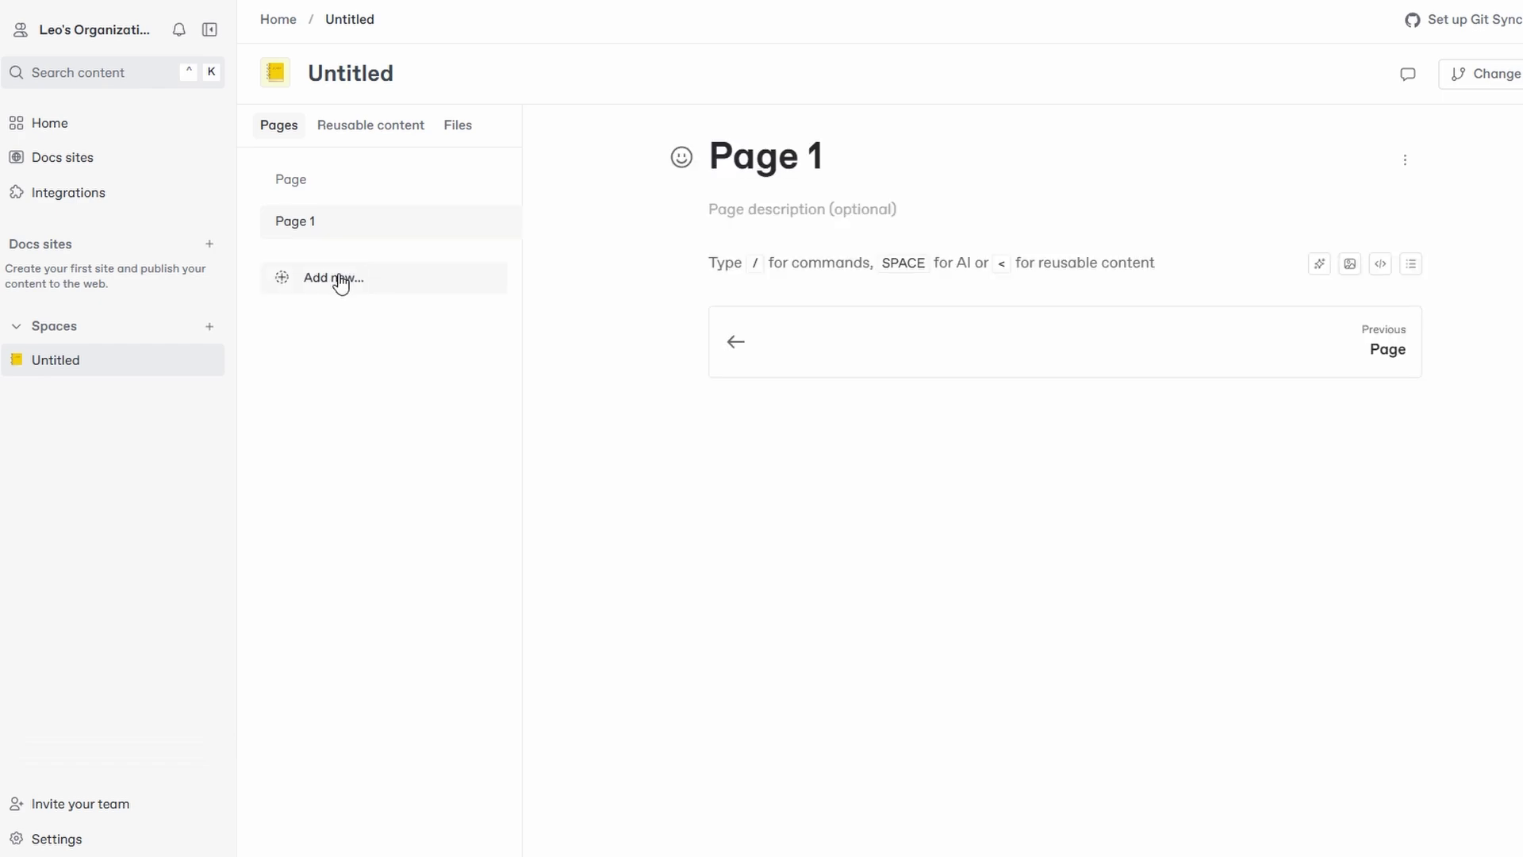
drag(720, 152, 826, 159)
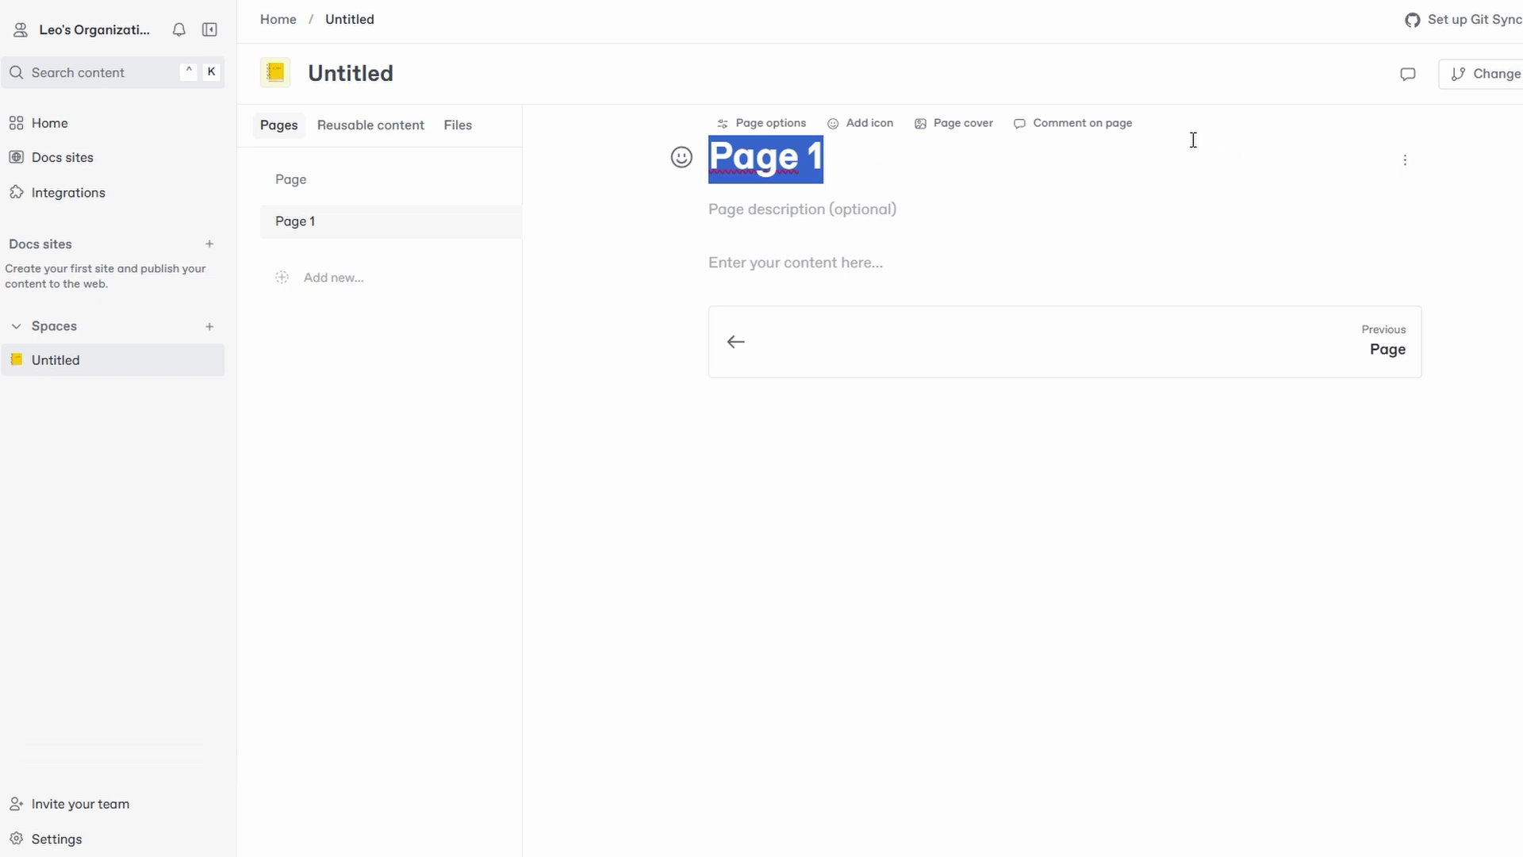
click(775, 208)
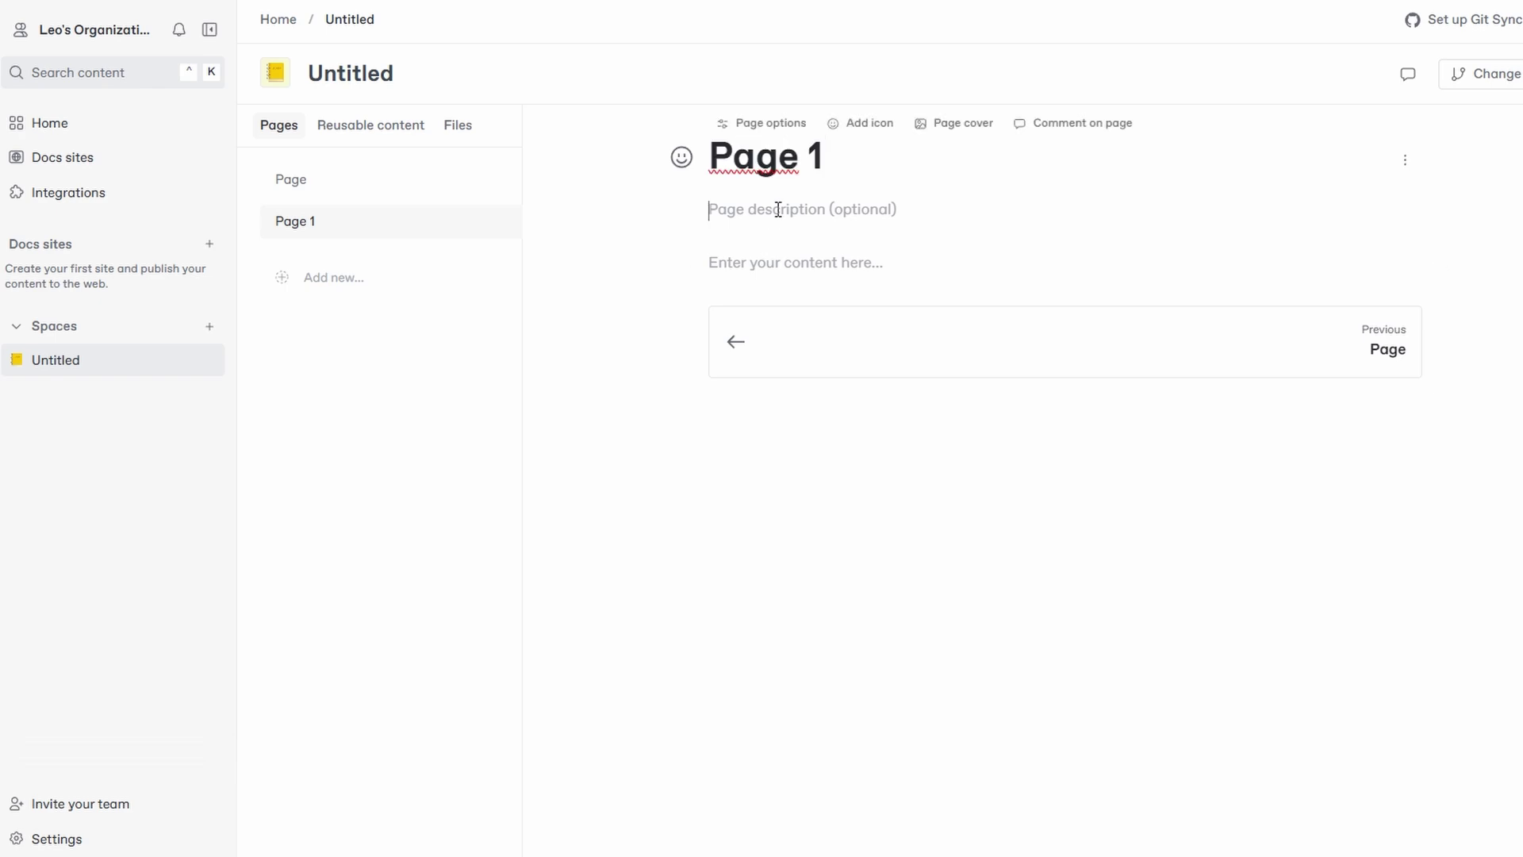
Check Page 1's Visibility and Layout options, leaving Table of contents turned on.
click(763, 124)
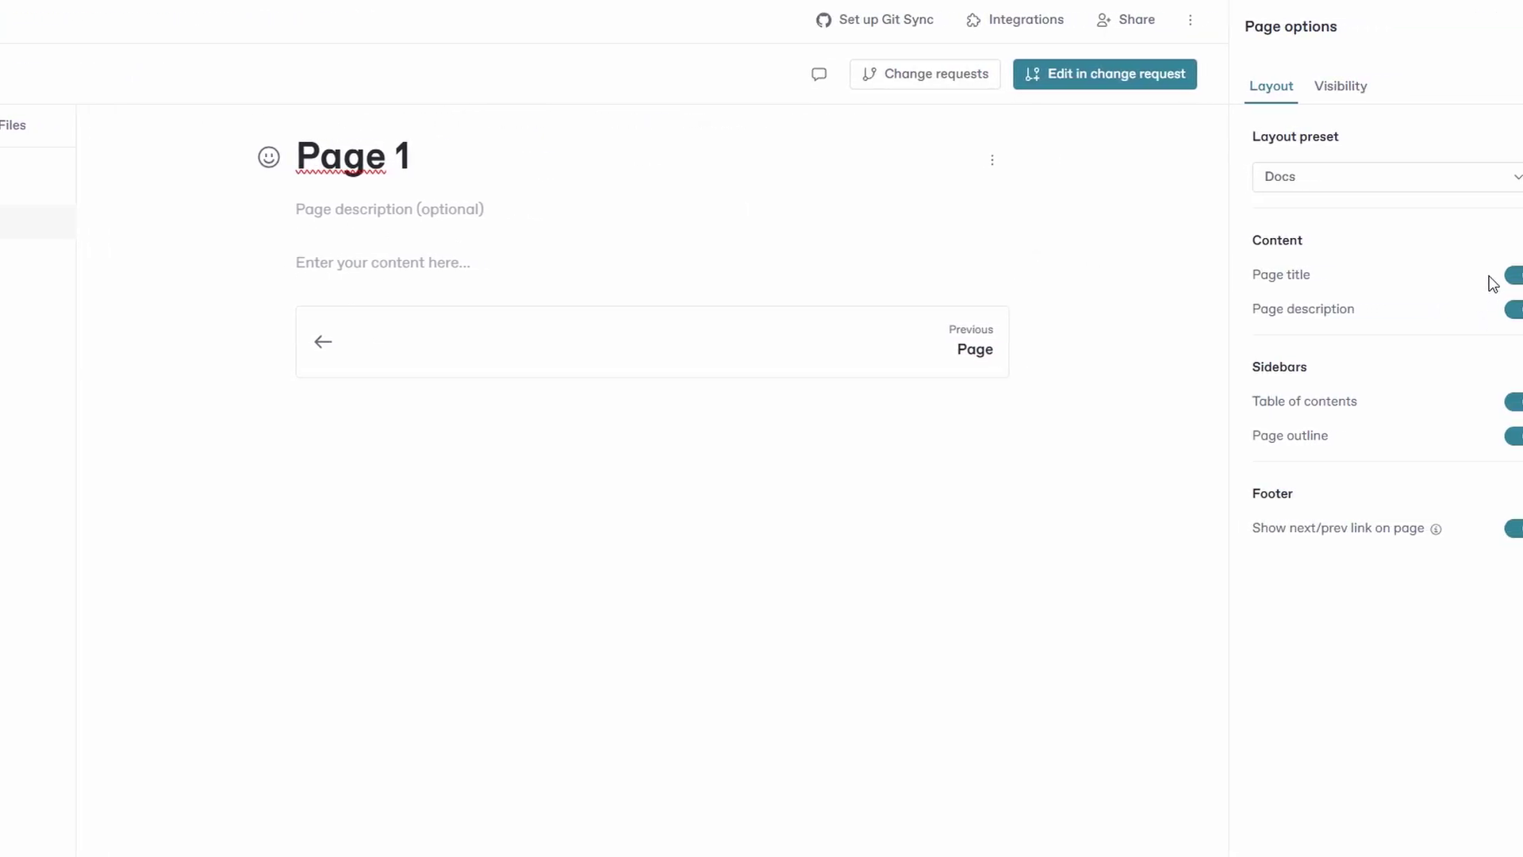
click(1424, 89)
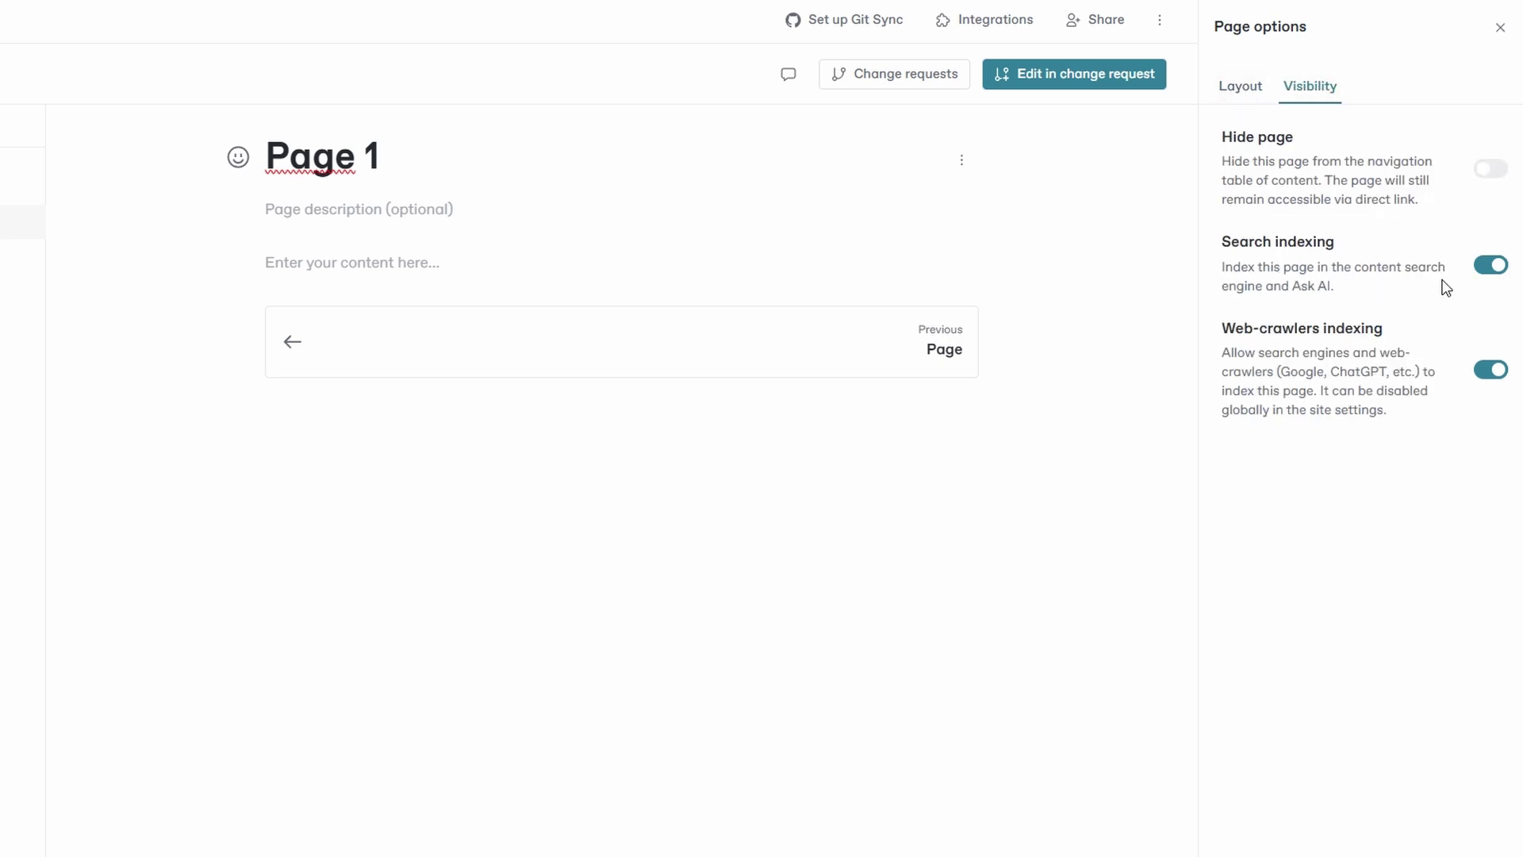
click(1243, 86)
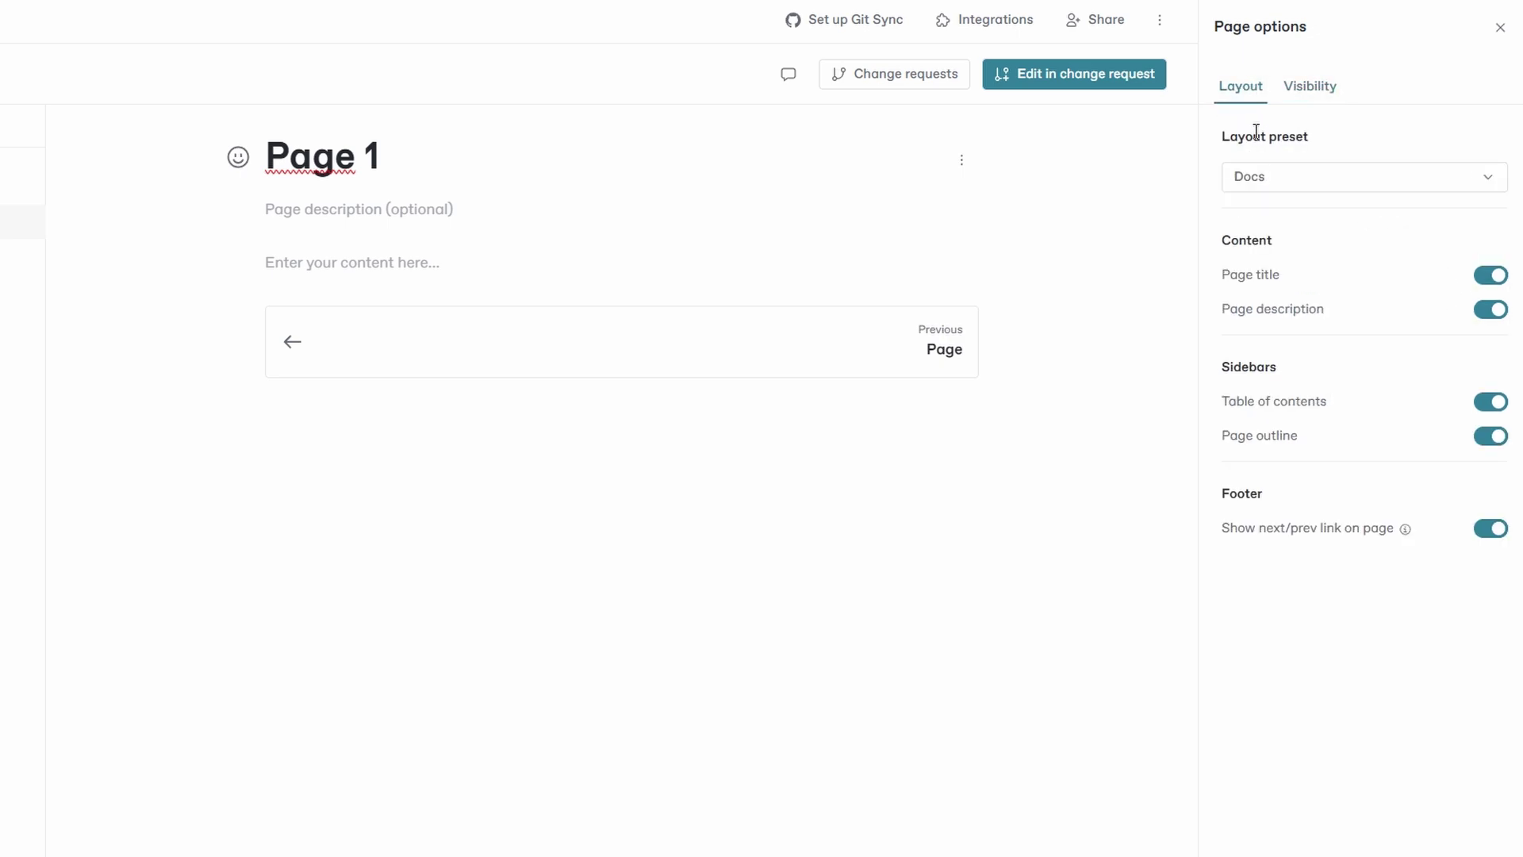
click(1495, 405)
click(1495, 403)
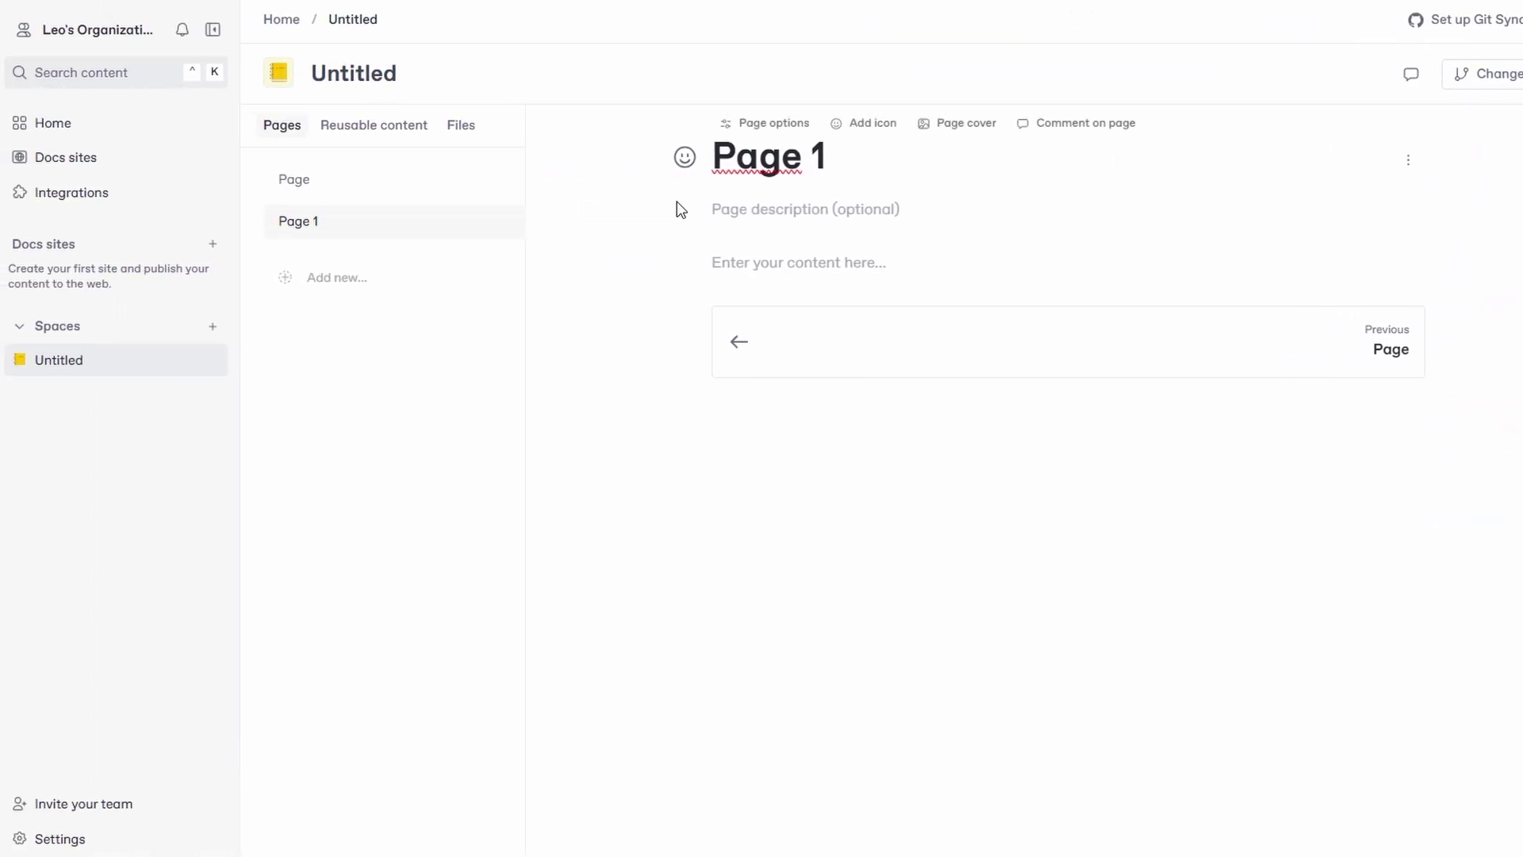
Browse the Integrations catalogue's Collaboration, Content, Git Sync and Visitor Authentication categories.
click(102, 199)
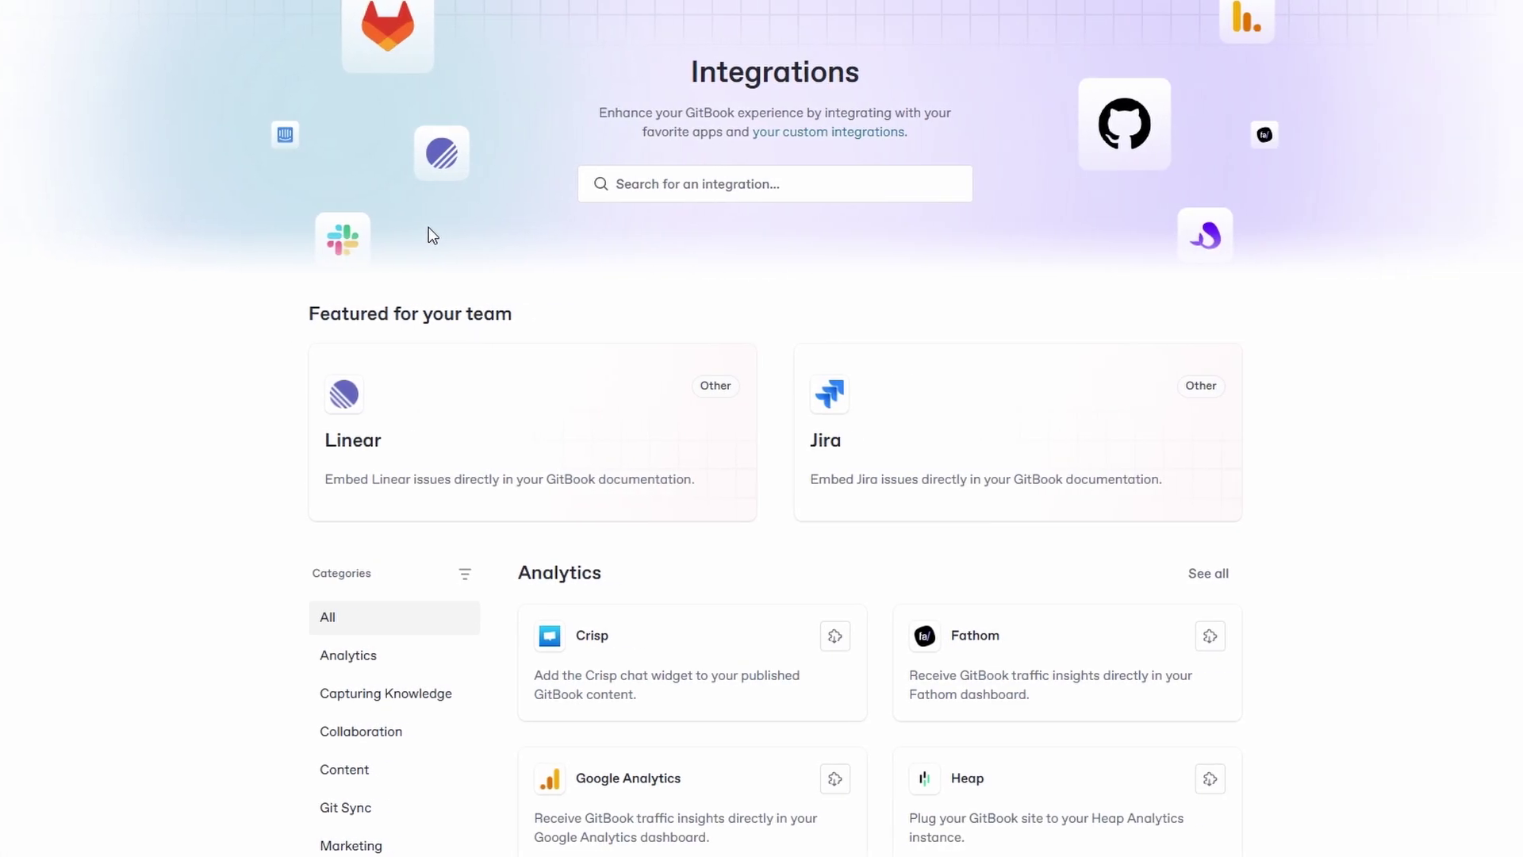
scroll(533, 236, down, 3)
scroll(430, 238, down, 4)
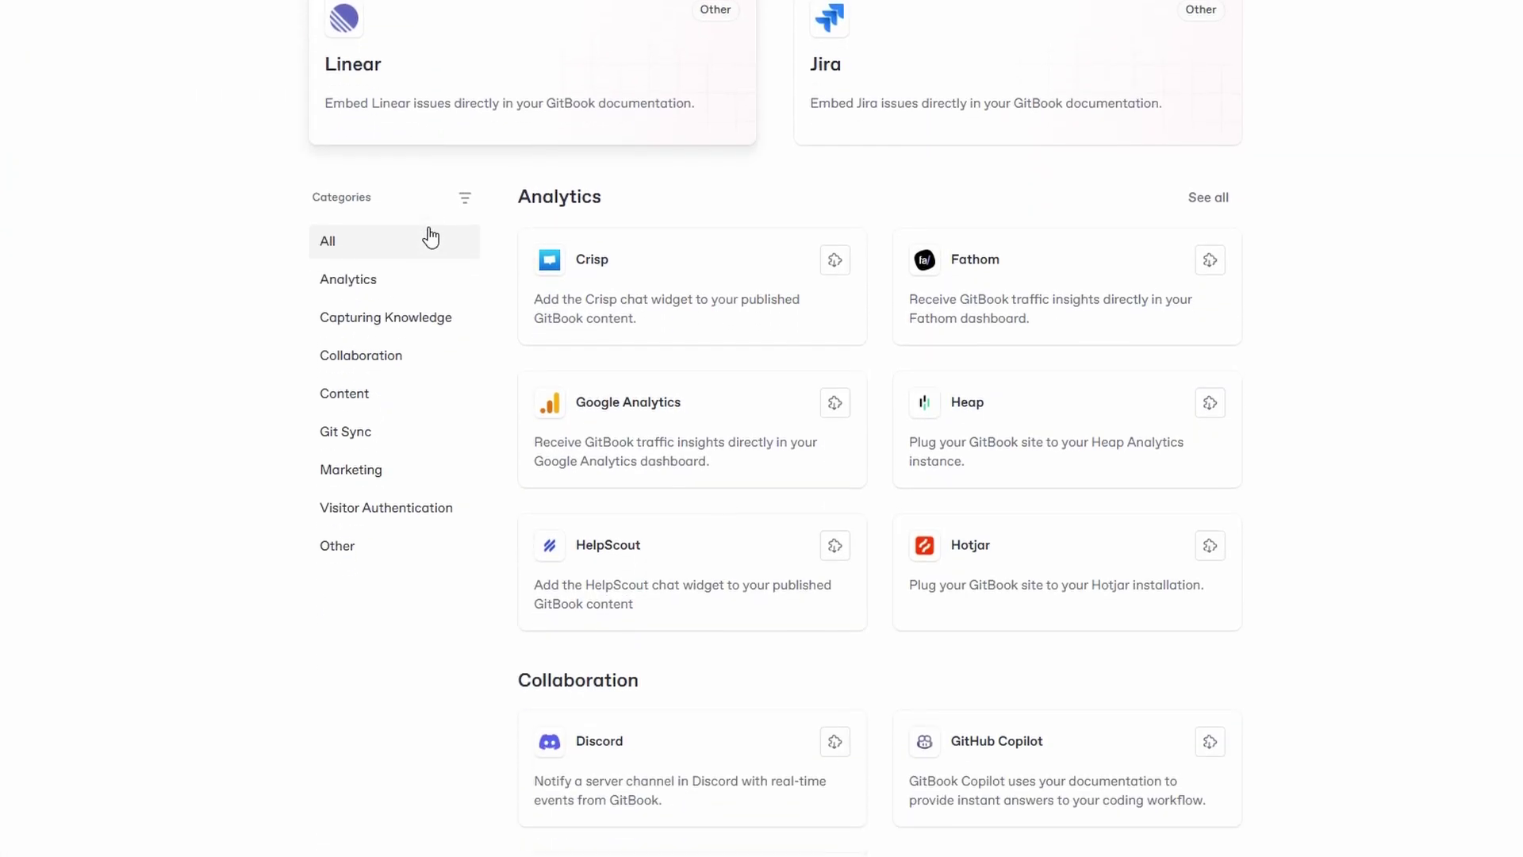
scroll(431, 237, down, 5)
scroll(431, 237, down, 4)
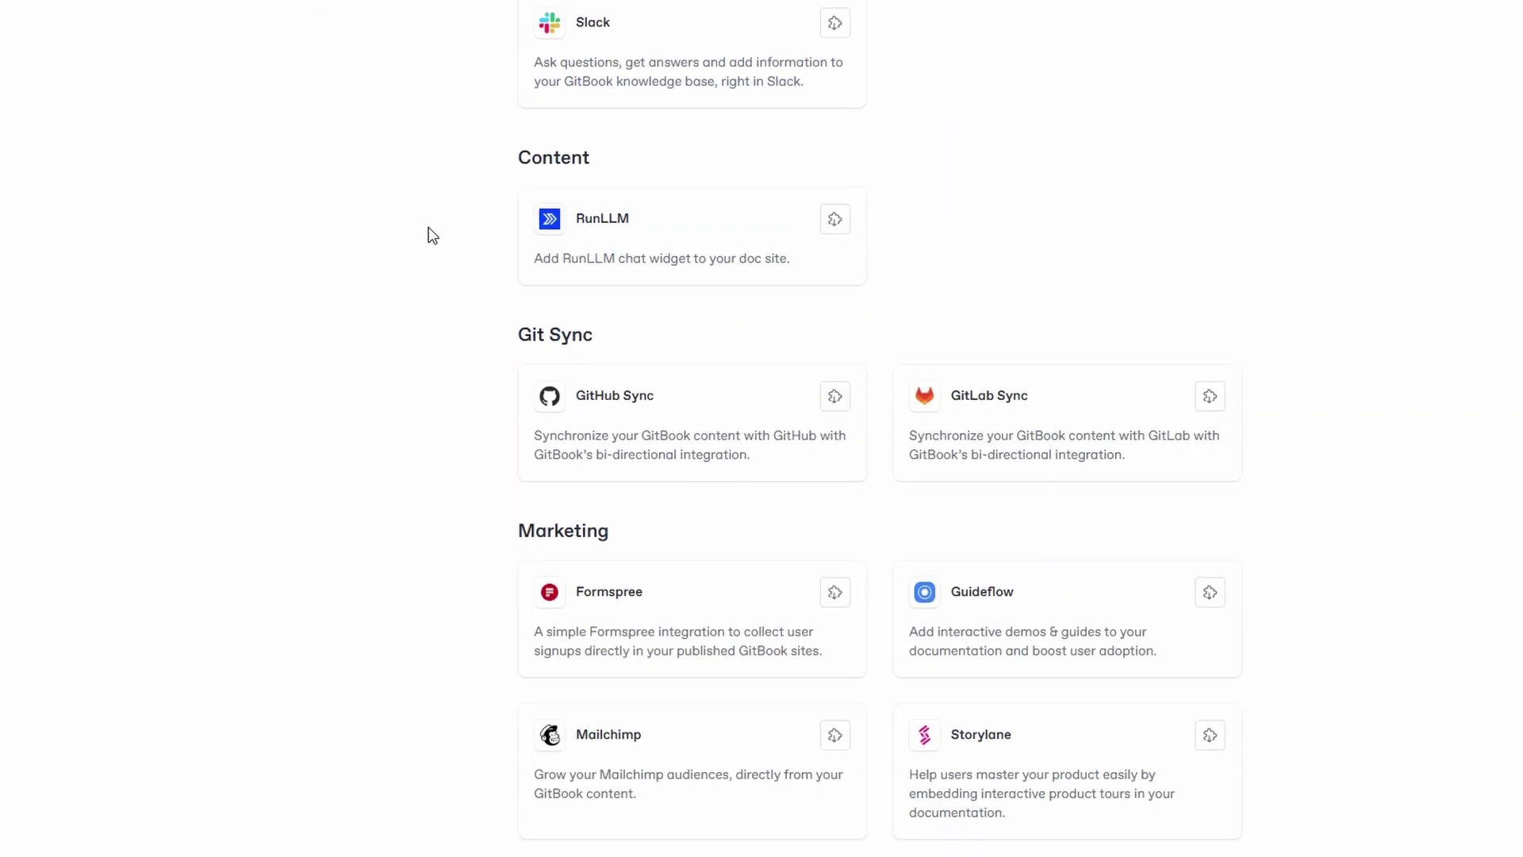
scroll(432, 237, down, 5)
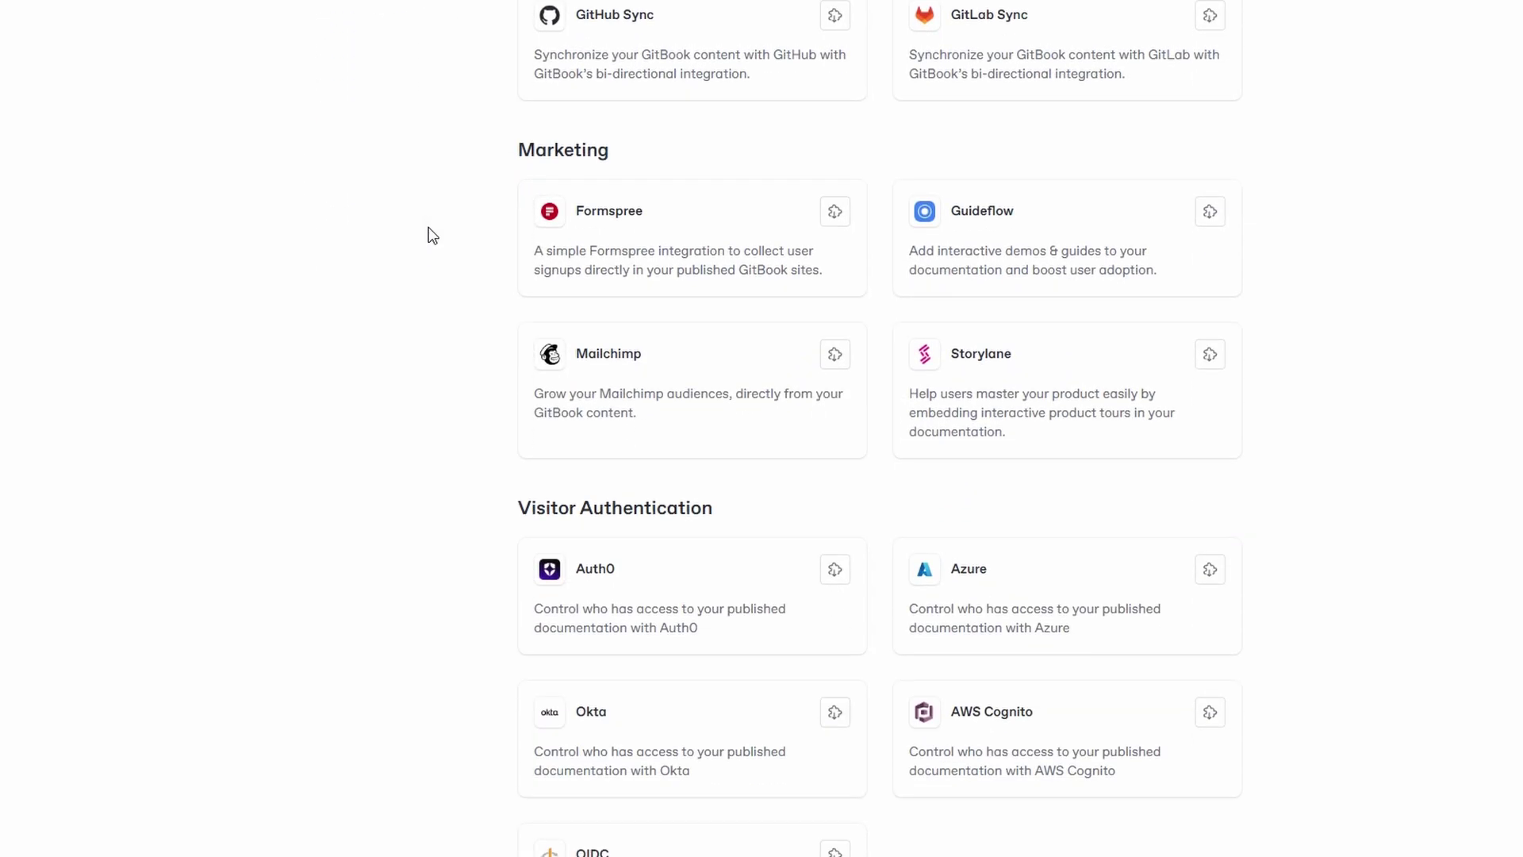
scroll(431, 235, down, 5)
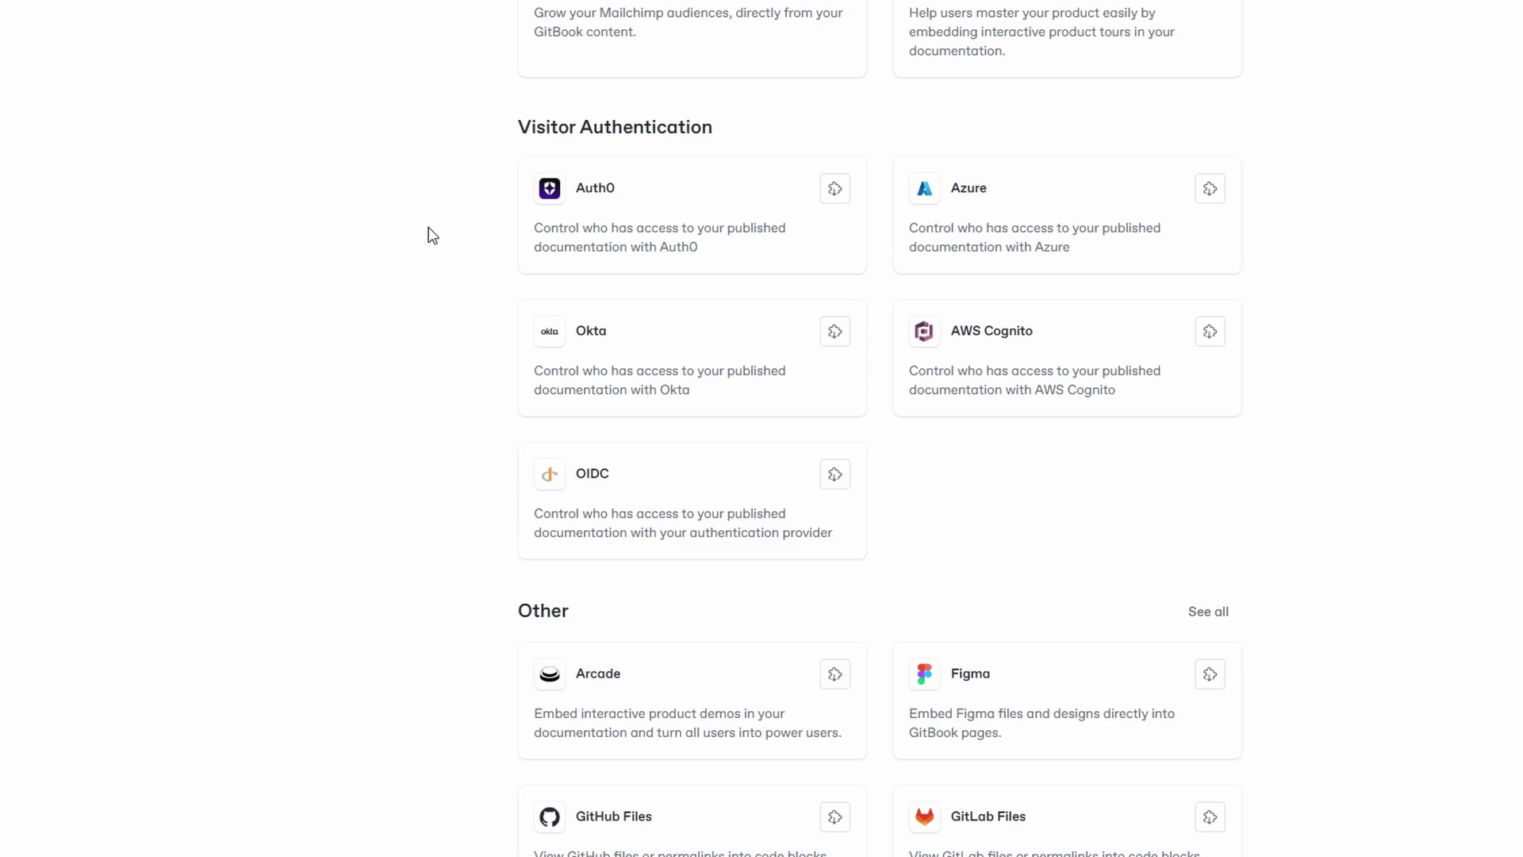
scroll(431, 237, down, 5)
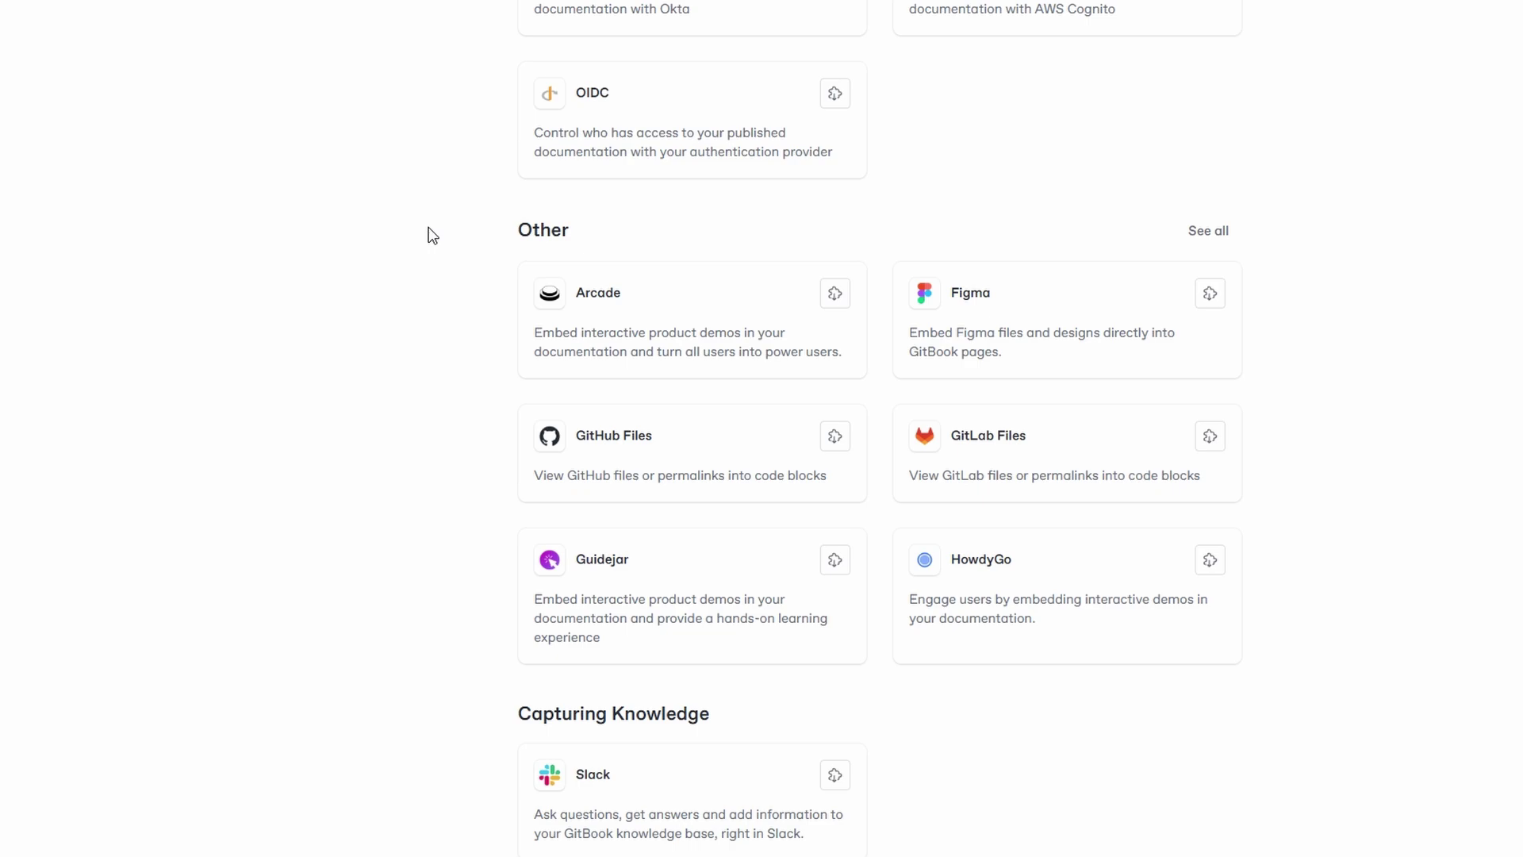
scroll(431, 236, down, 3)
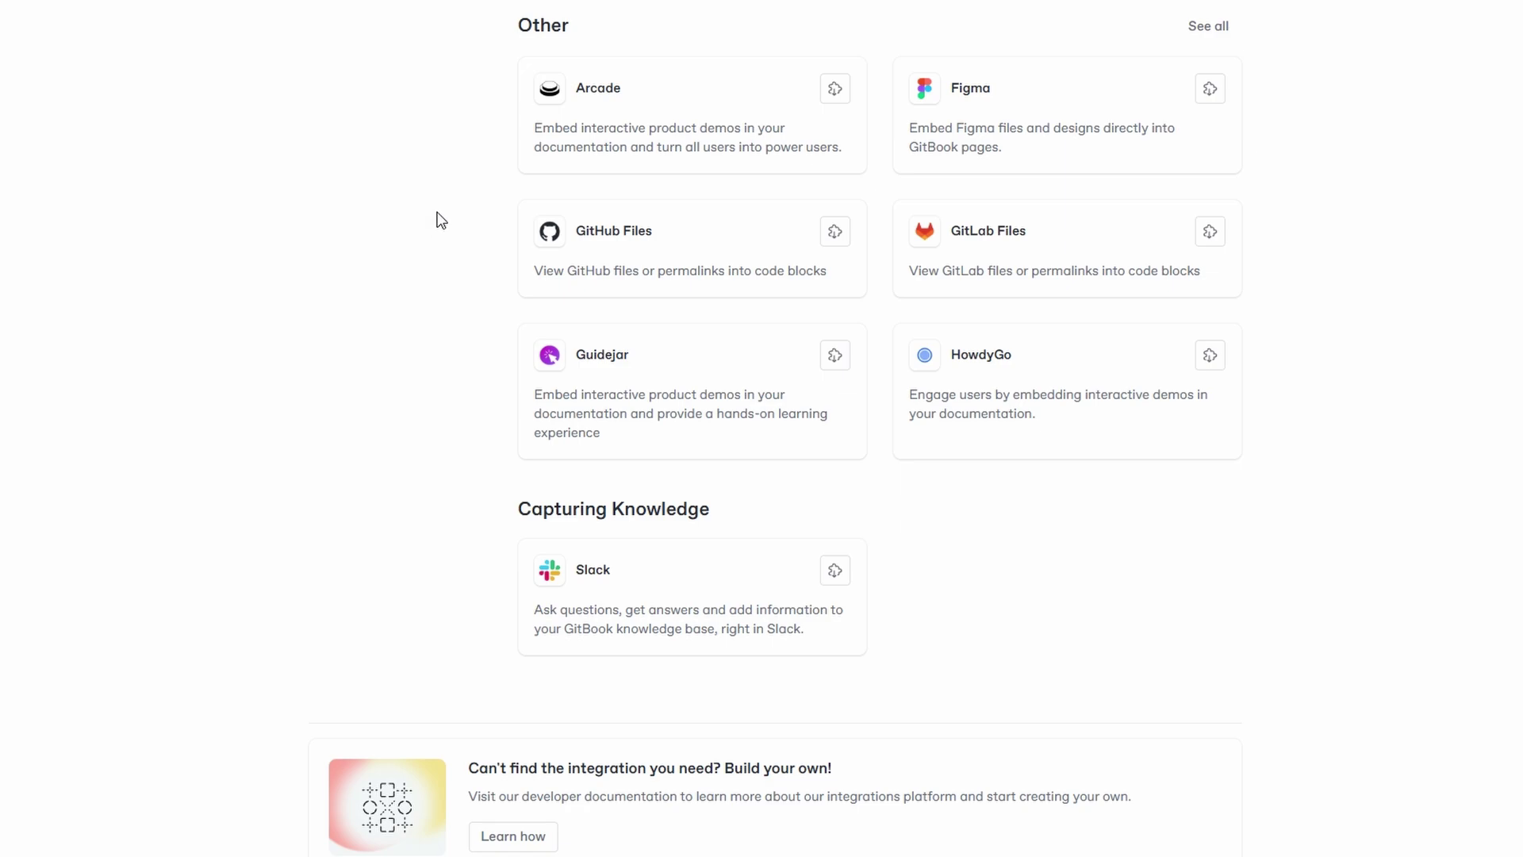
scroll(441, 220, up, 8)
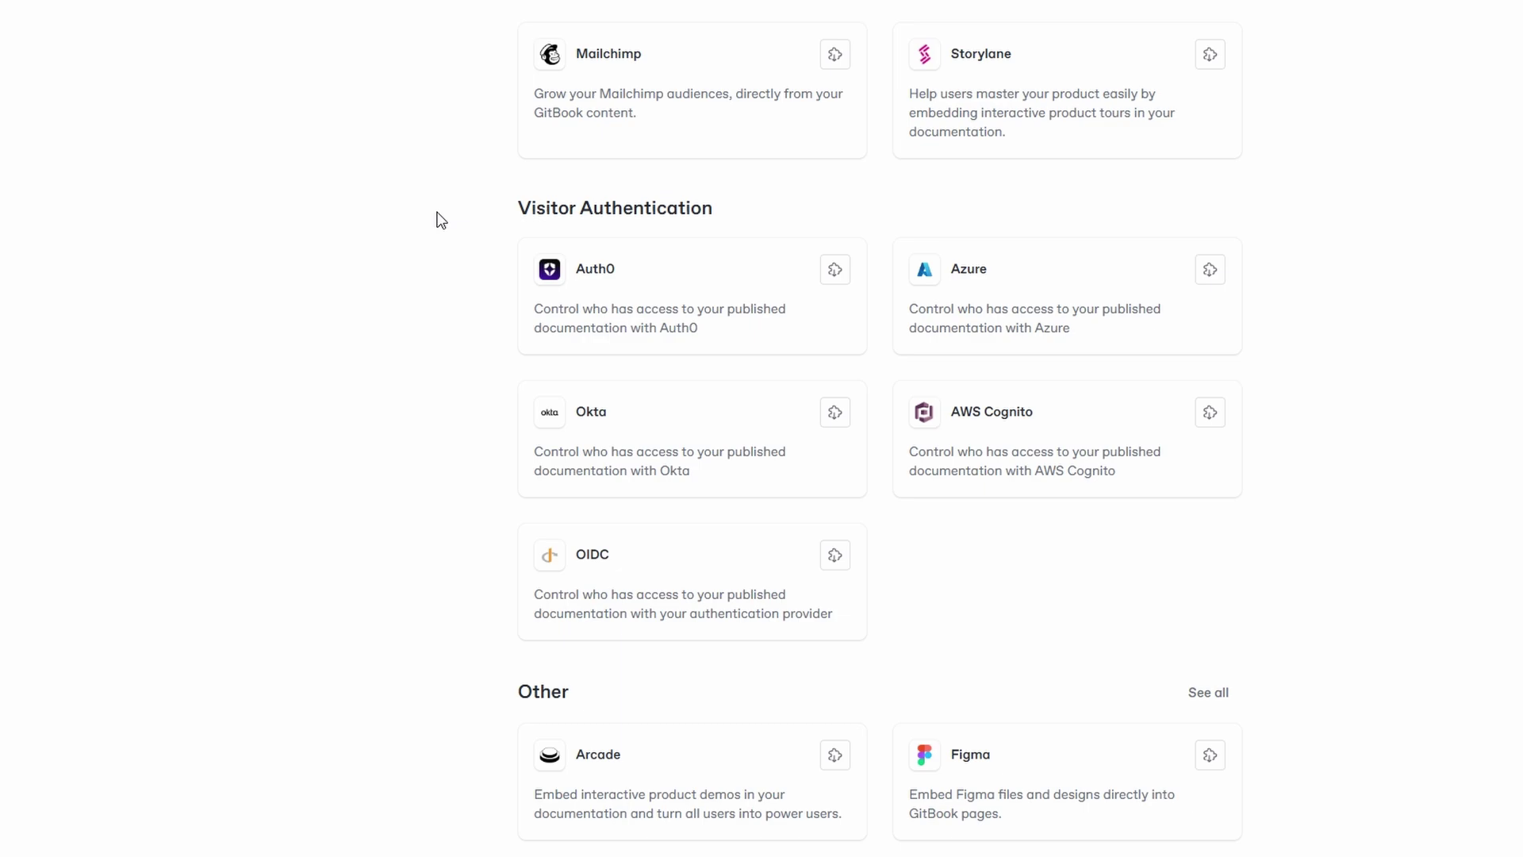
scroll(442, 221, down, 2)
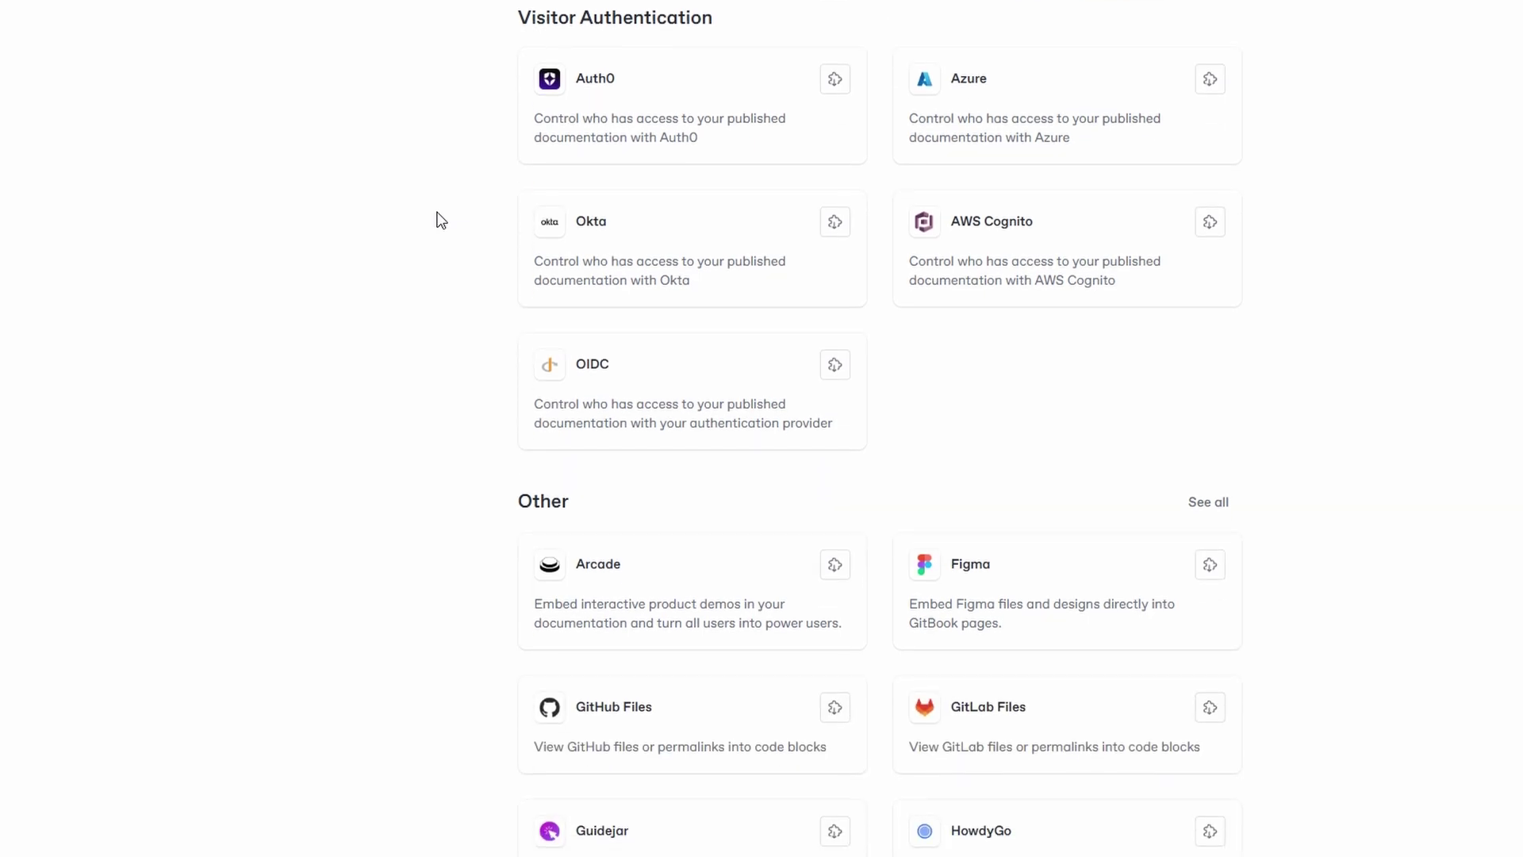
scroll(442, 221, up, 8)
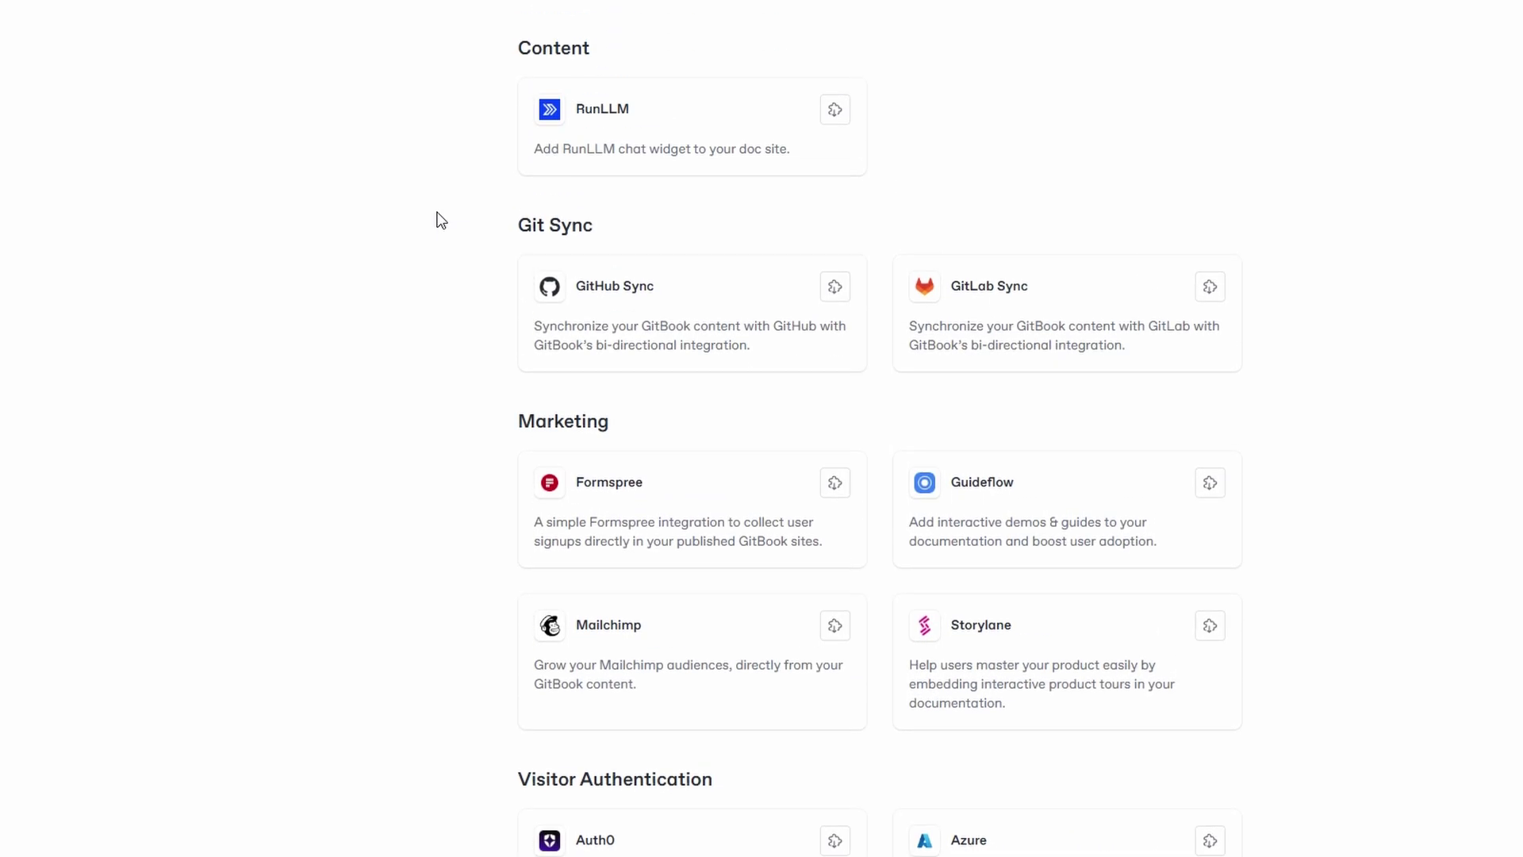
scroll(442, 220, up, 5)
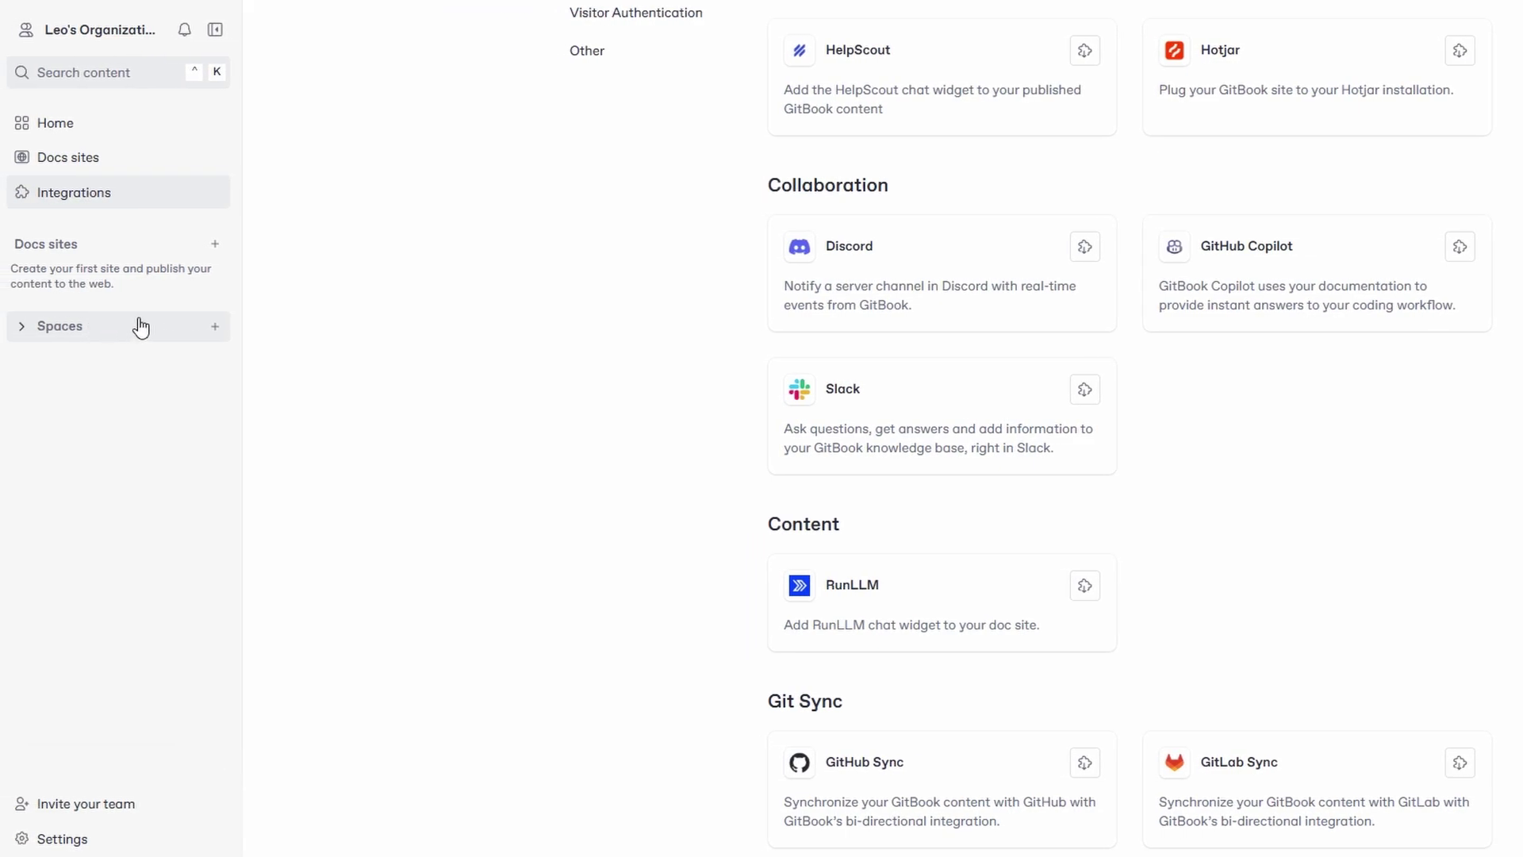
Replace the 'Untitled' space title in the header with 'Page name'.
click(215, 327)
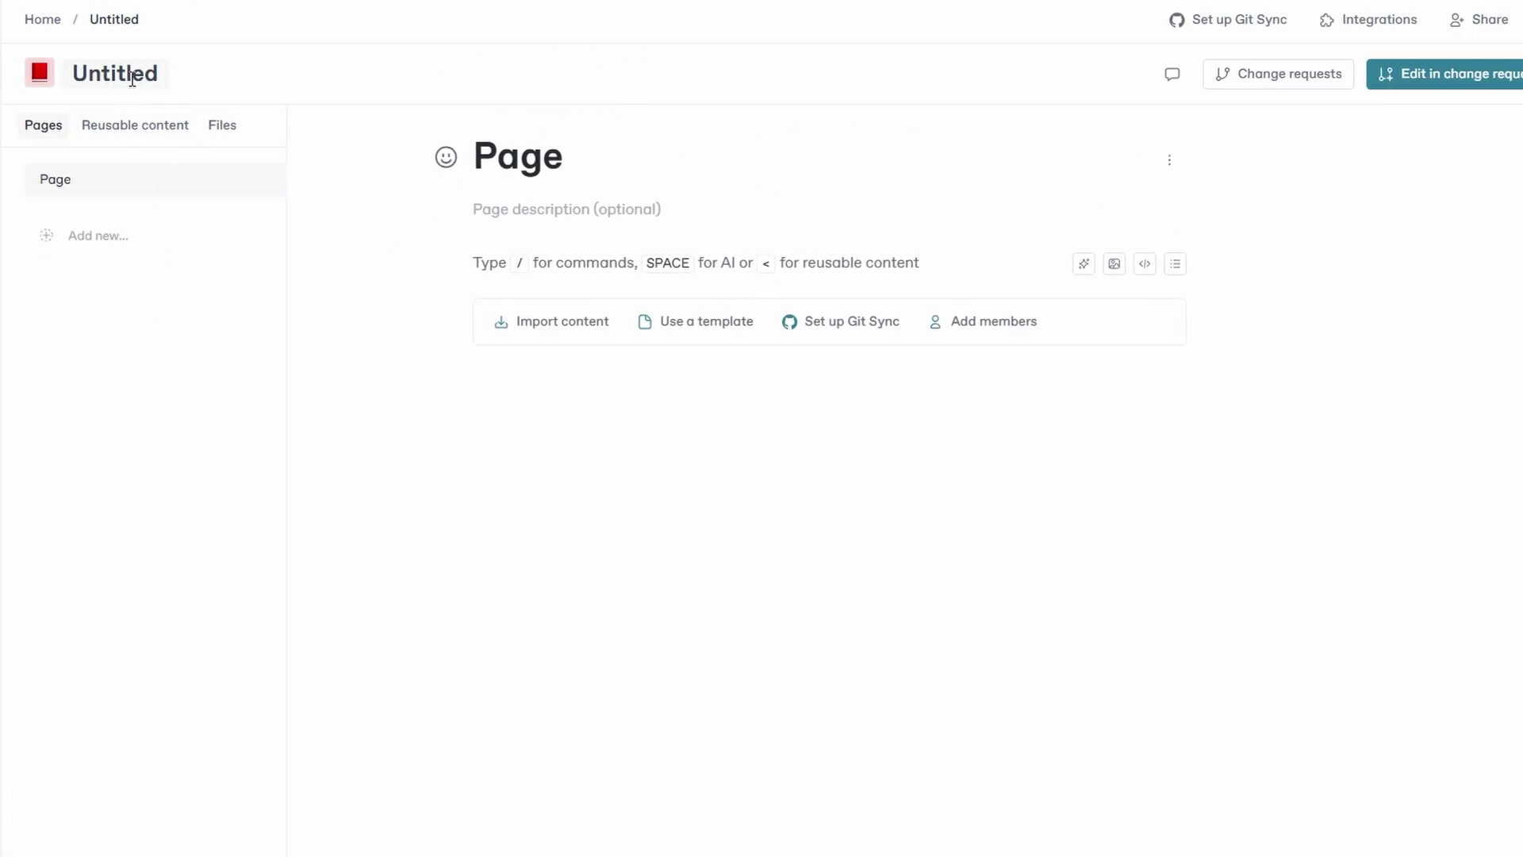
click(133, 78)
double_click(132, 80)
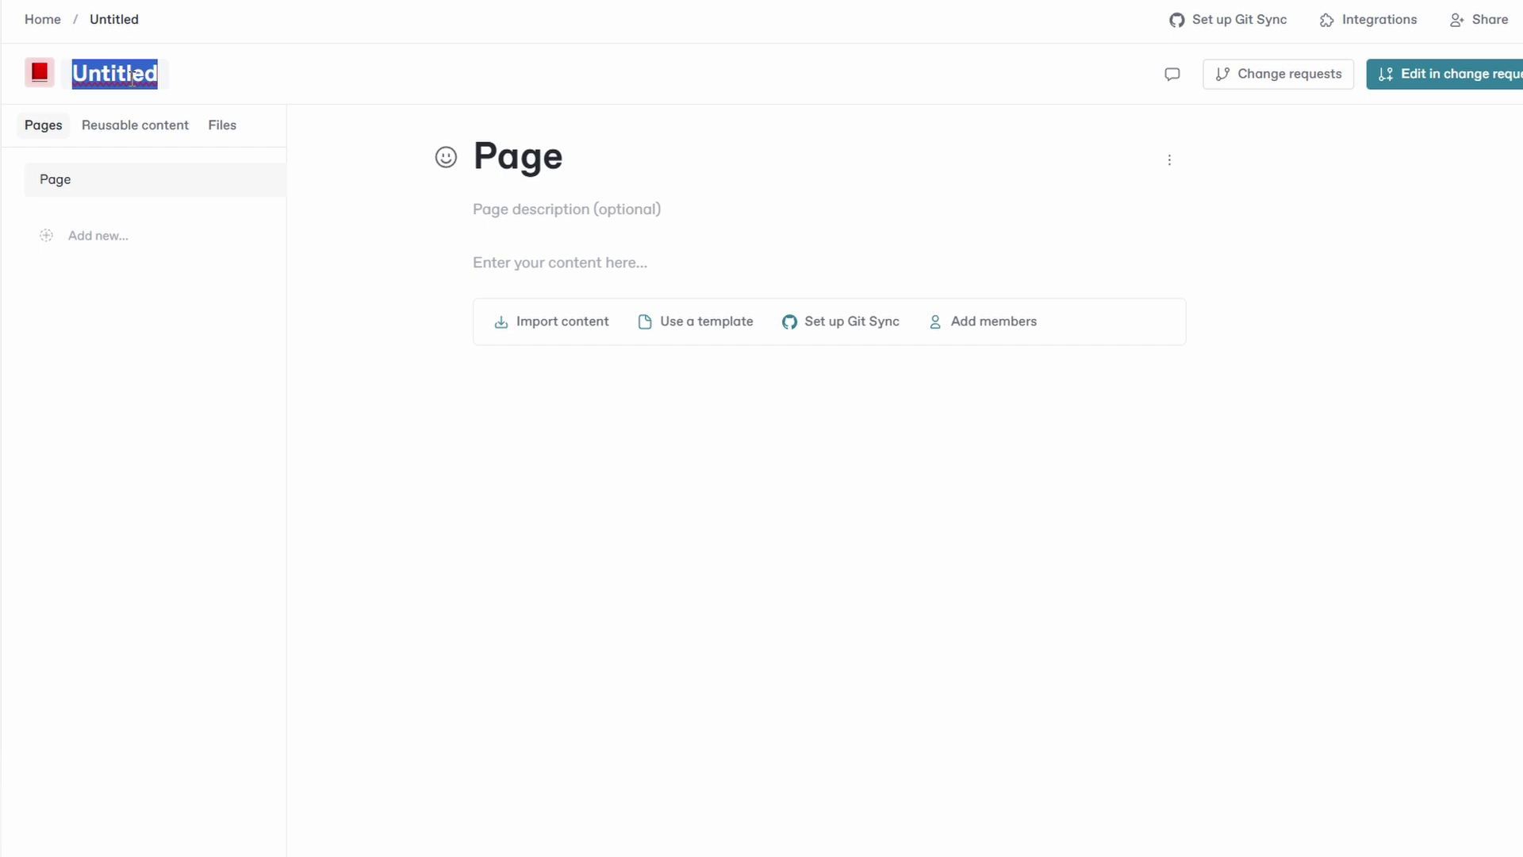
text(Page)
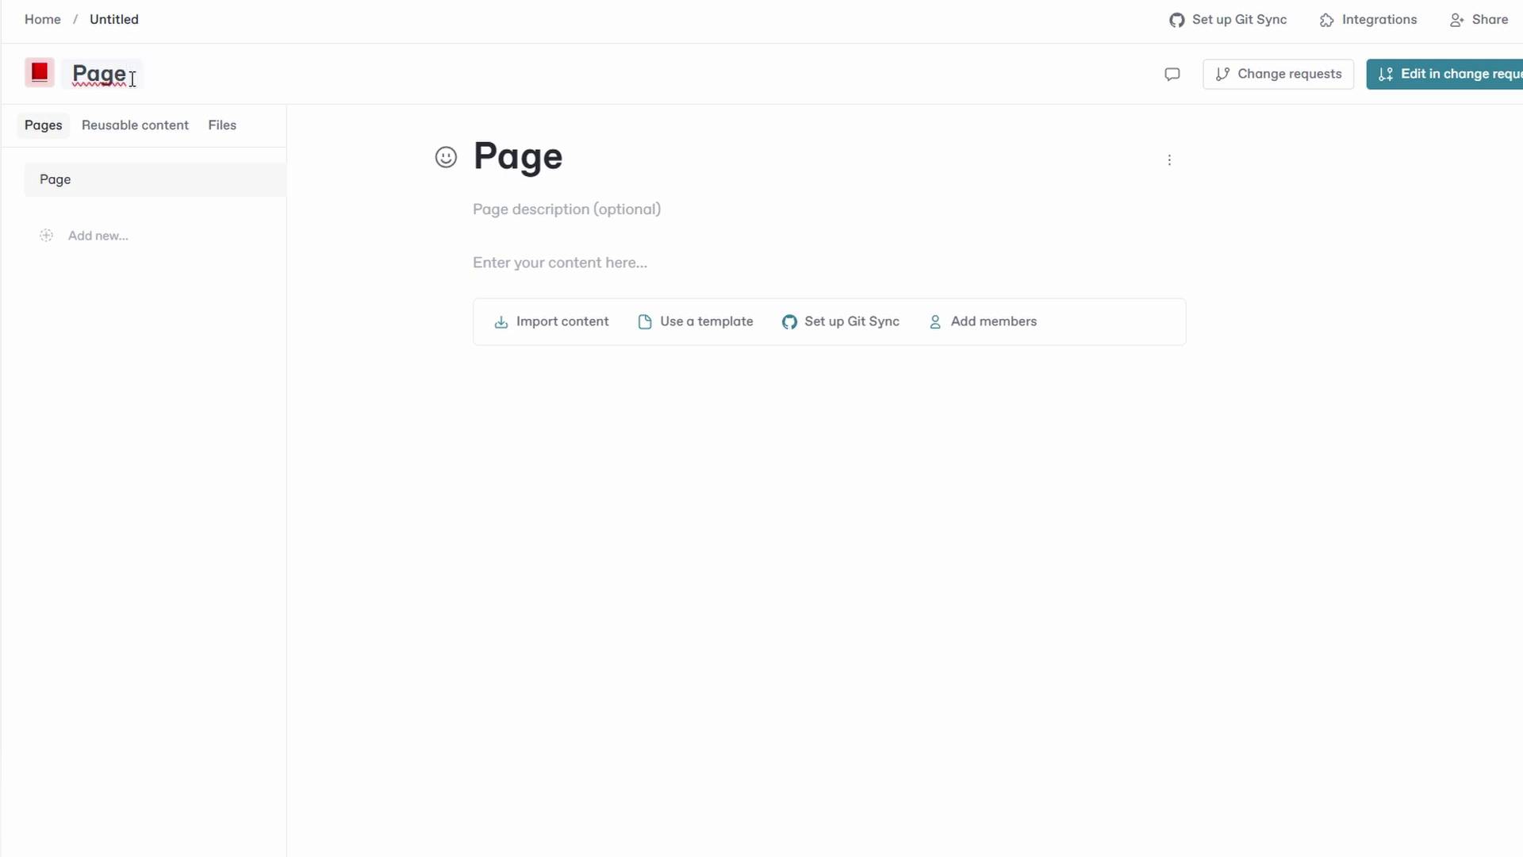
text( name)
click(406, 88)
Add a new page under 'Page' and retitle it from 'Page 1' to '2'.
click(134, 127)
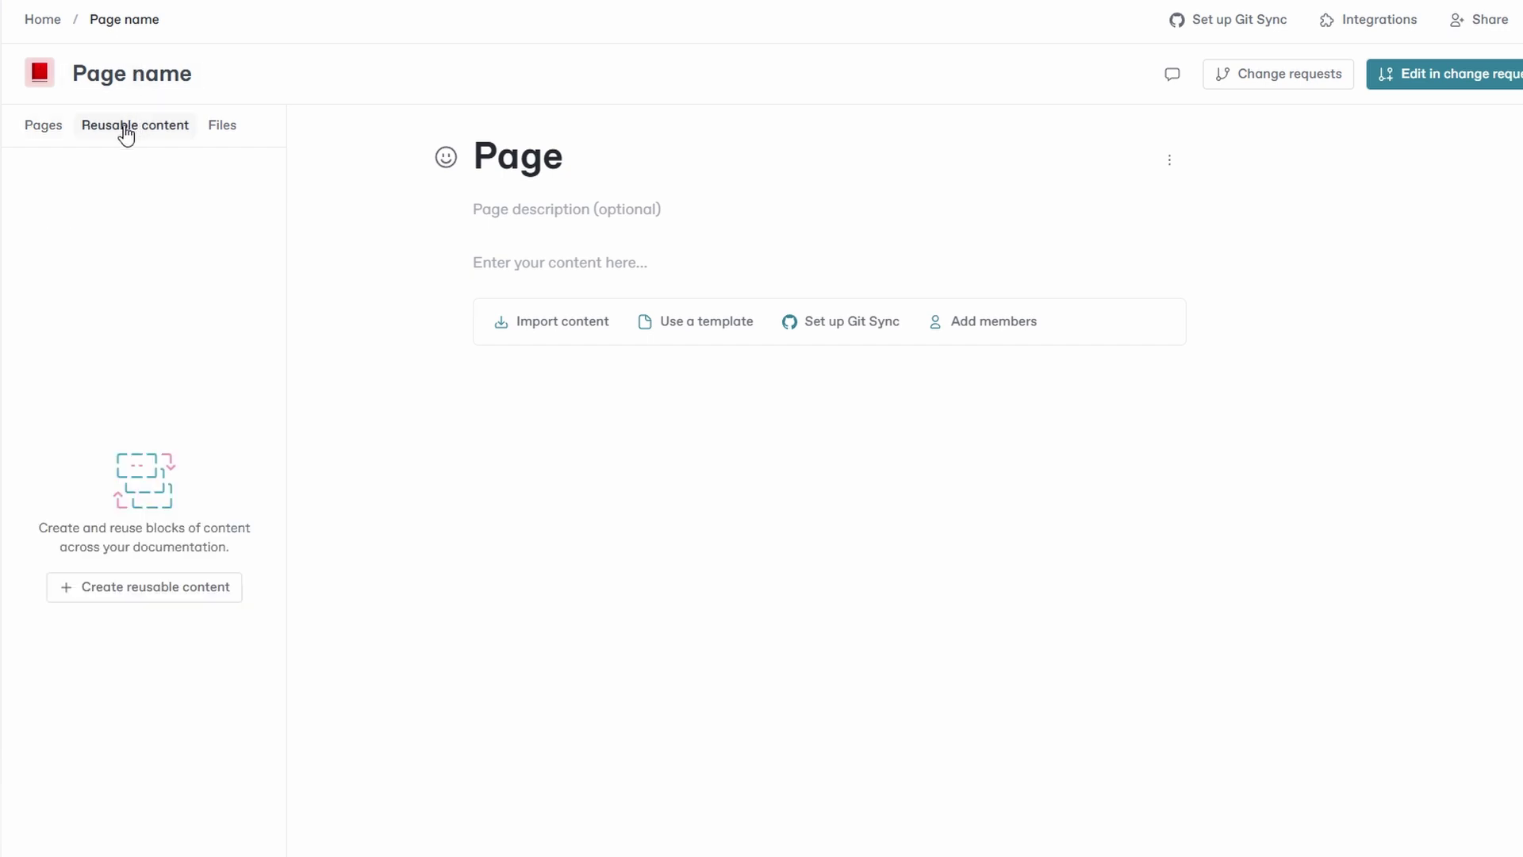
click(52, 126)
click(100, 238)
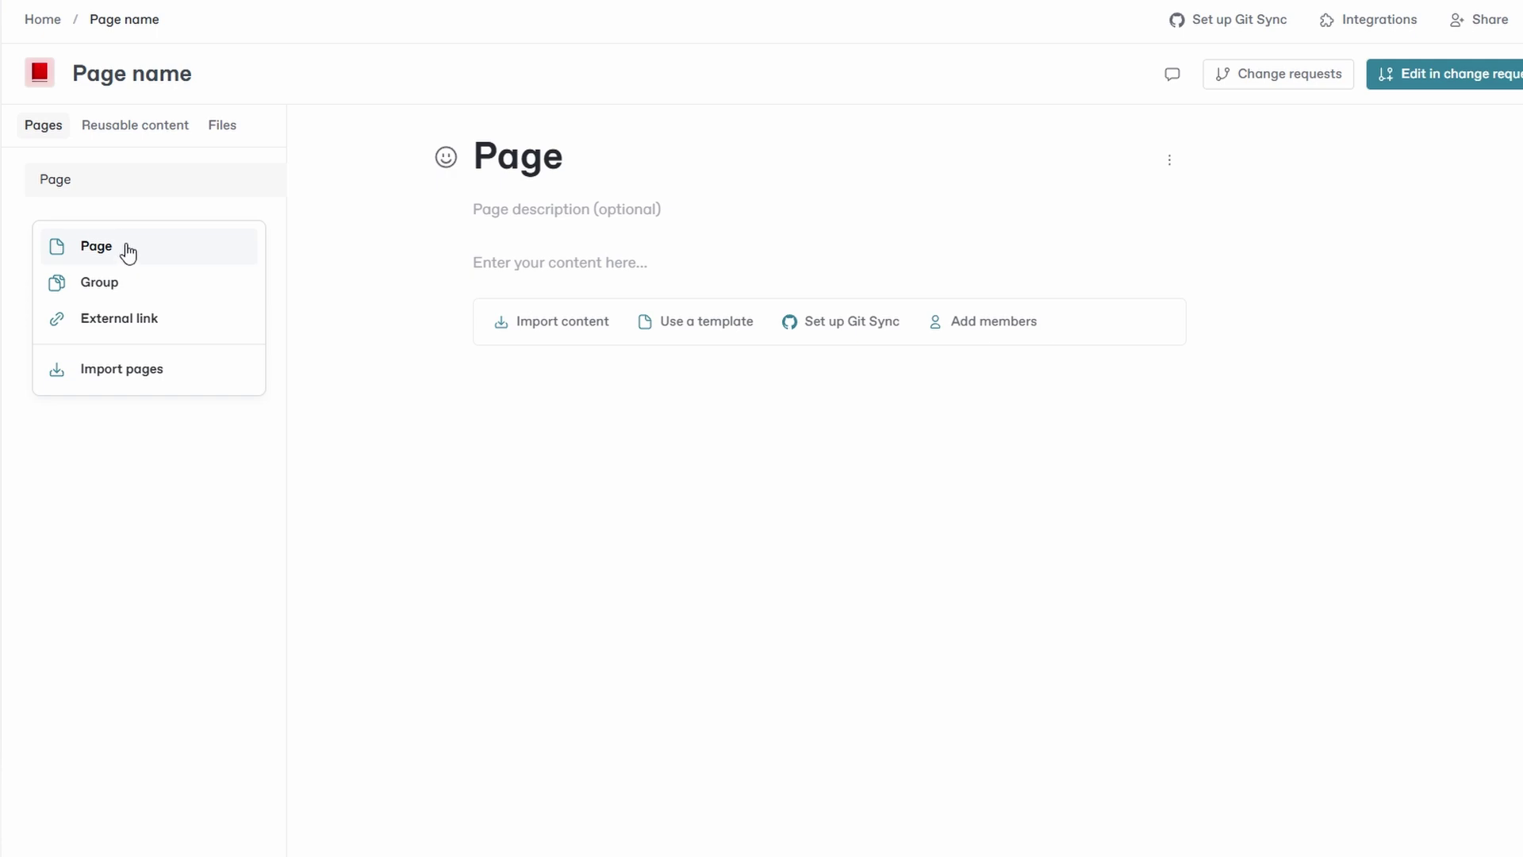
click(97, 247)
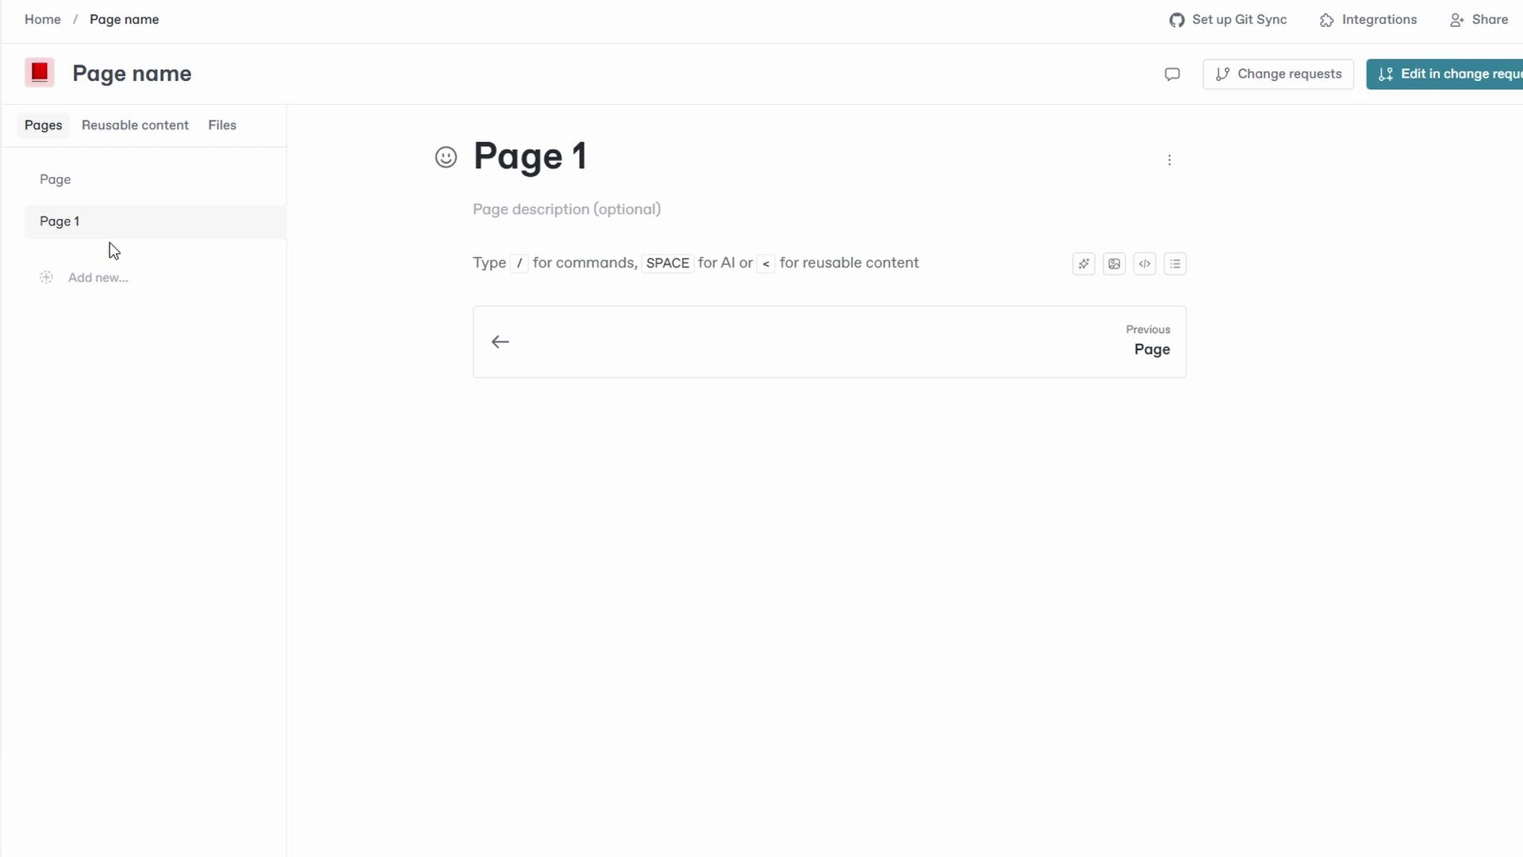
triple_click(531, 162)
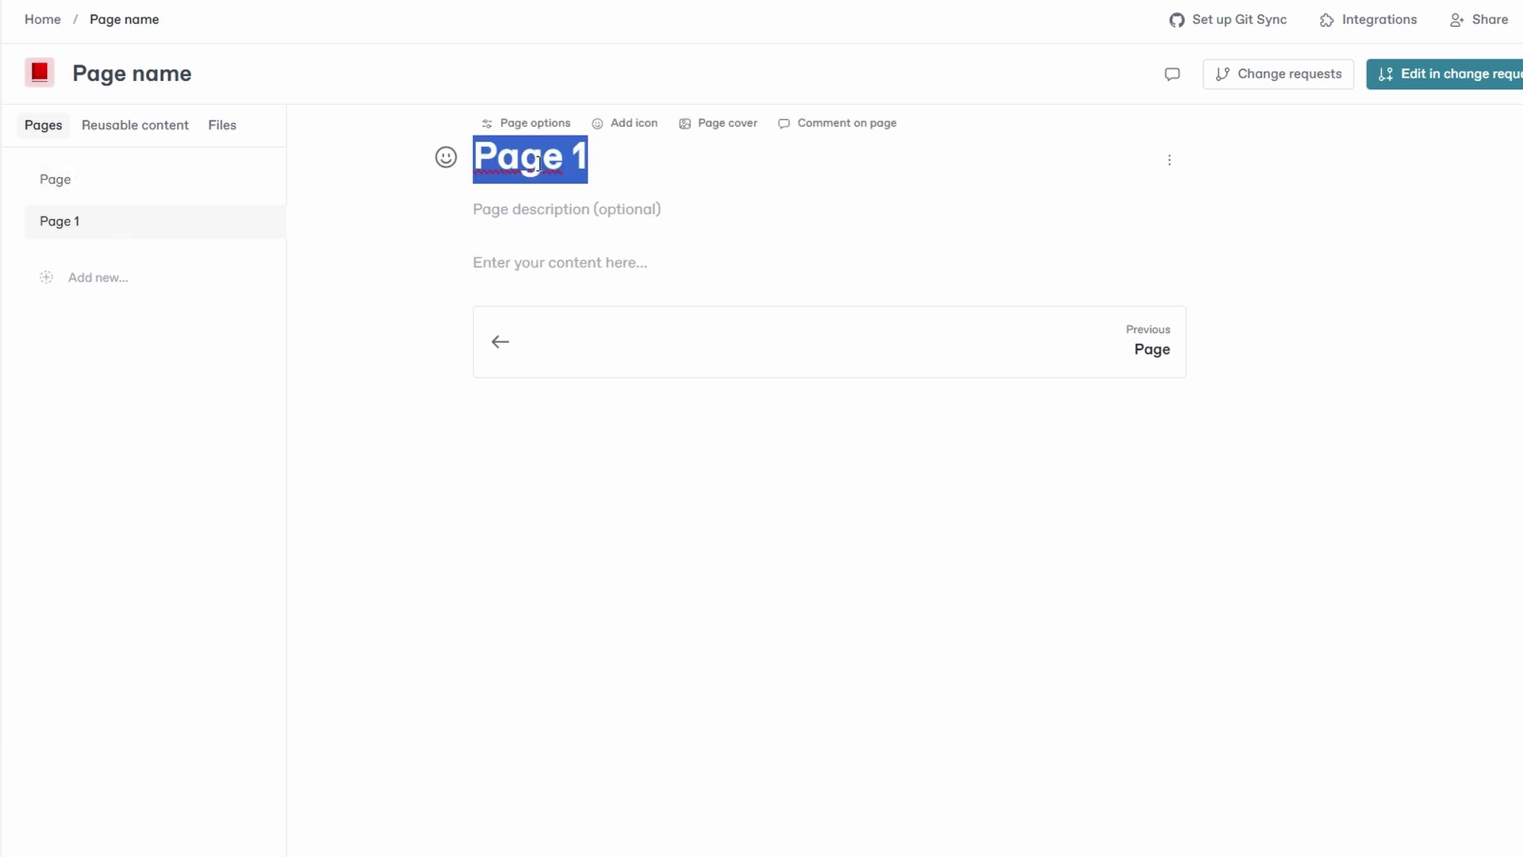
text(2)
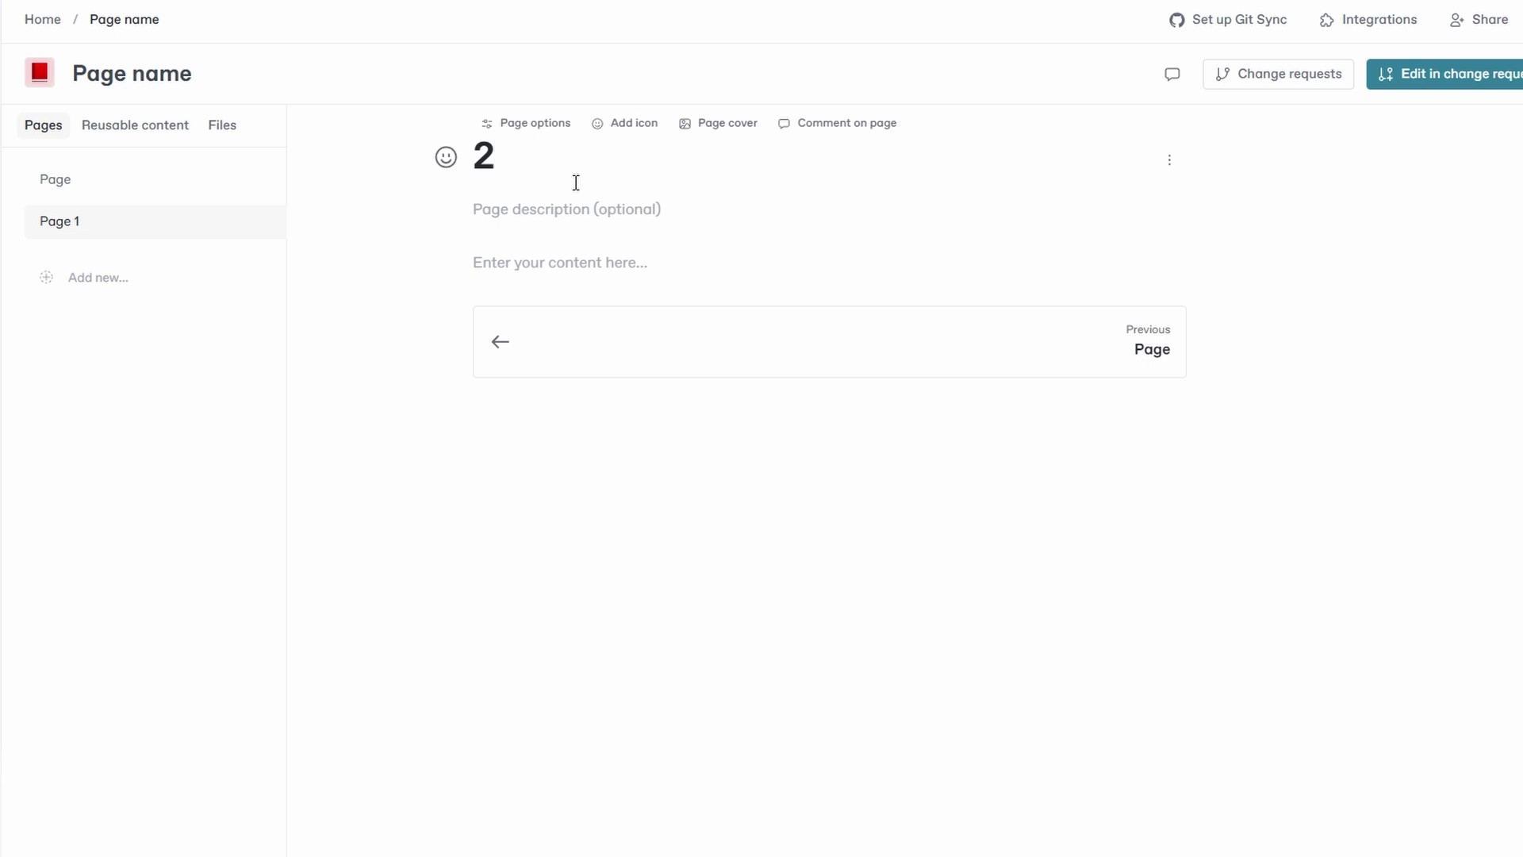
key(Return)
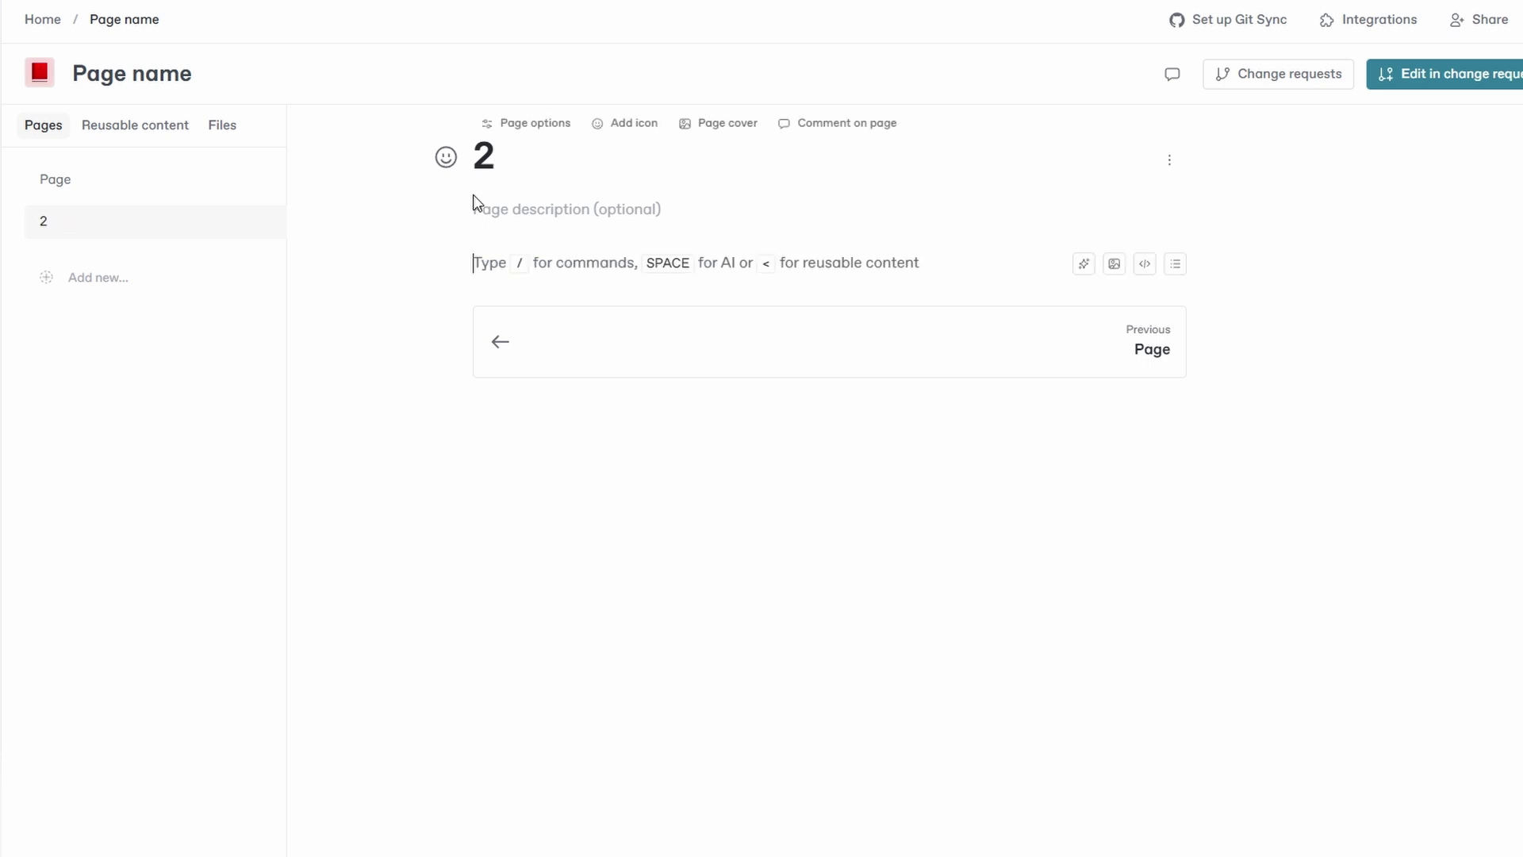
Give page 2 an icon, take its layout preset through Editorial and Landing to Custom, then return to 'Page'.
click(619, 127)
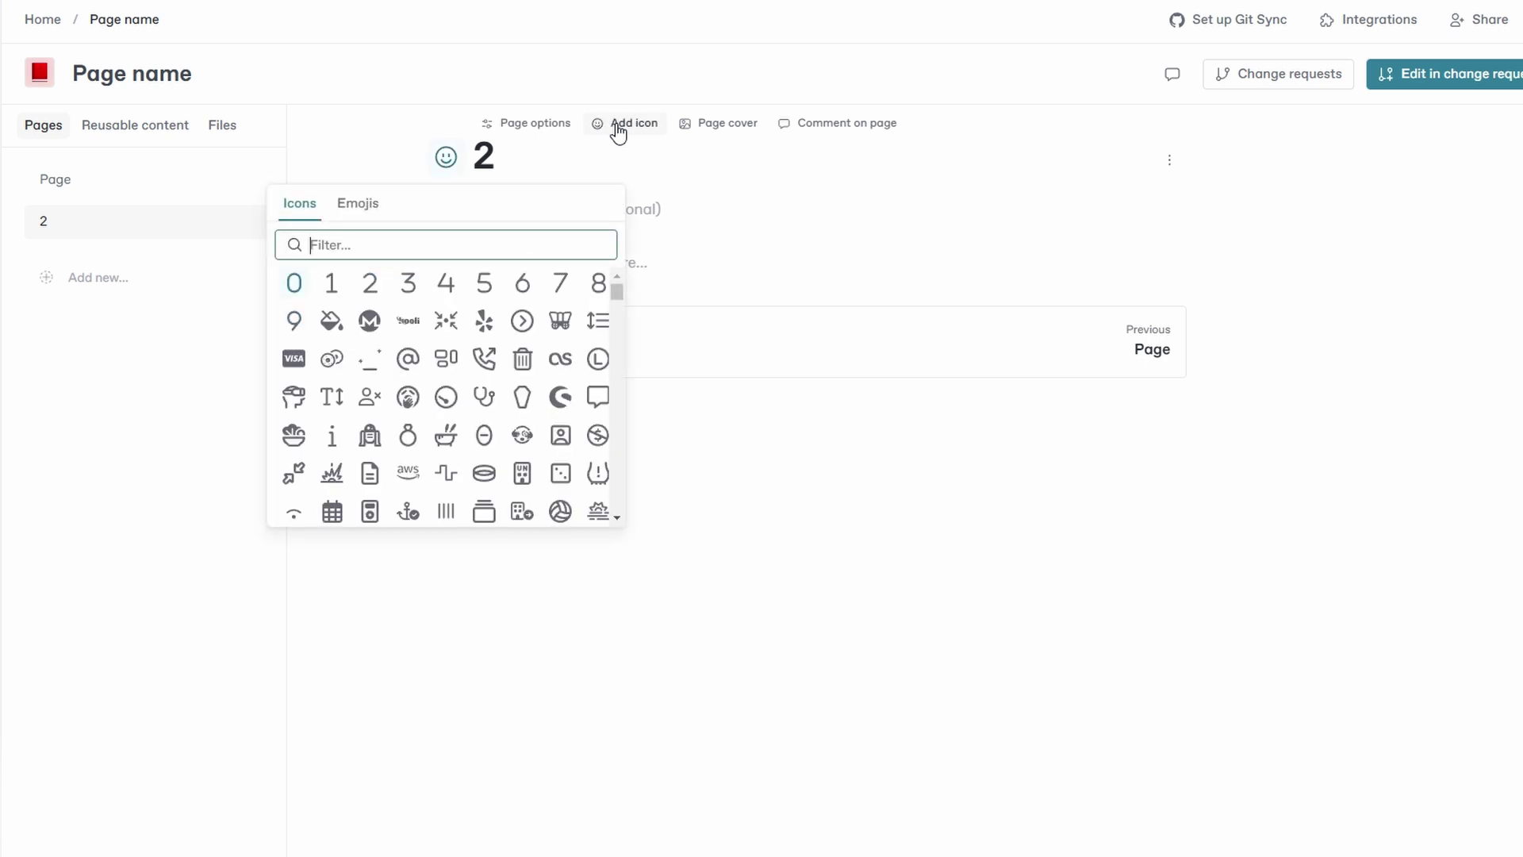
click(368, 322)
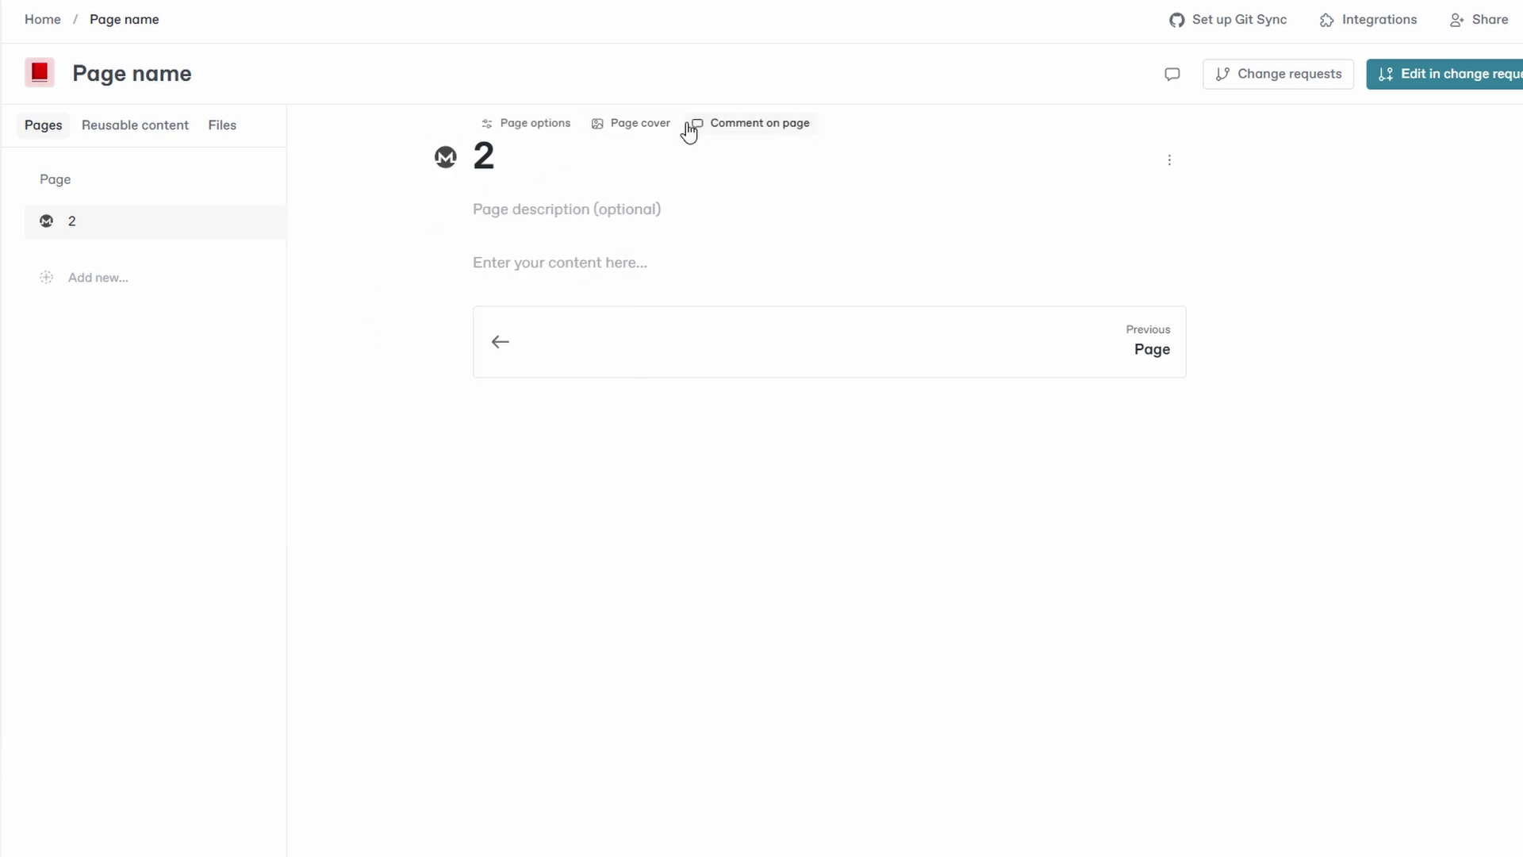
click(534, 123)
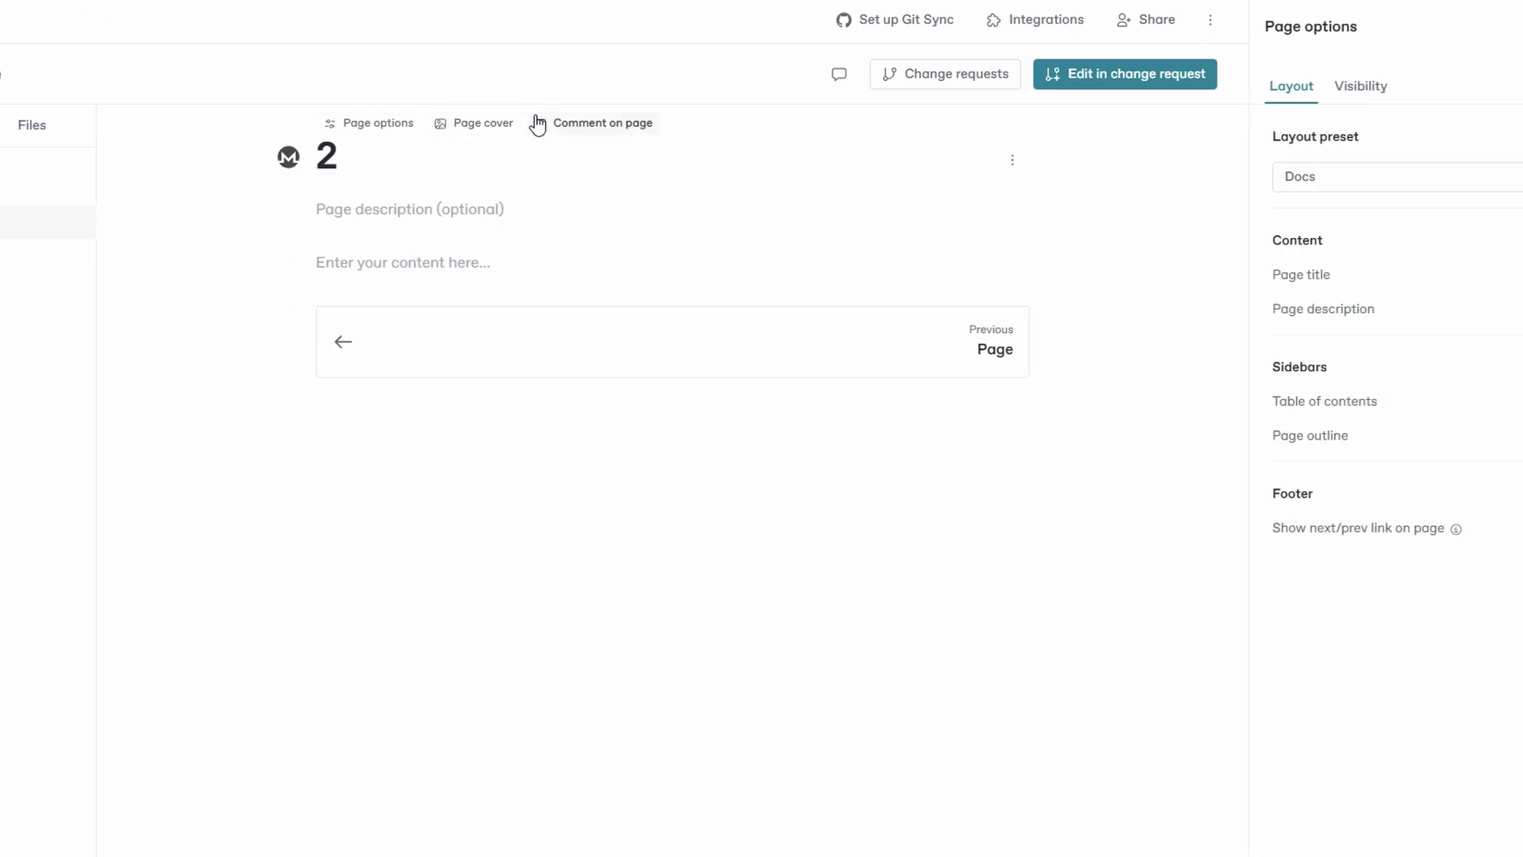
click(1347, 191)
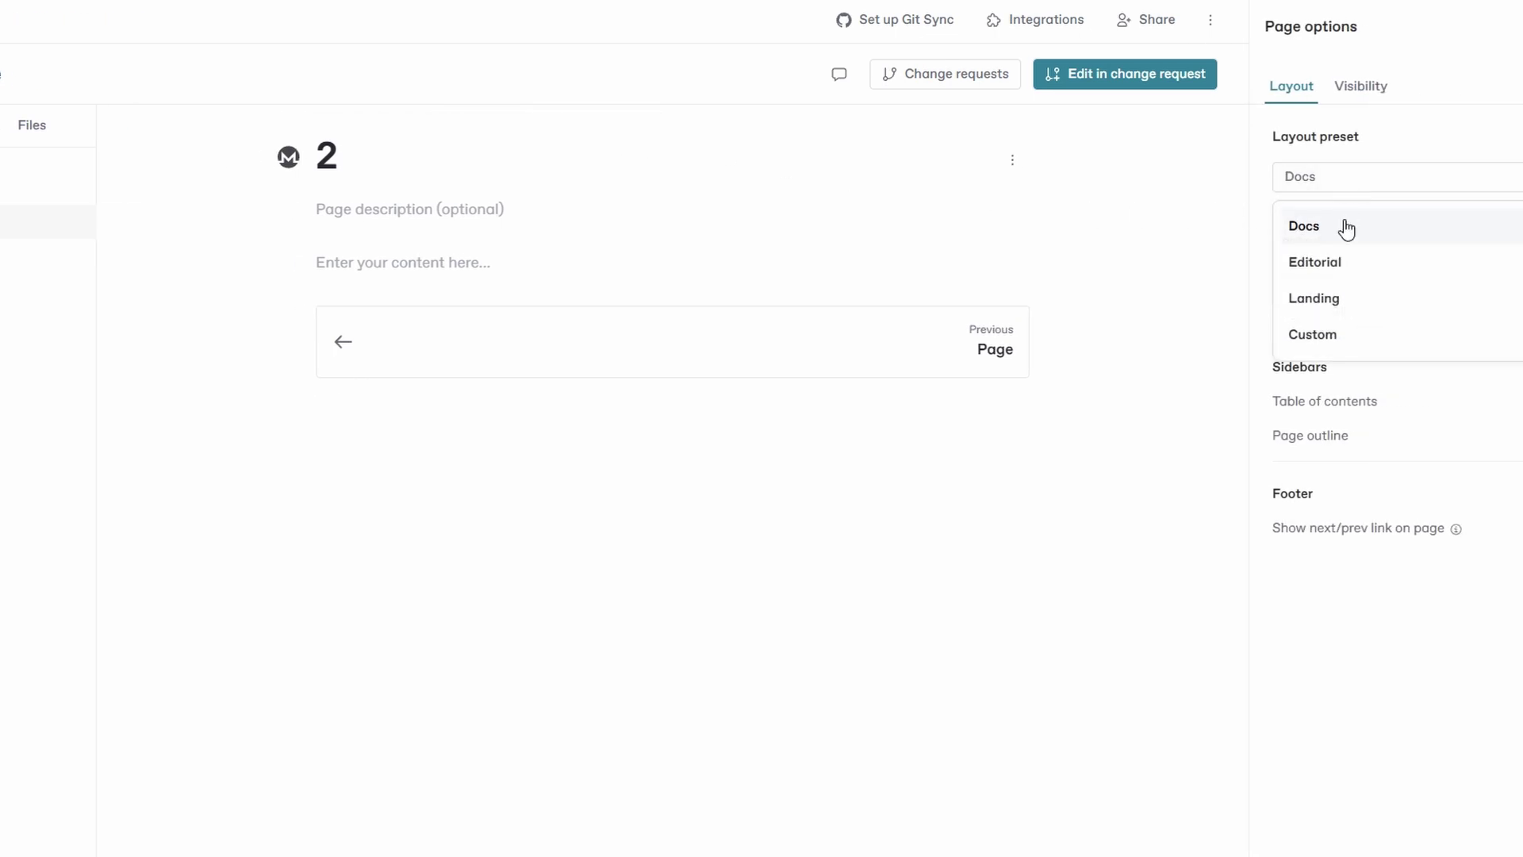
click(1336, 265)
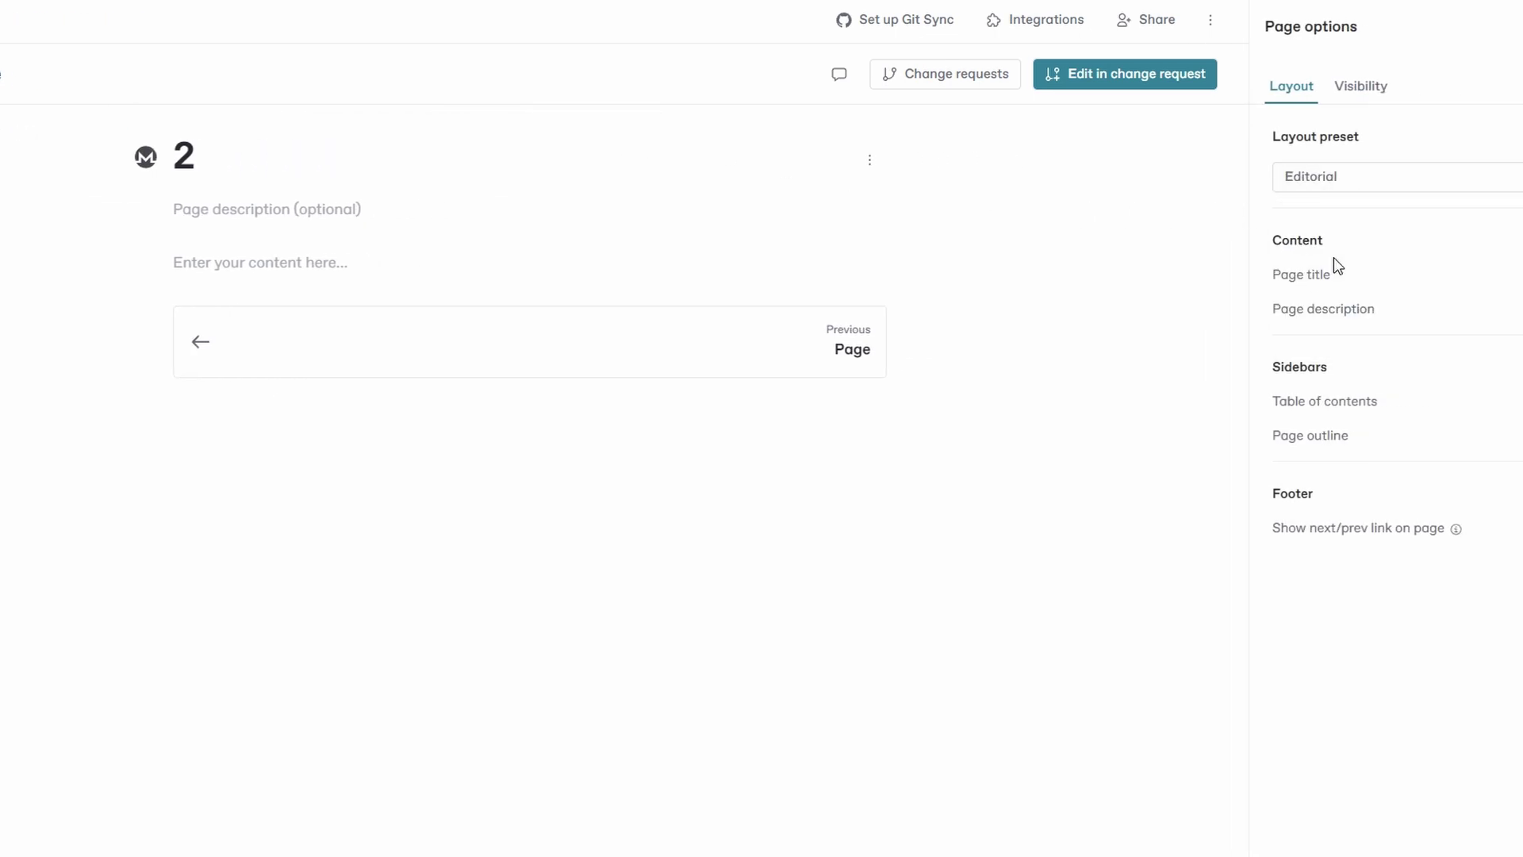
click(1367, 193)
click(1317, 299)
click(1375, 184)
click(1342, 333)
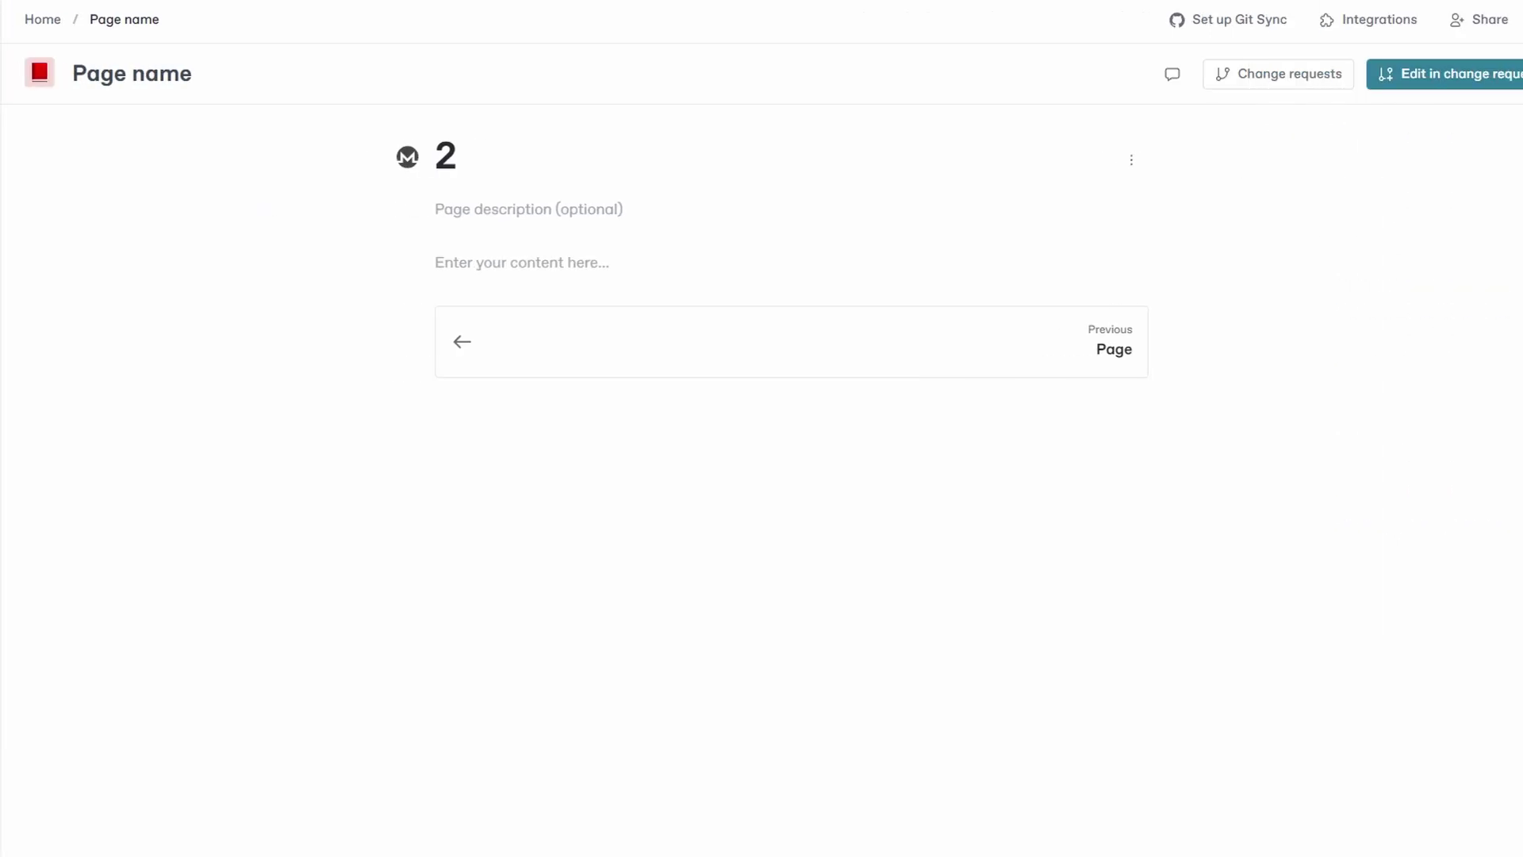
click(393, 357)
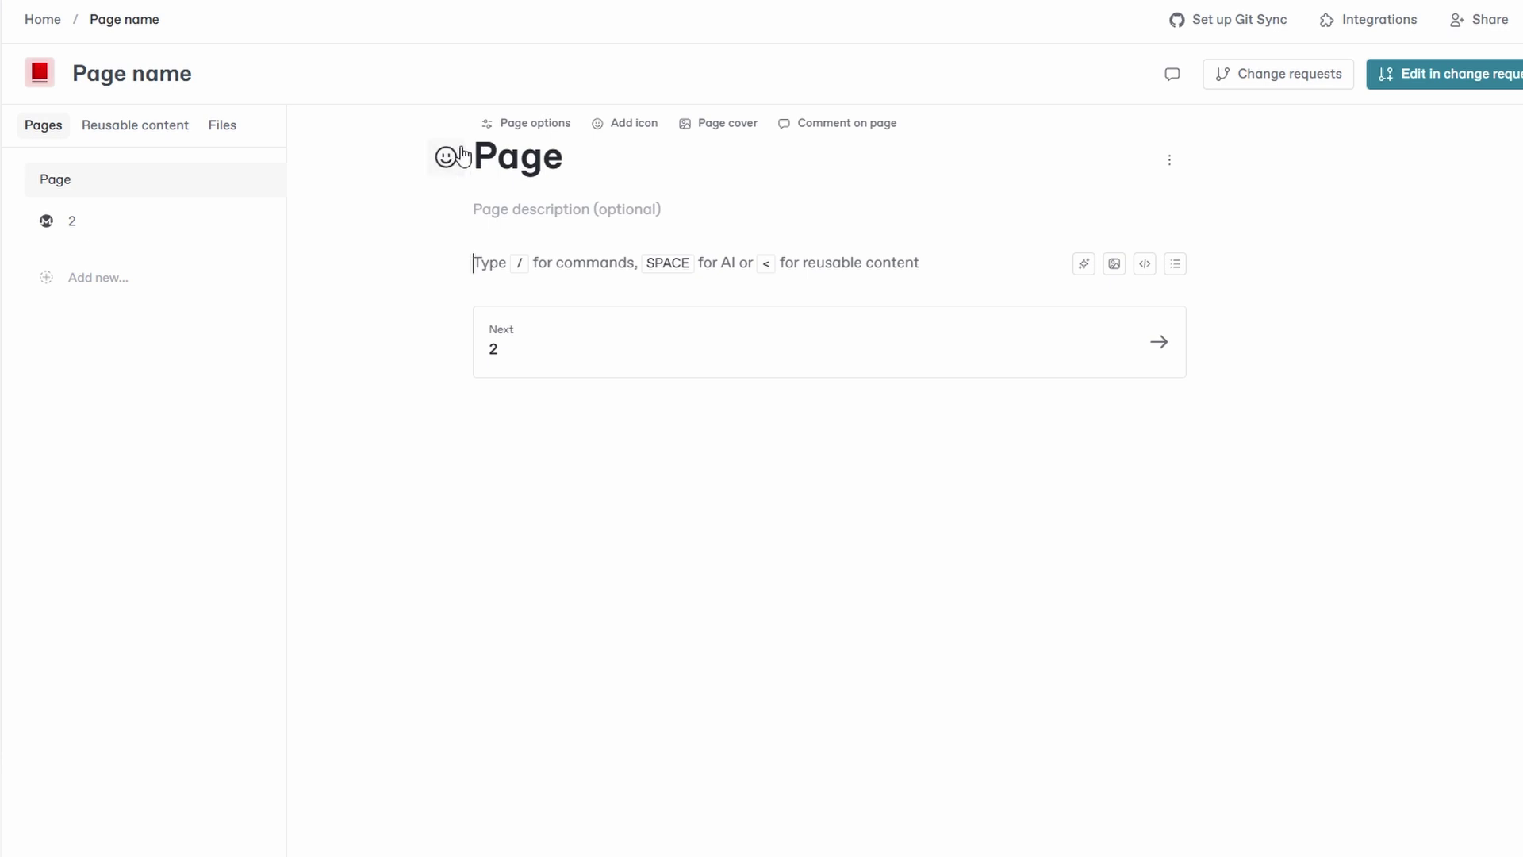
click(720, 133)
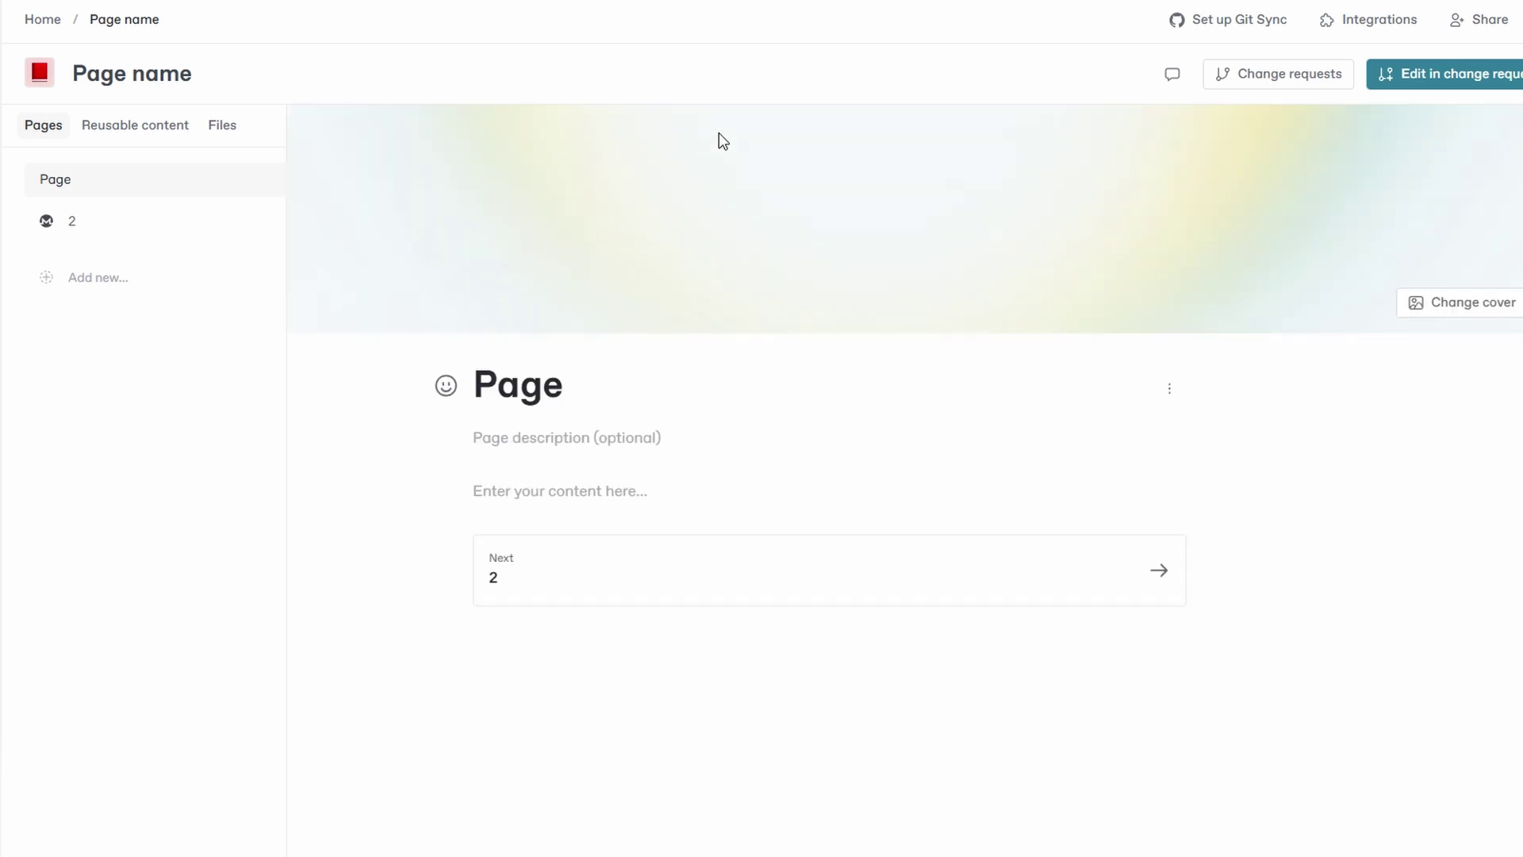
click(1438, 308)
click(612, 169)
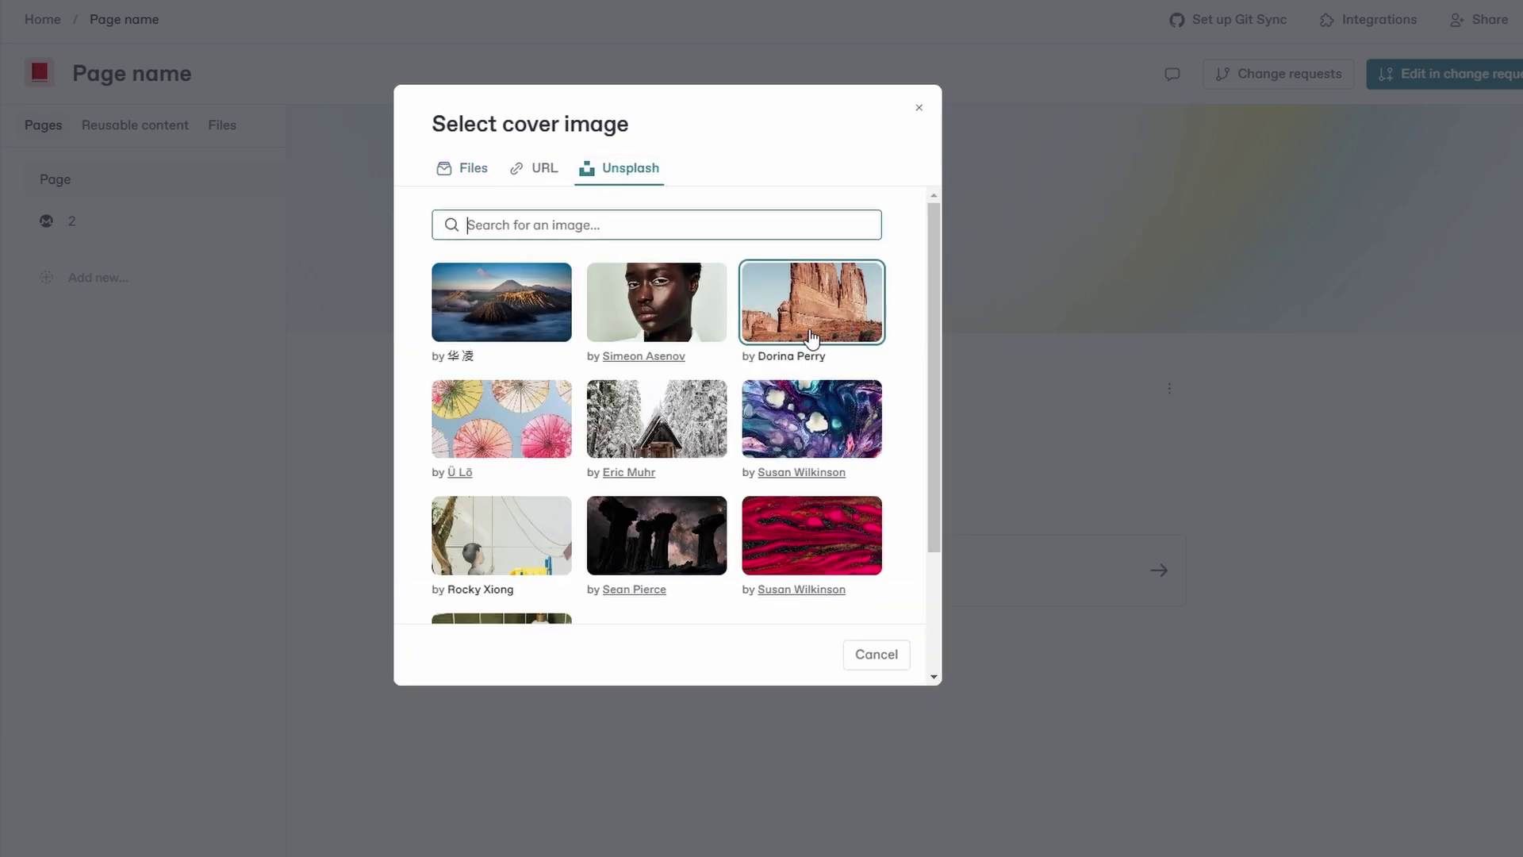
click(678, 399)
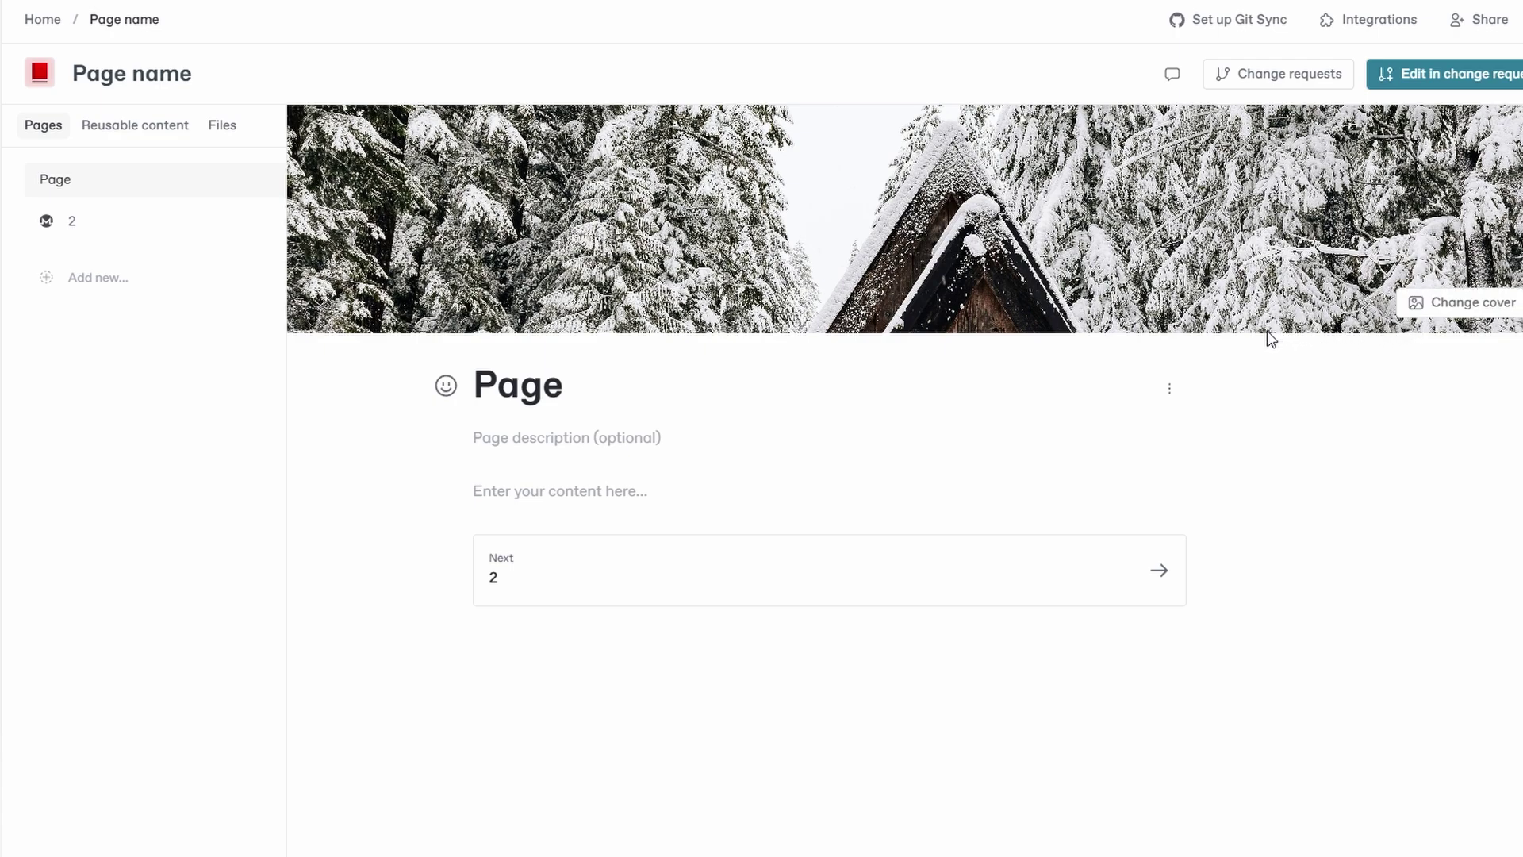
click(1472, 302)
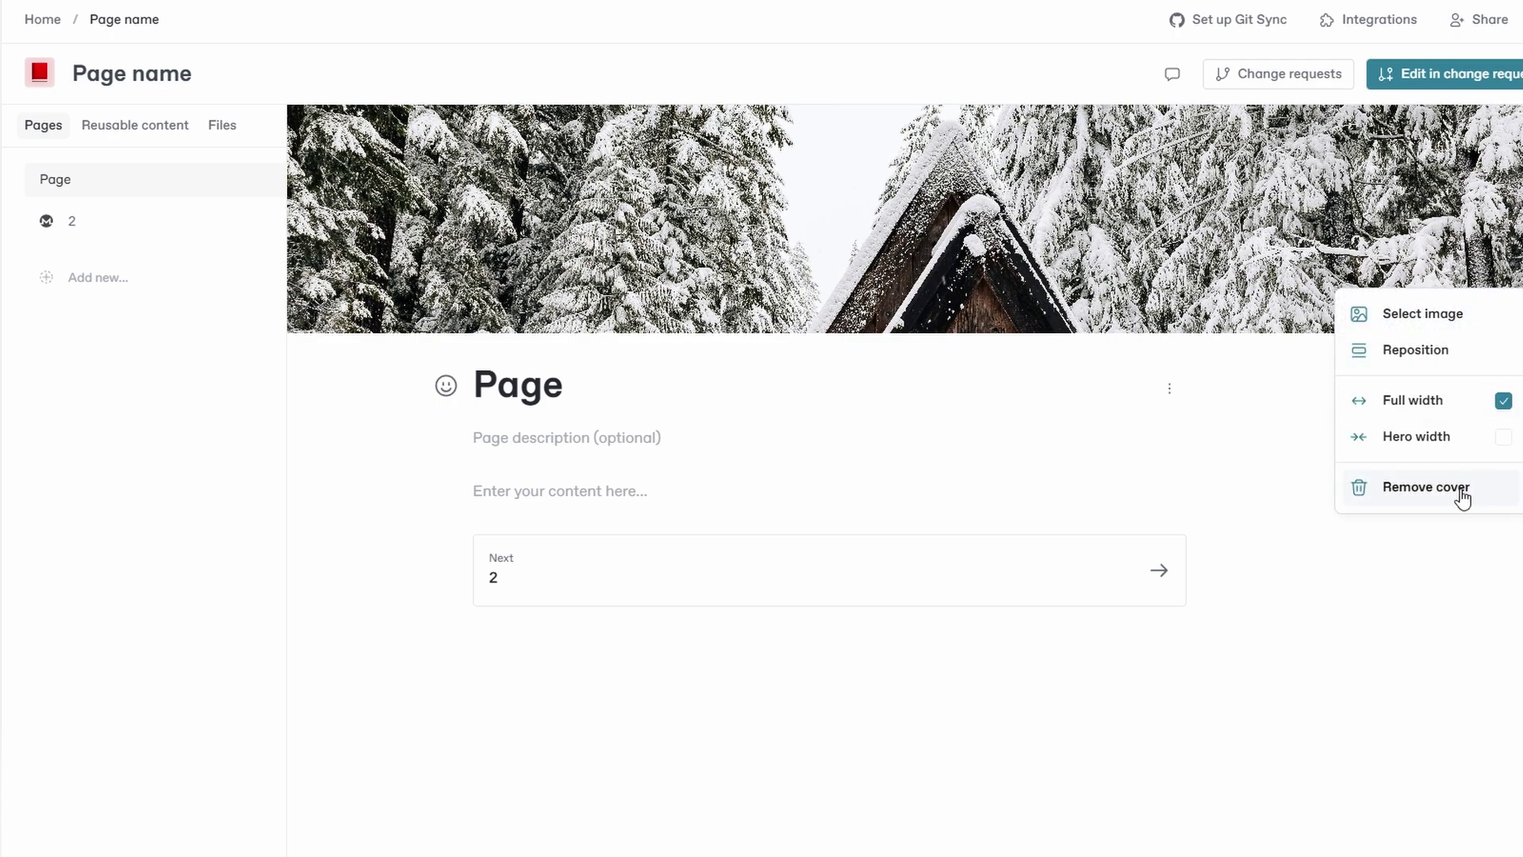
click(1462, 499)
mouse_move(505, 133)
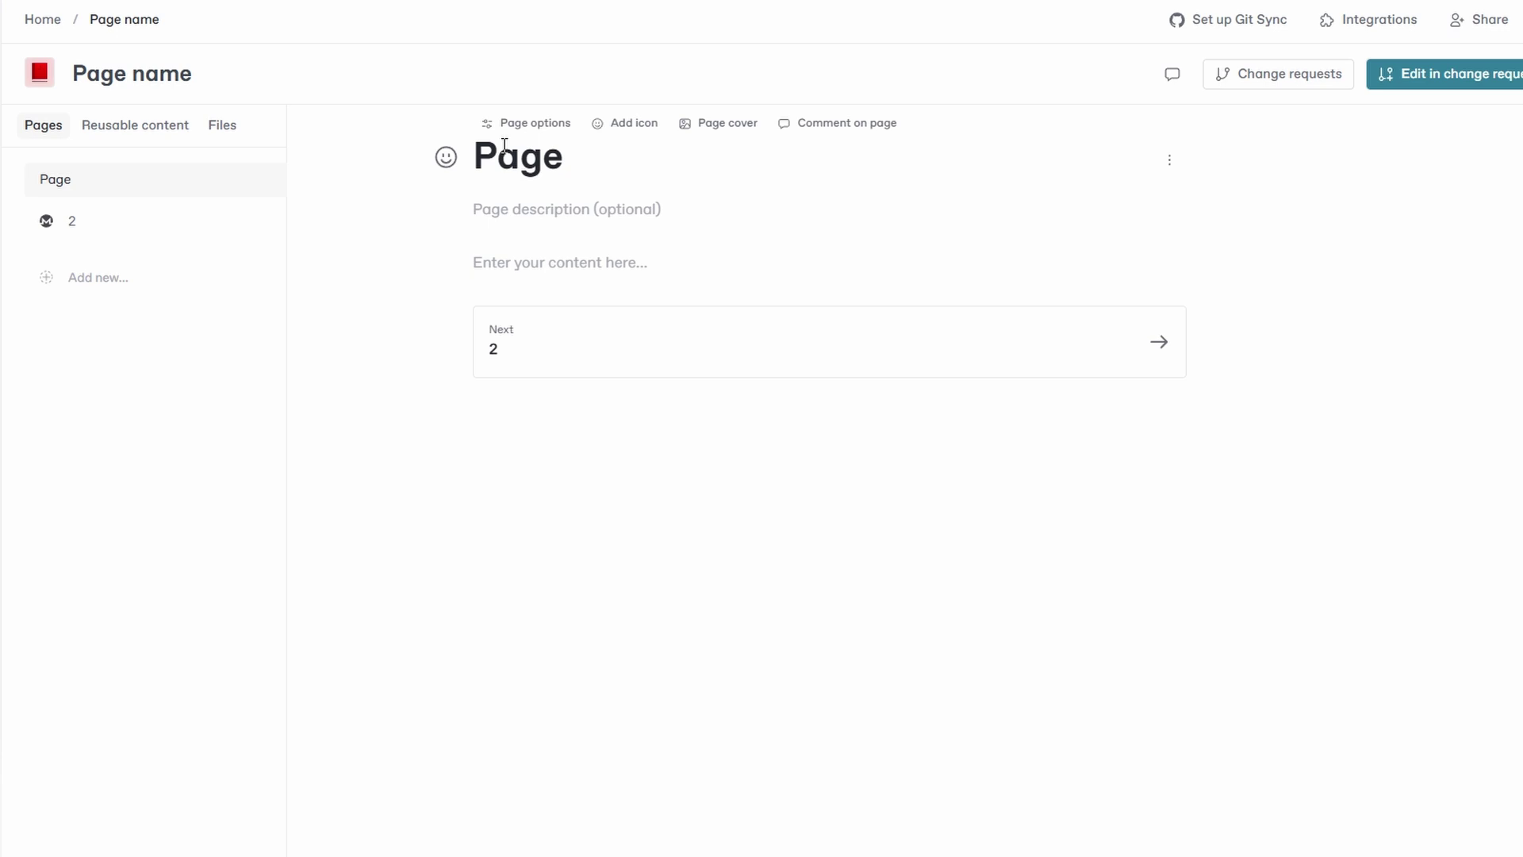
Set the first page's icon to the number 1 and view the space's empty Files section.
click(446, 157)
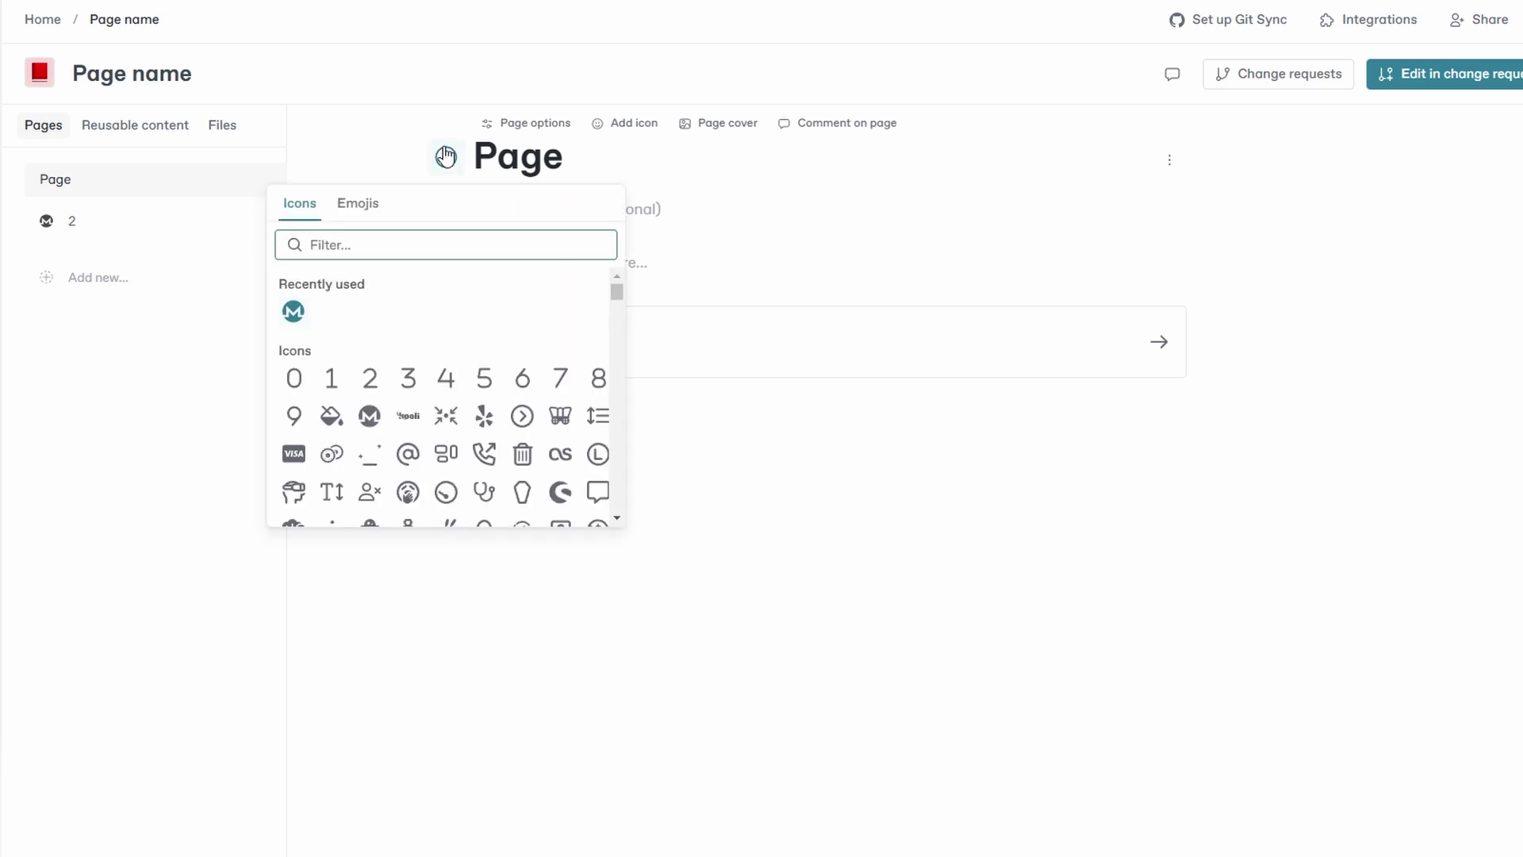
click(333, 378)
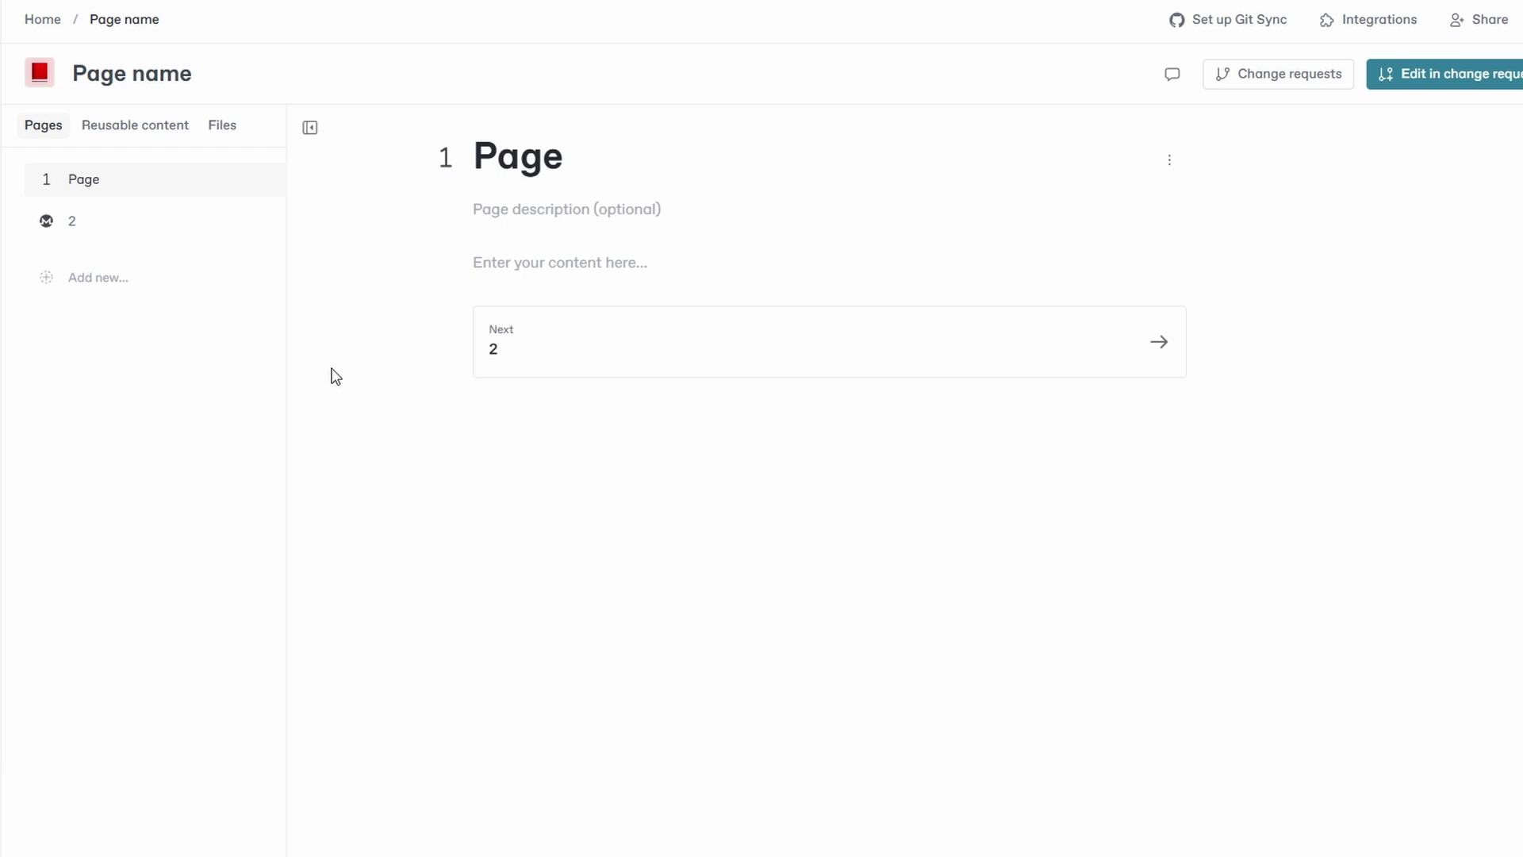
click(226, 131)
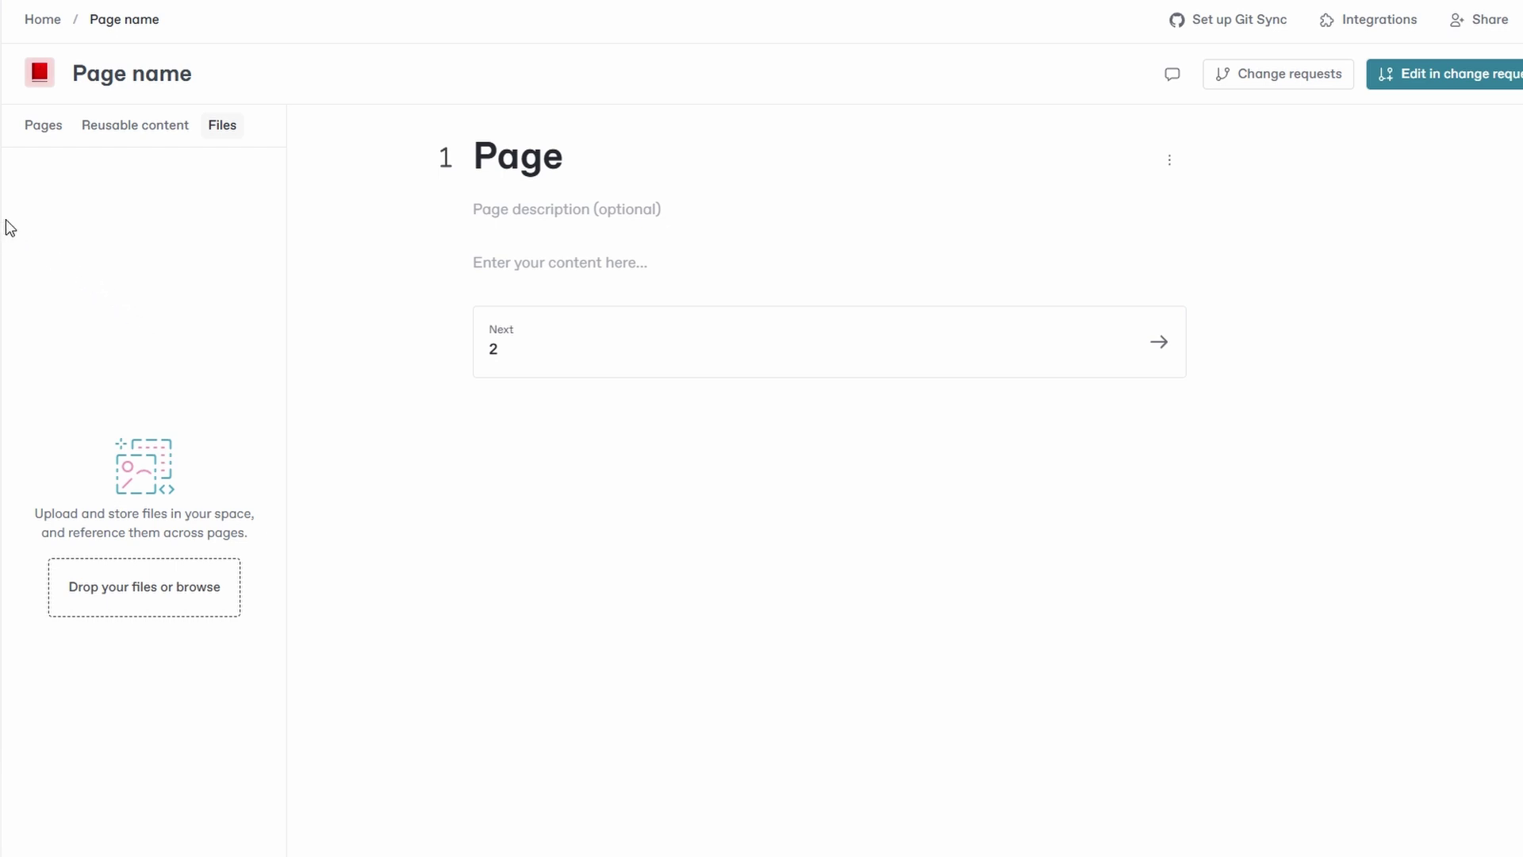
Open the Untitled space from the Spaces list in the sidebar.
click(63, 360)
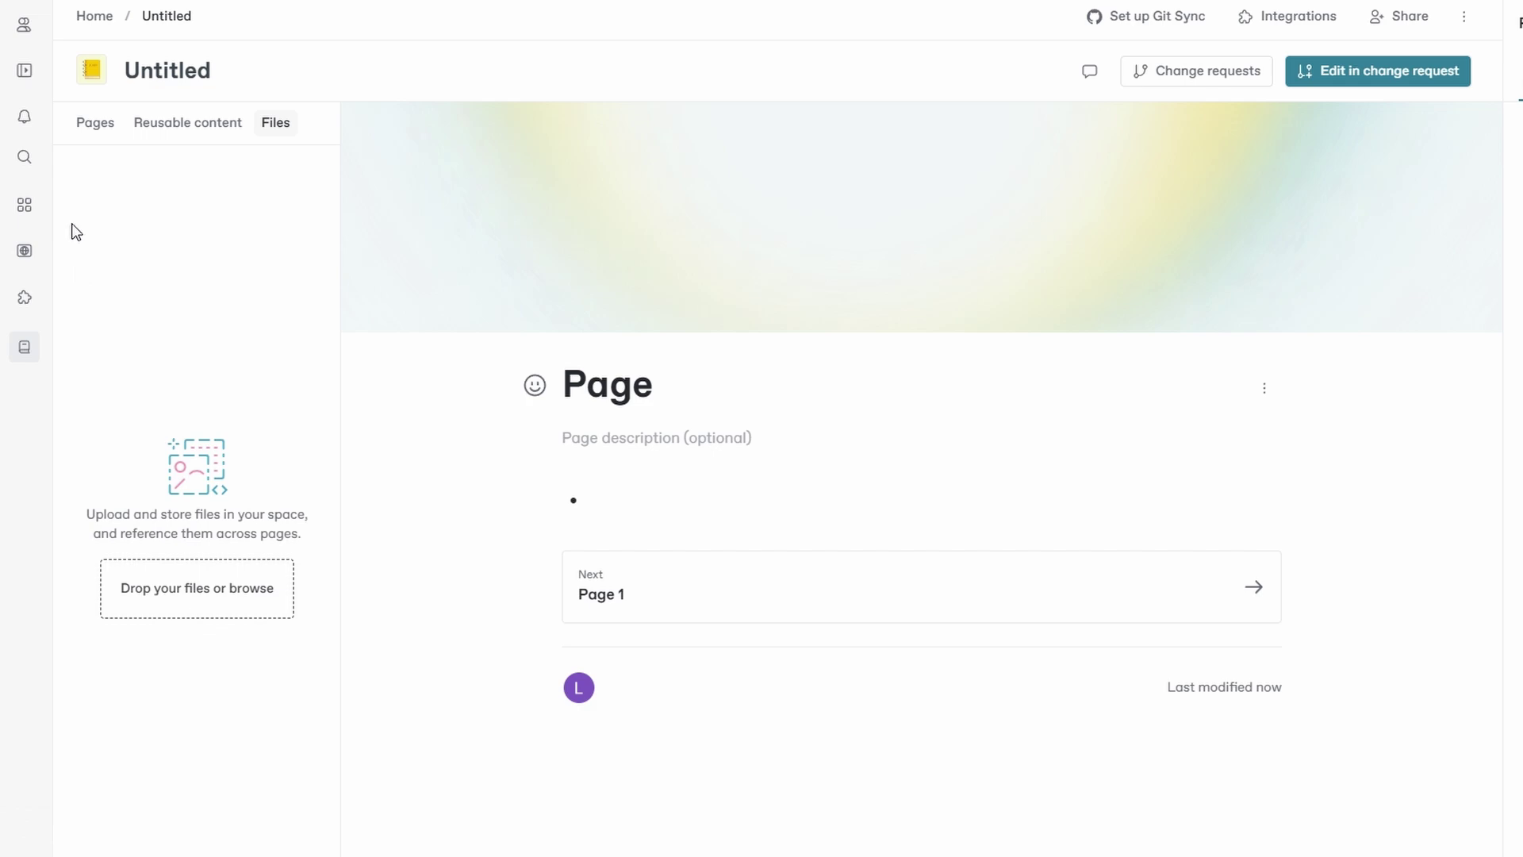
Scroll the Integrations directory past Collaboration, Git Sync and Marketing down to the Other category with Arcade and Figma.
click(198, 199)
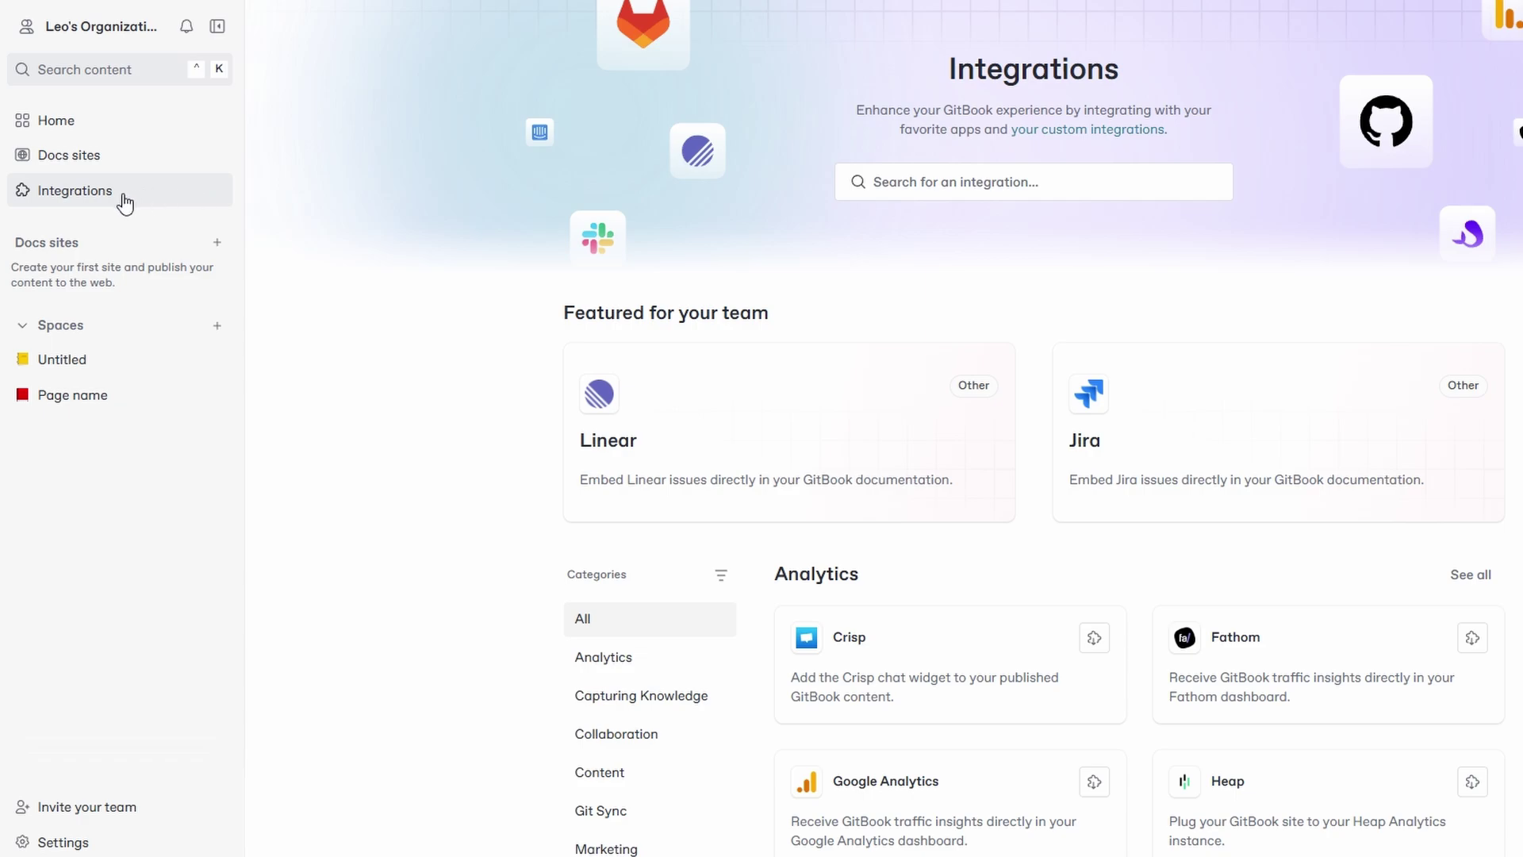
scroll(385, 258, down, 5)
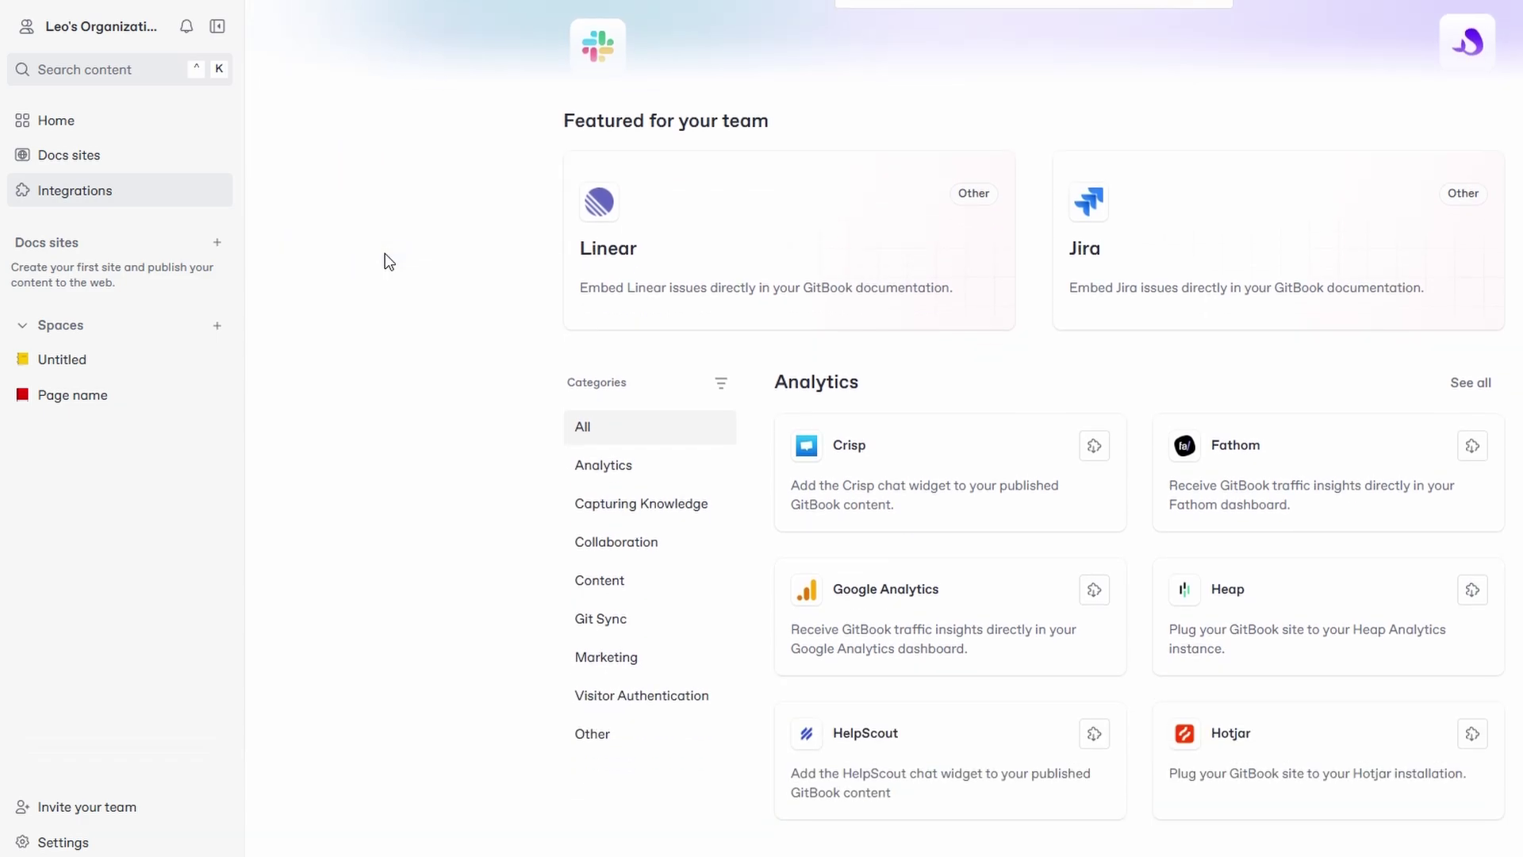
scroll(1001, 296, down, 1)
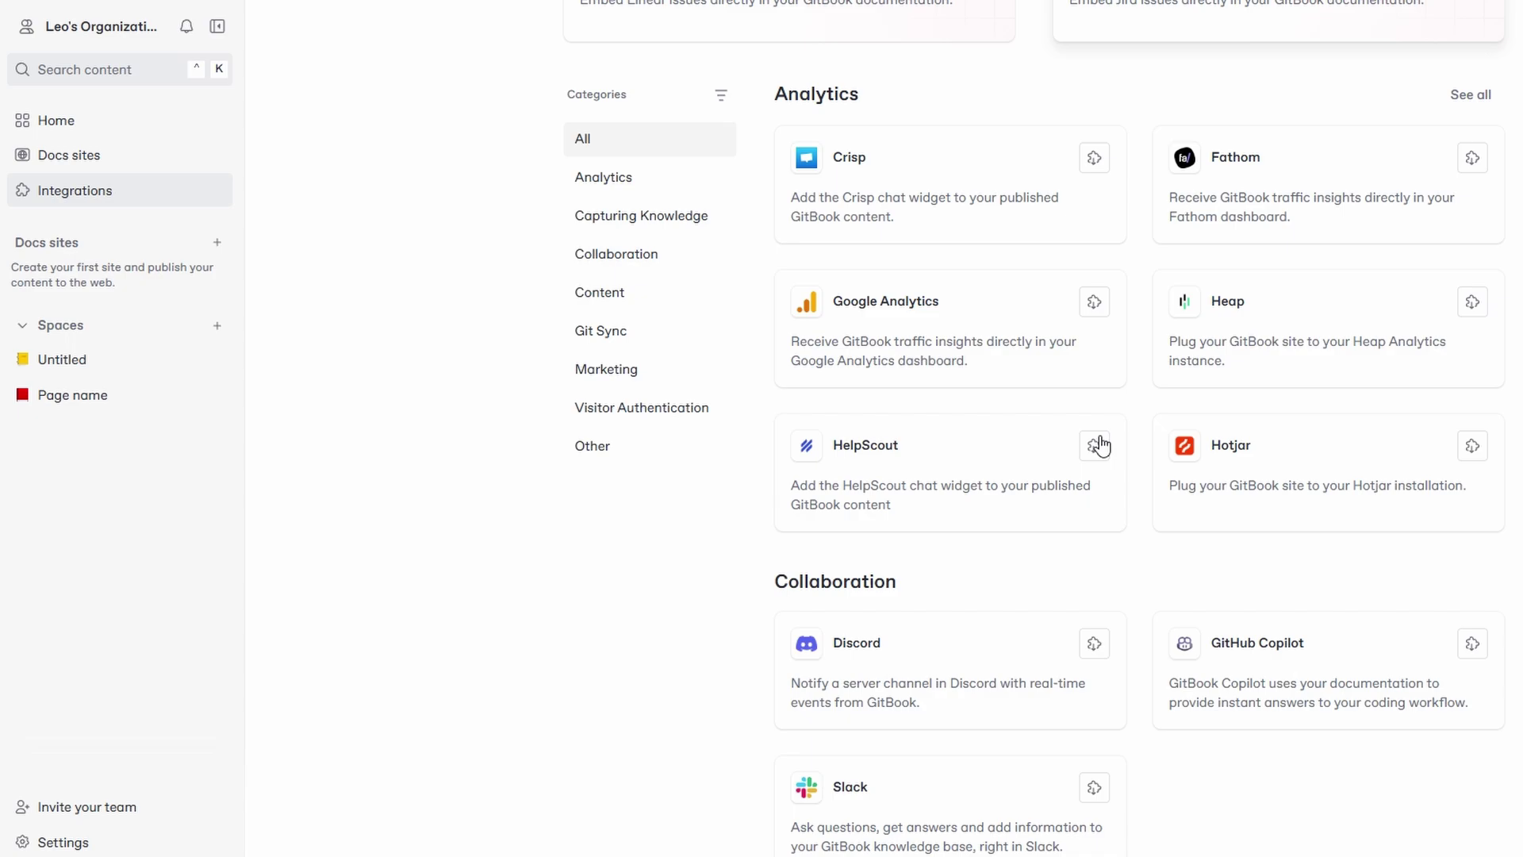
scroll(1100, 447, down, 1)
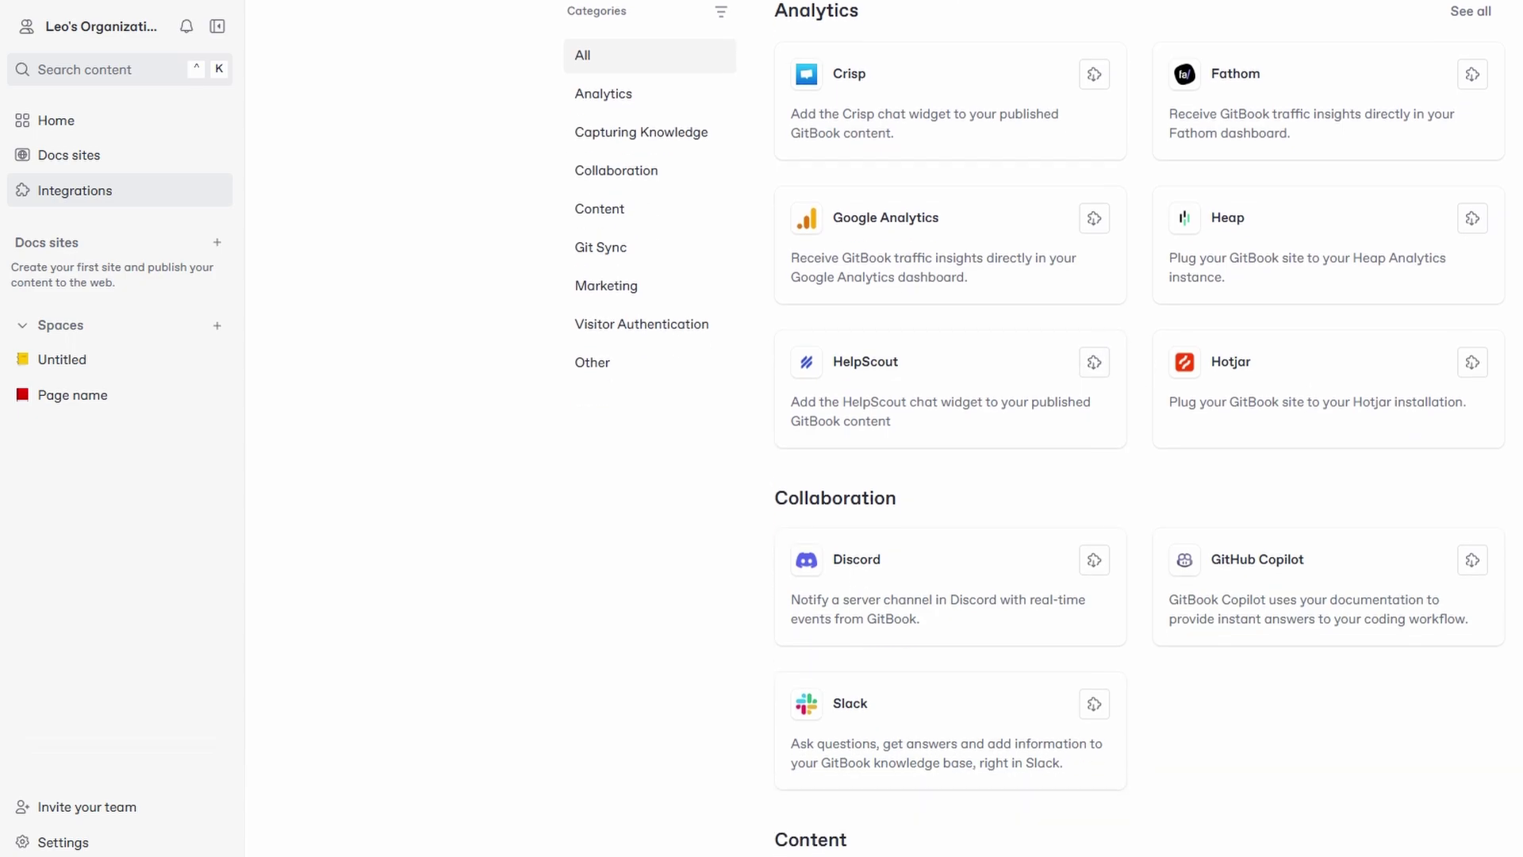
scroll(1035, 421, down, 1)
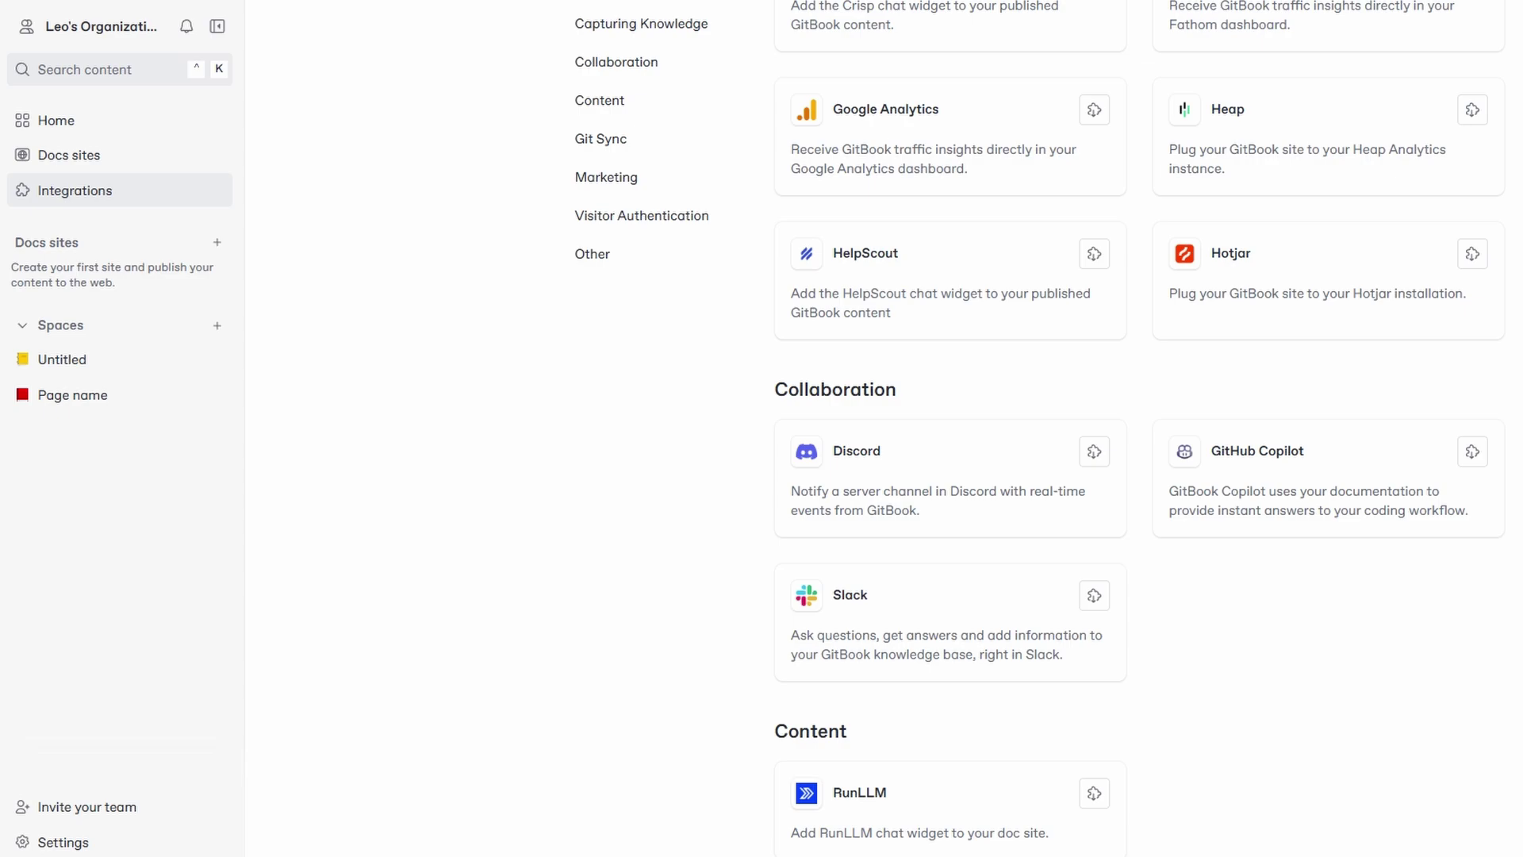
scroll(1138, 429, down, 8)
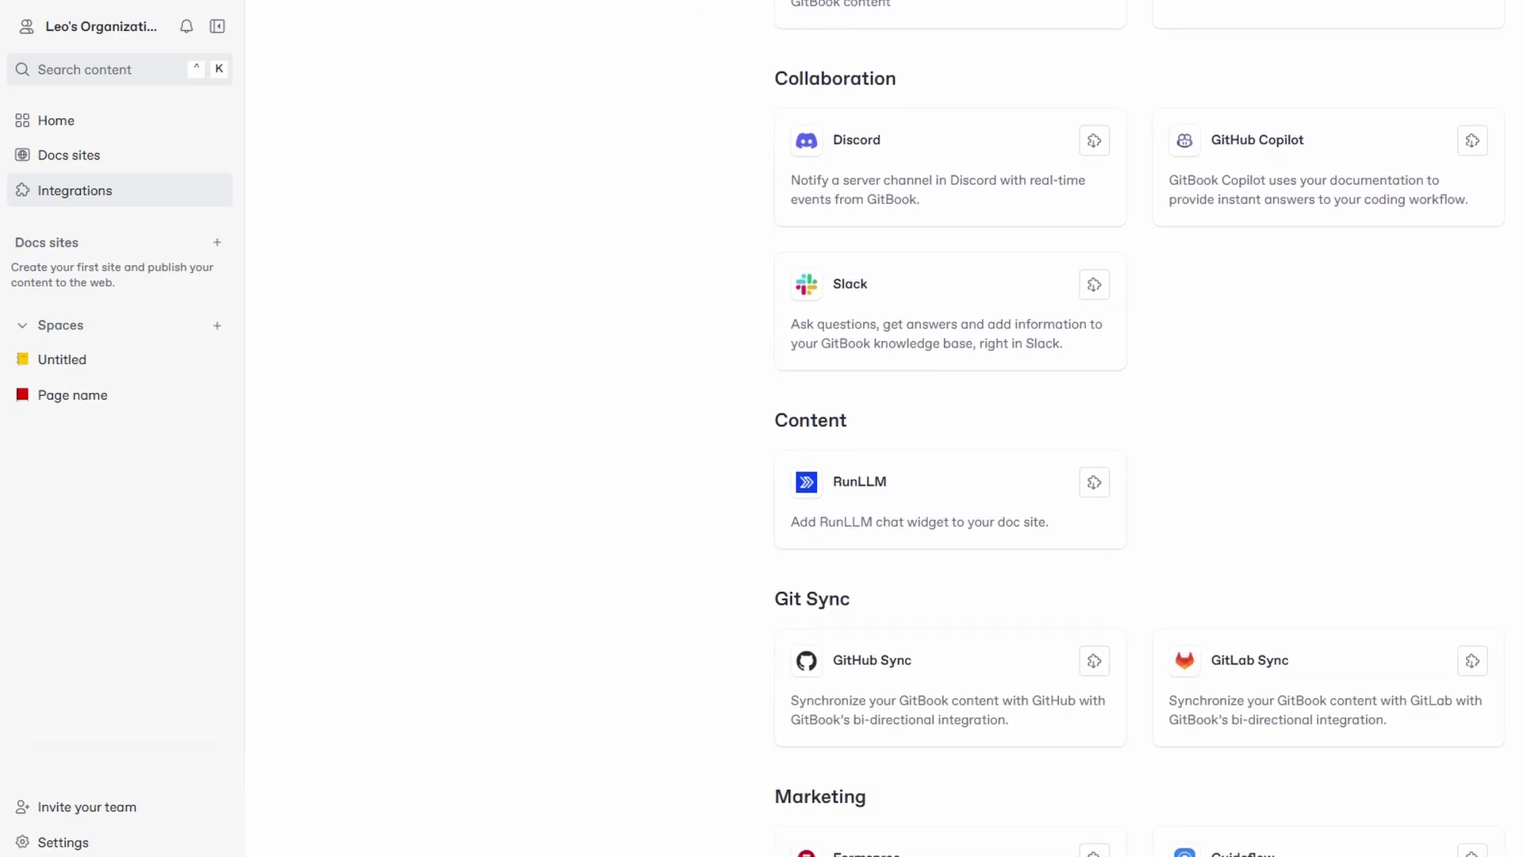
scroll(1140, 428, down, 1)
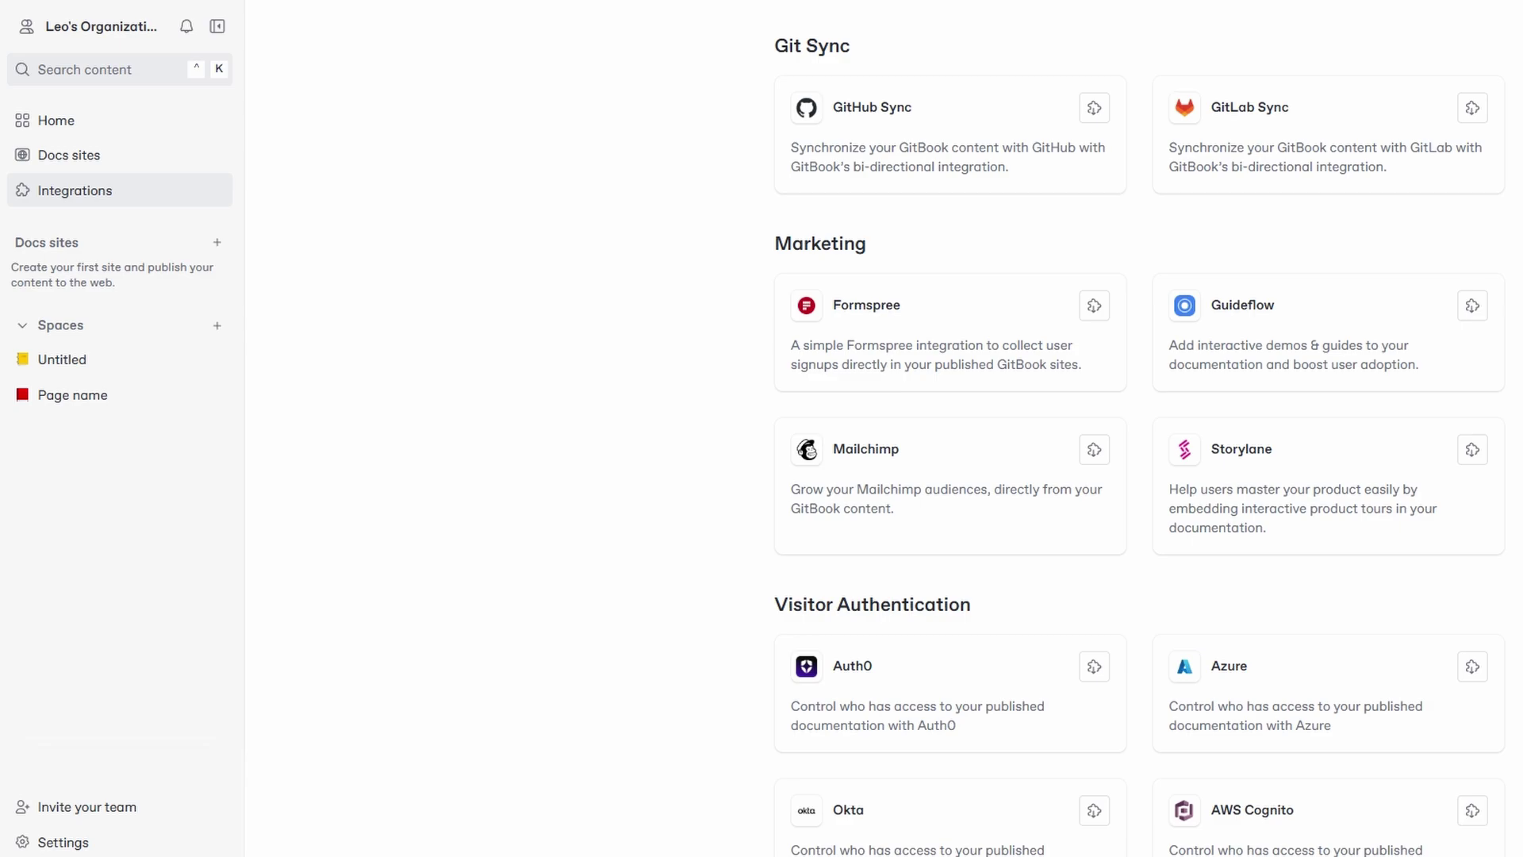
scroll(1217, 249, down, 2)
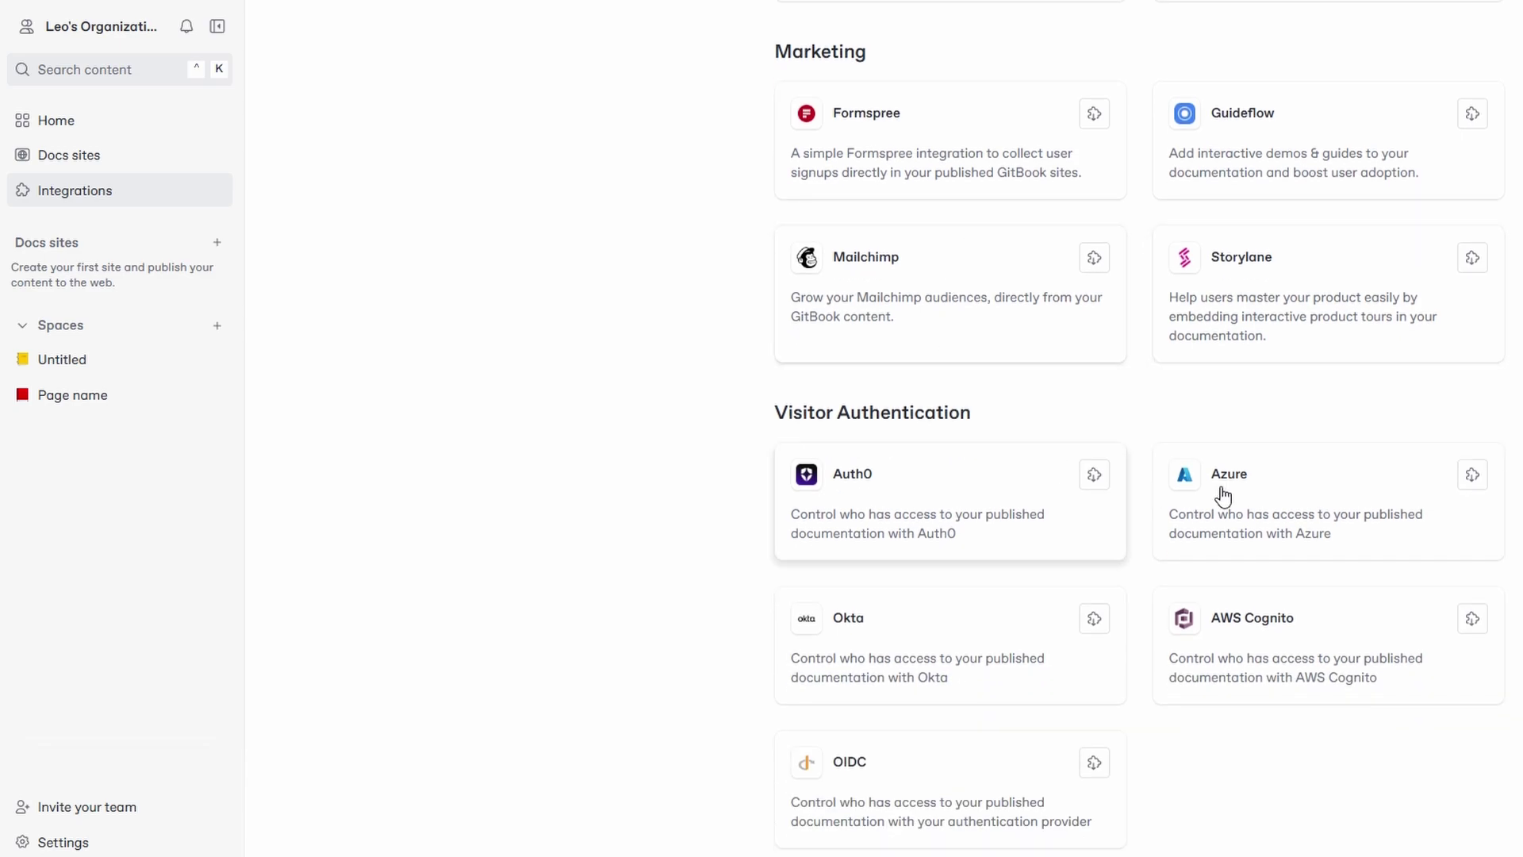
scroll(1294, 556, down, 4)
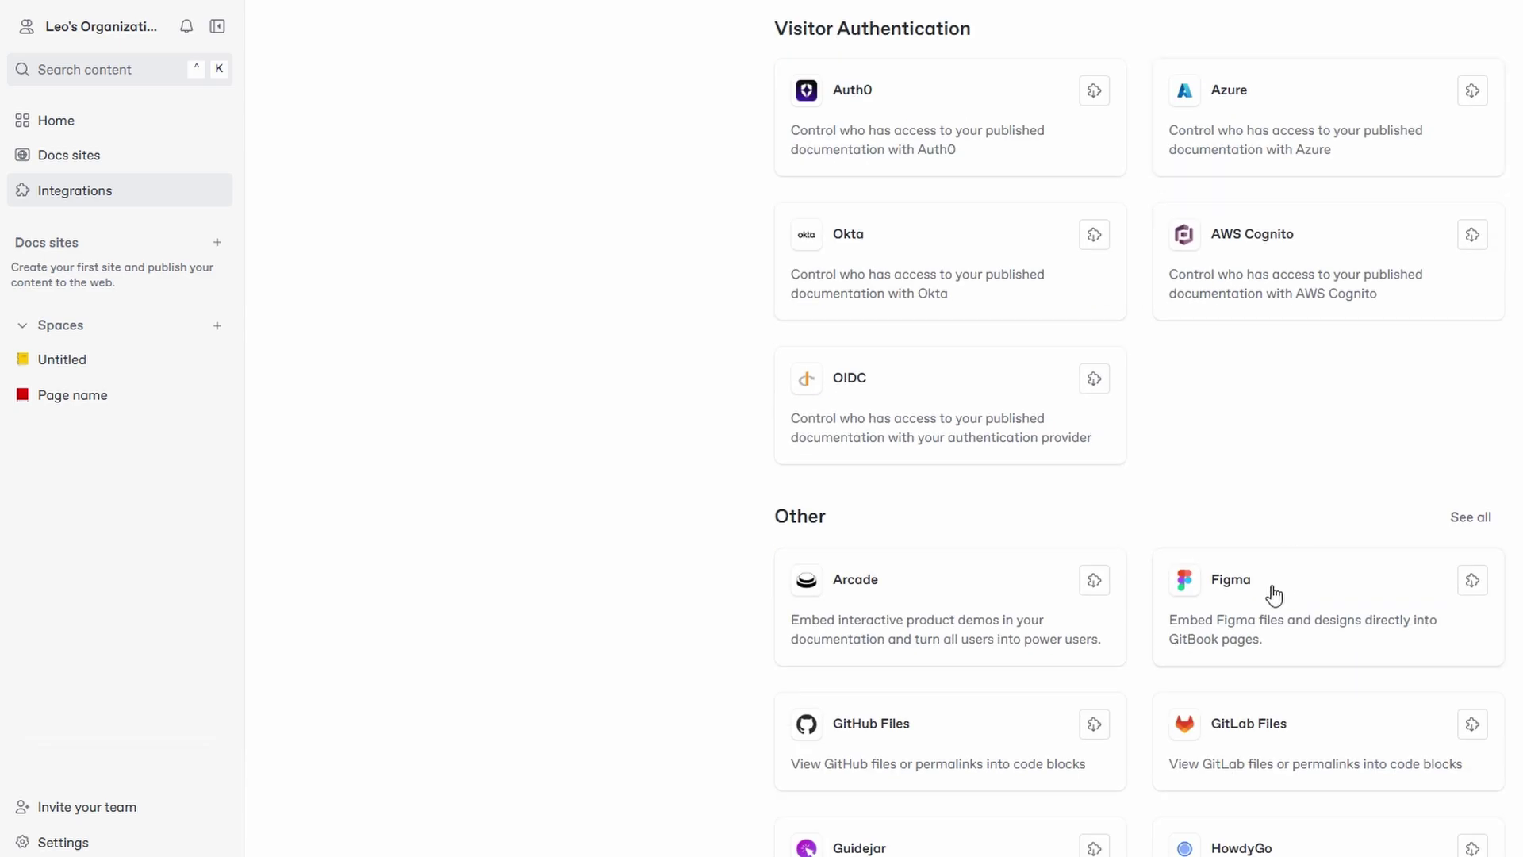
Install the Figma integration with the 'Install on every space' option.
click(1261, 604)
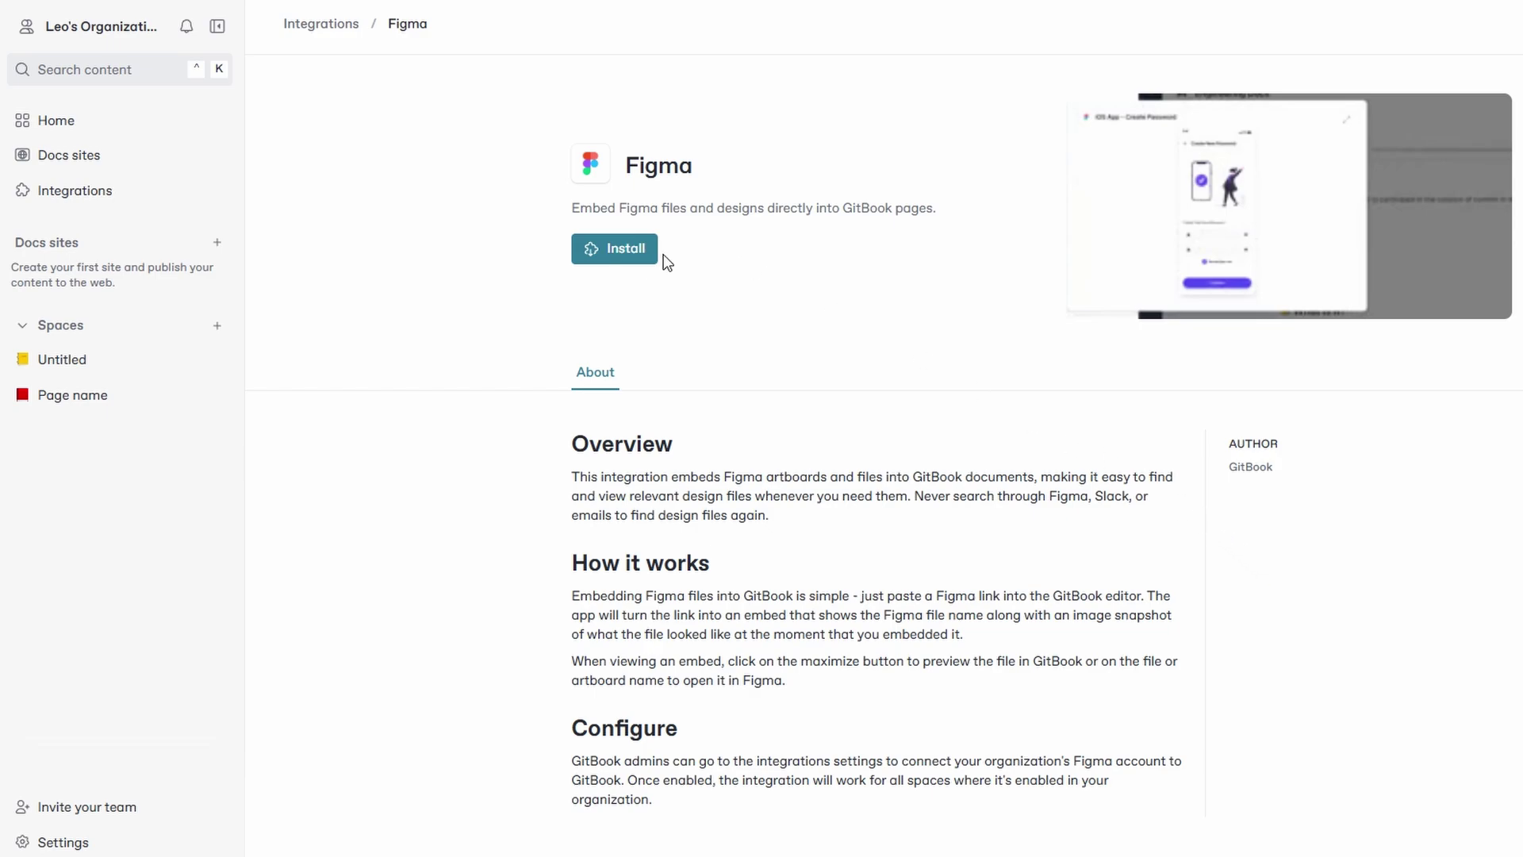
click(644, 252)
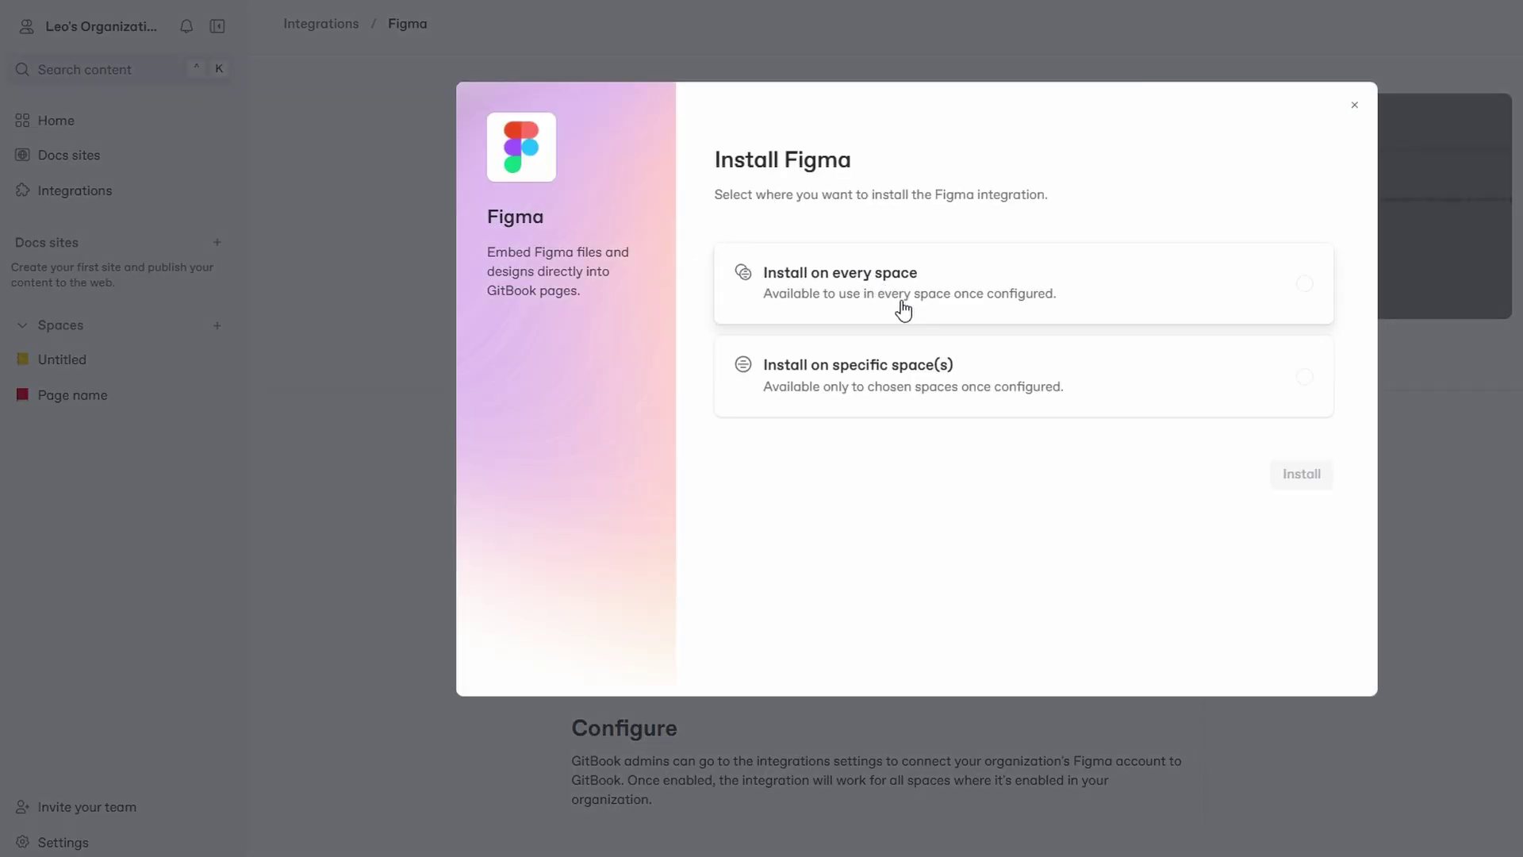
click(904, 309)
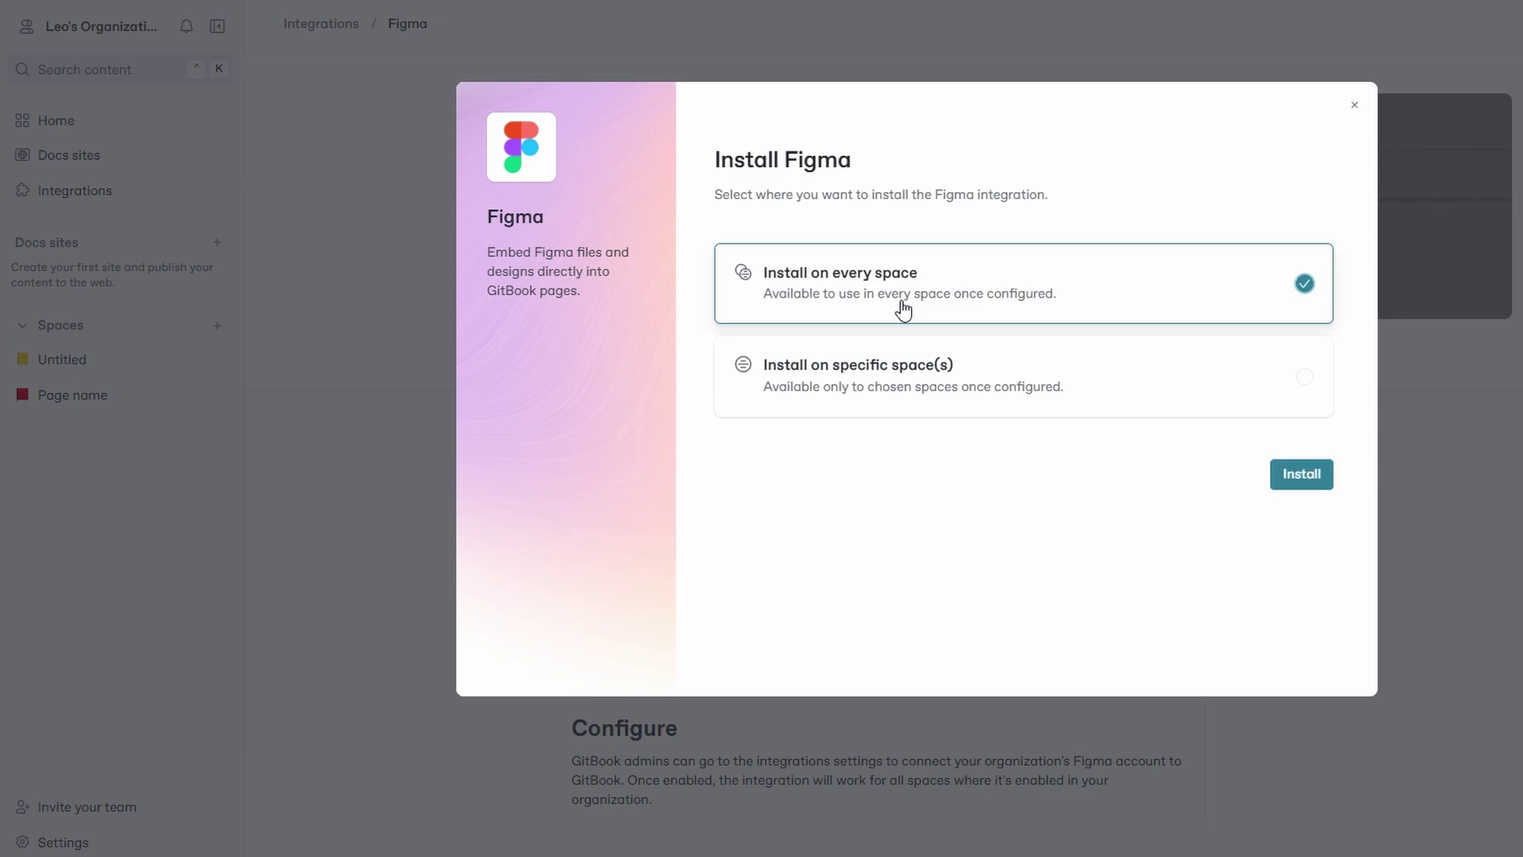
click(1291, 478)
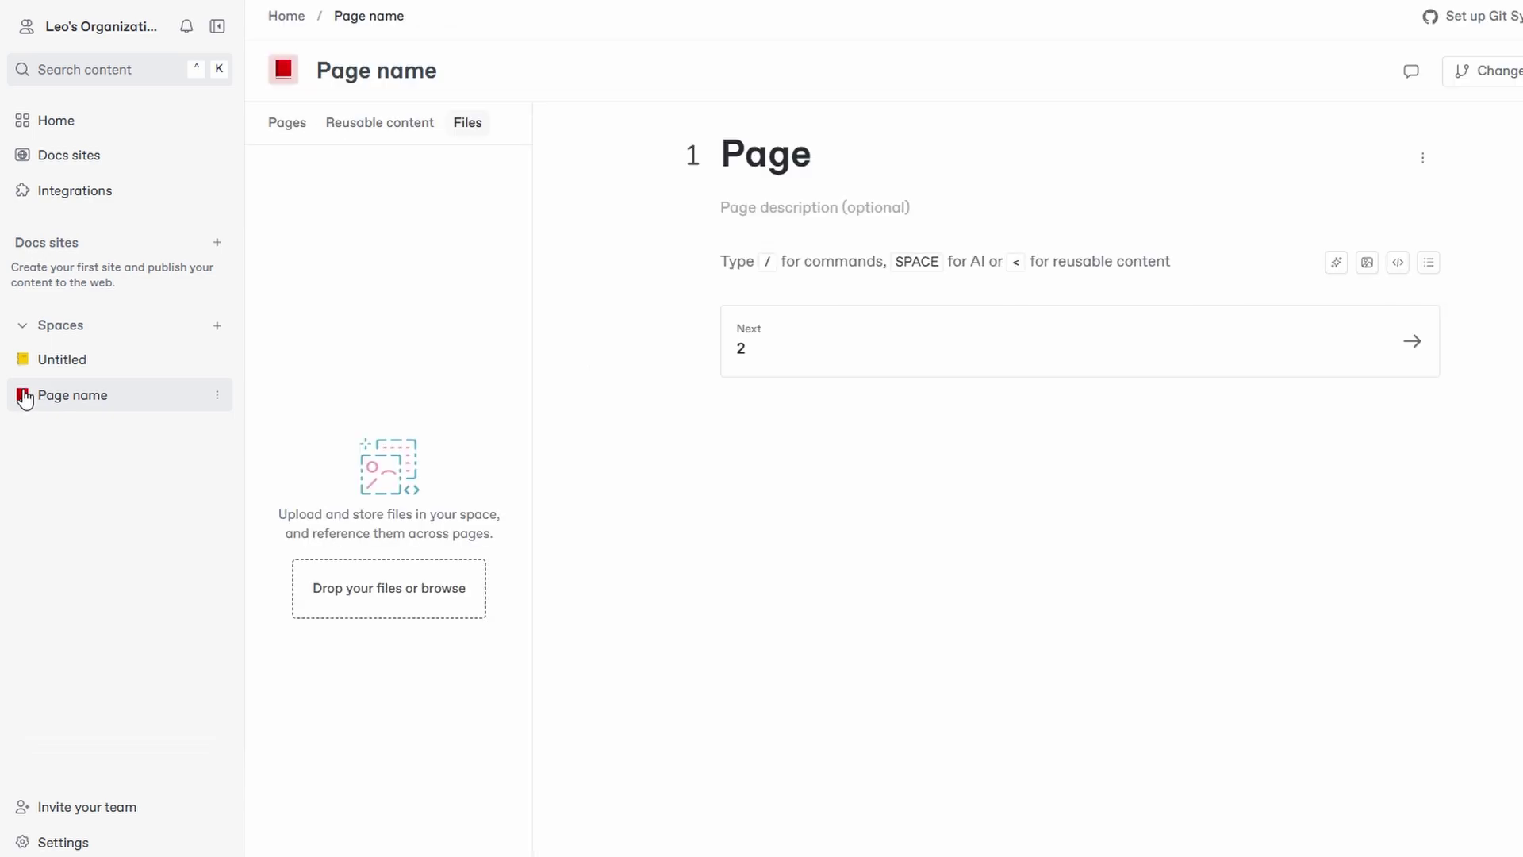
drag(26, 399, 49, 360)
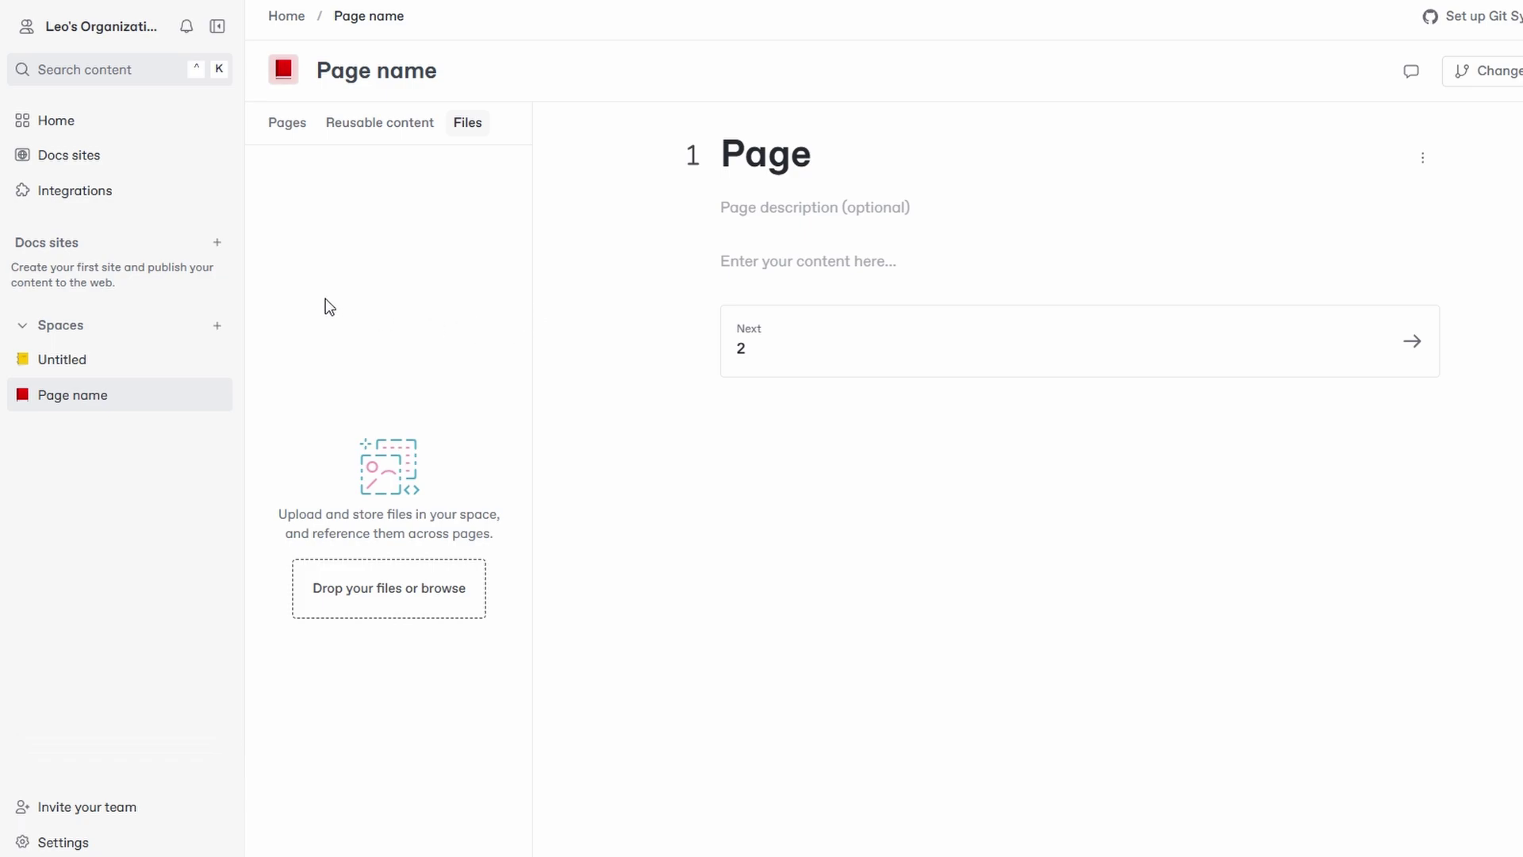
From the home page, open the invite-teammates dialog and review the invitee roles, keeping Editor.
click(79, 205)
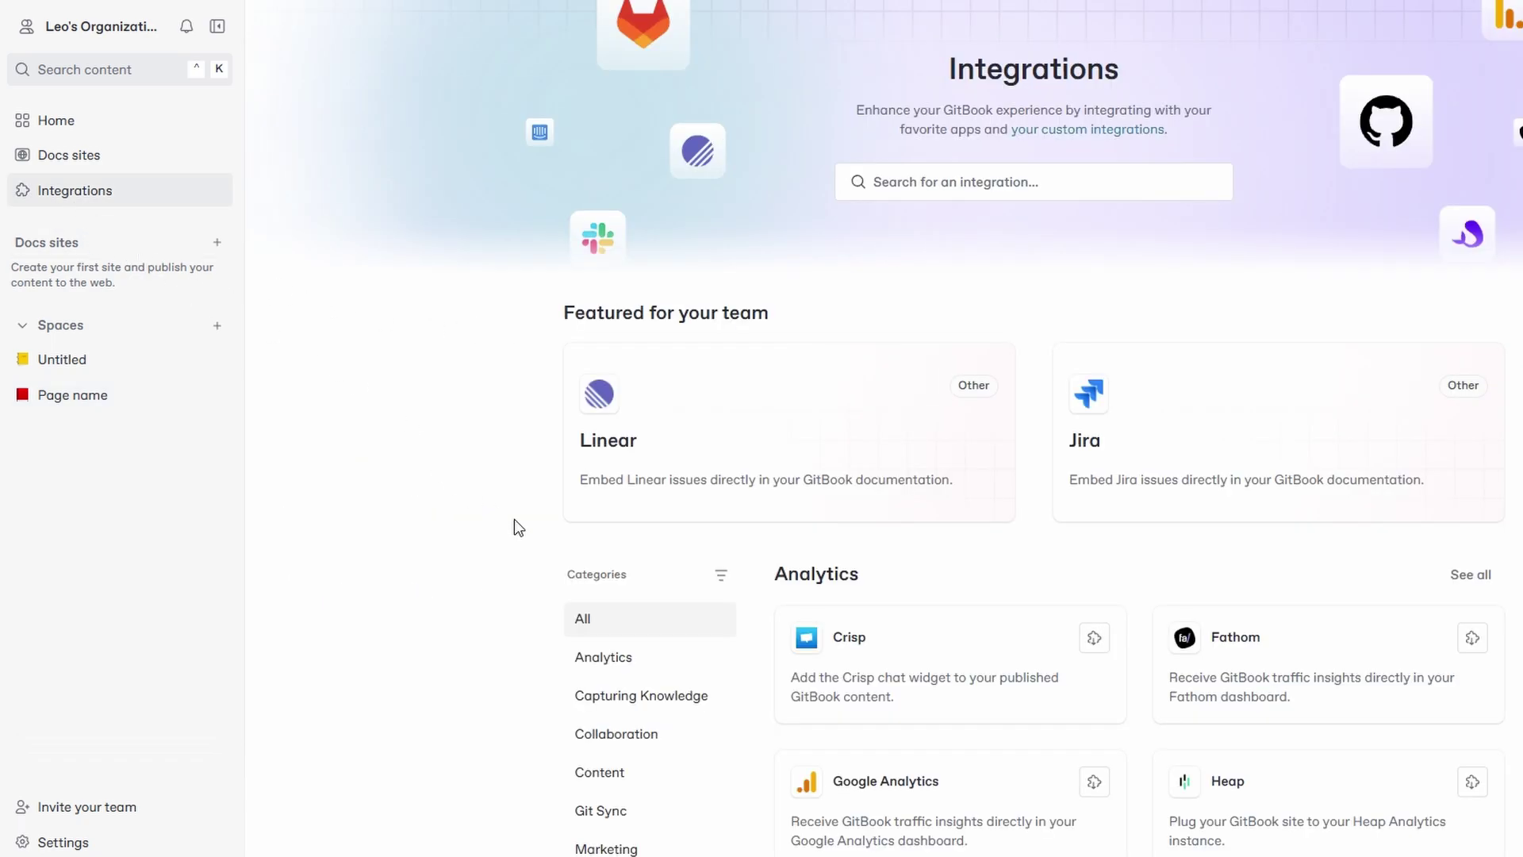
scroll(967, 627, down, 3)
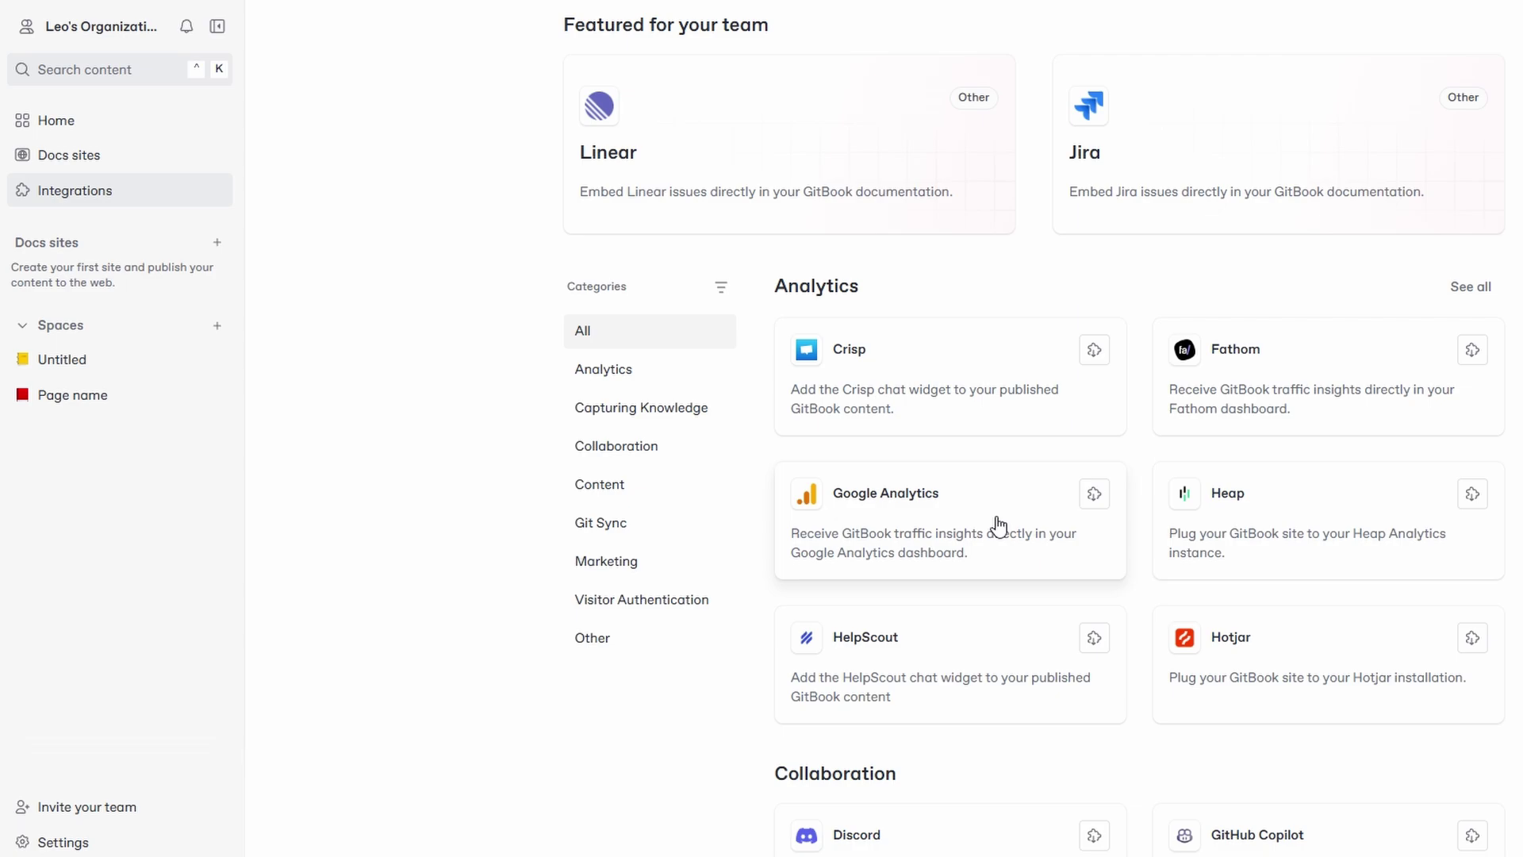
scroll(999, 526, up, 3)
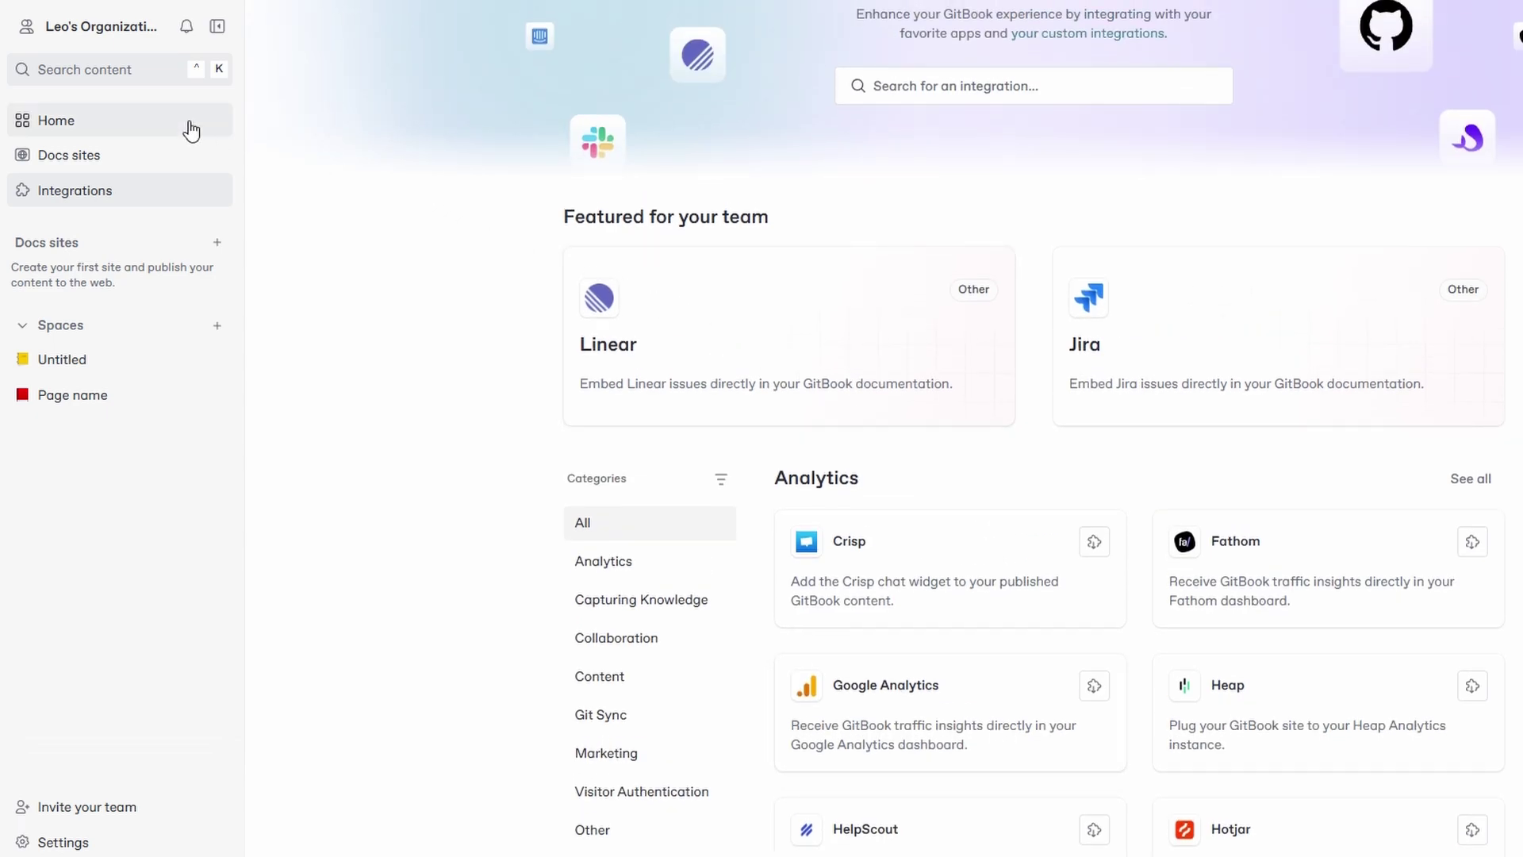
click(68, 127)
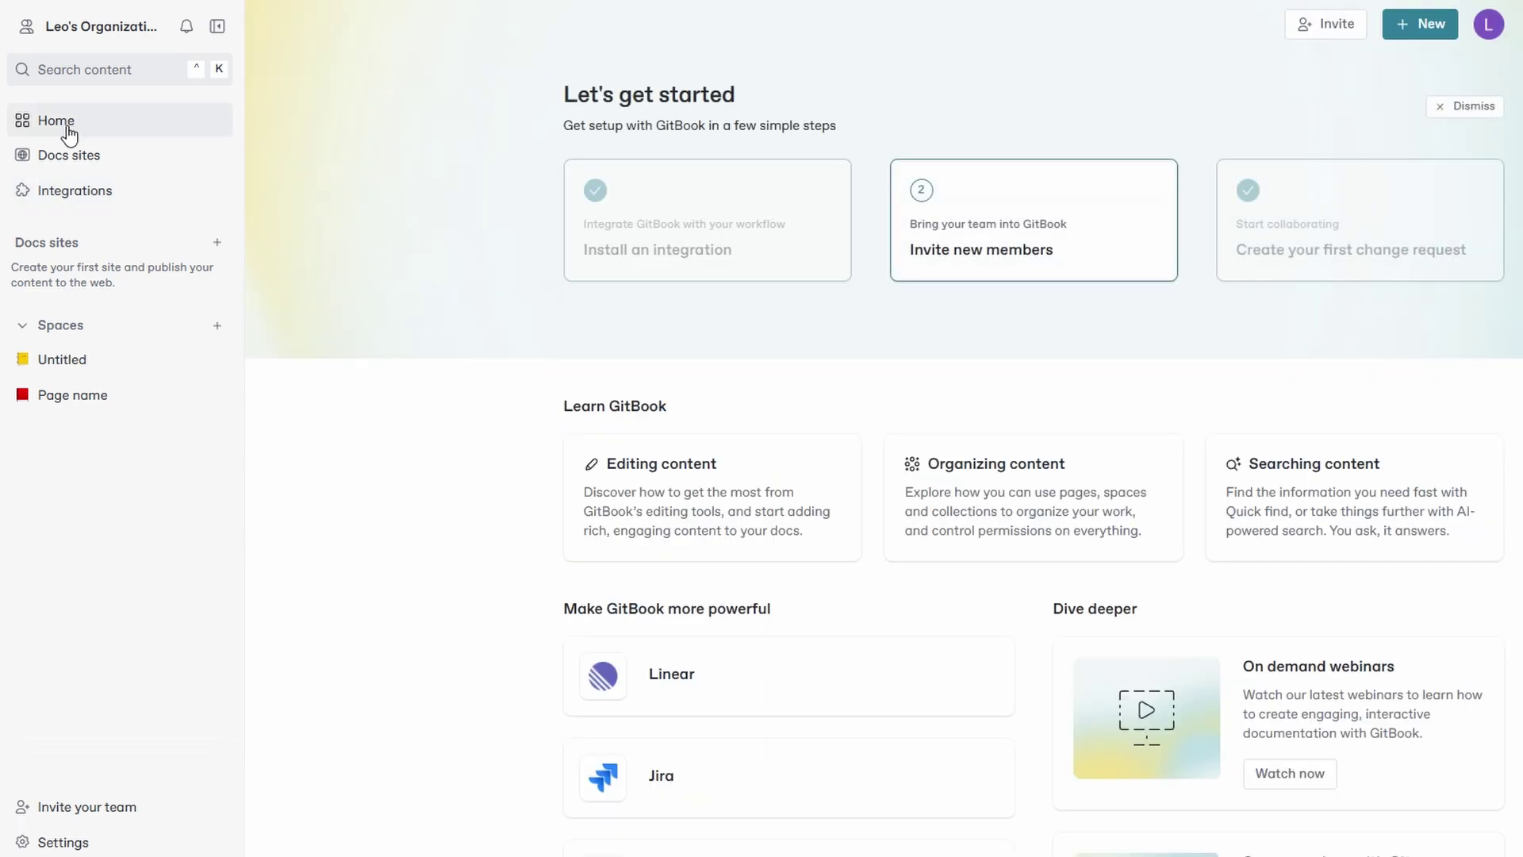
click(1071, 219)
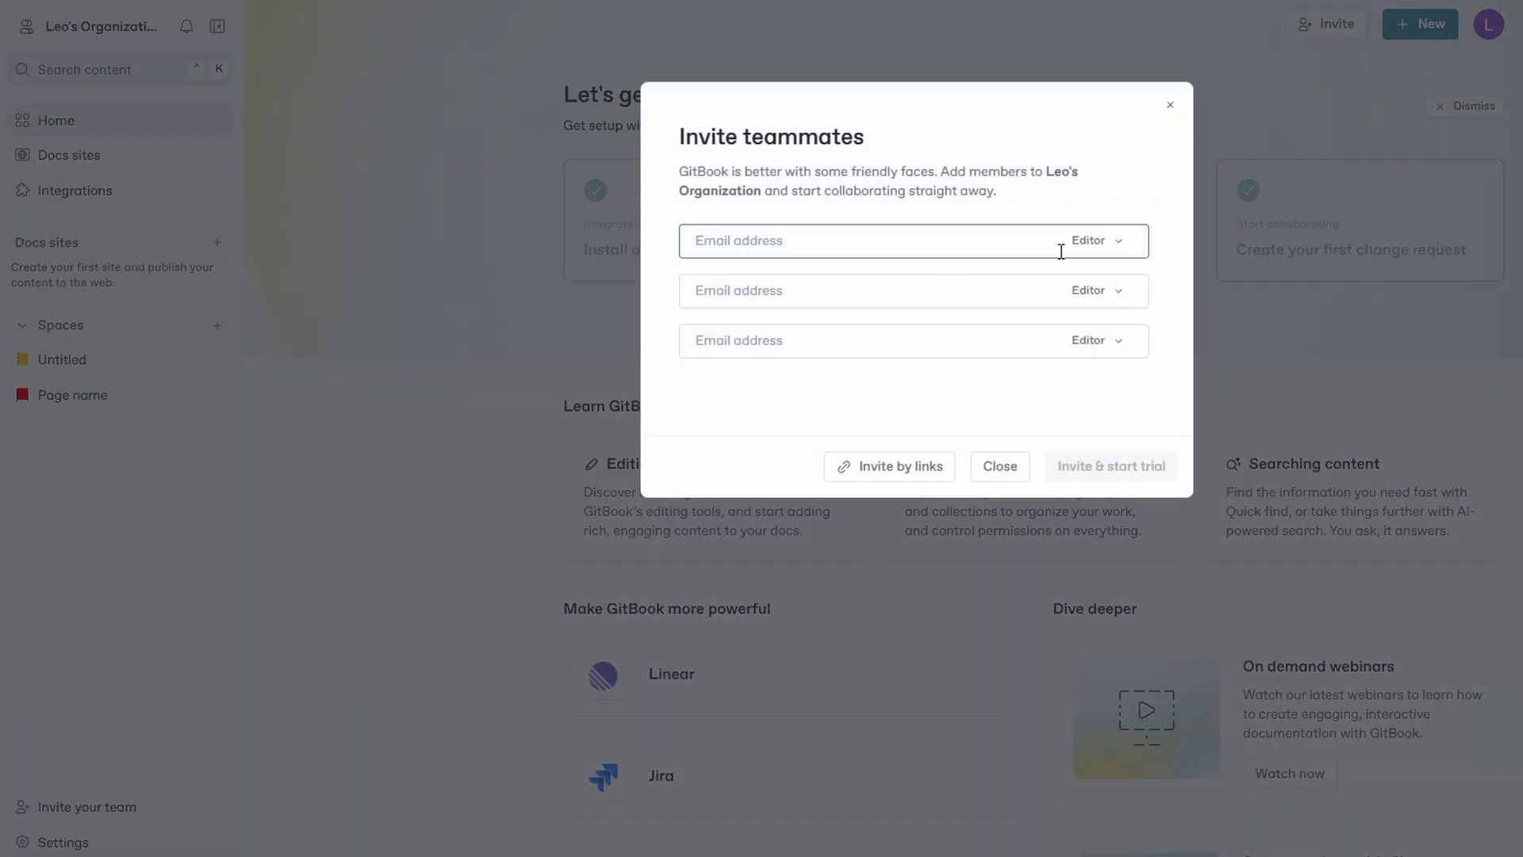
click(1120, 249)
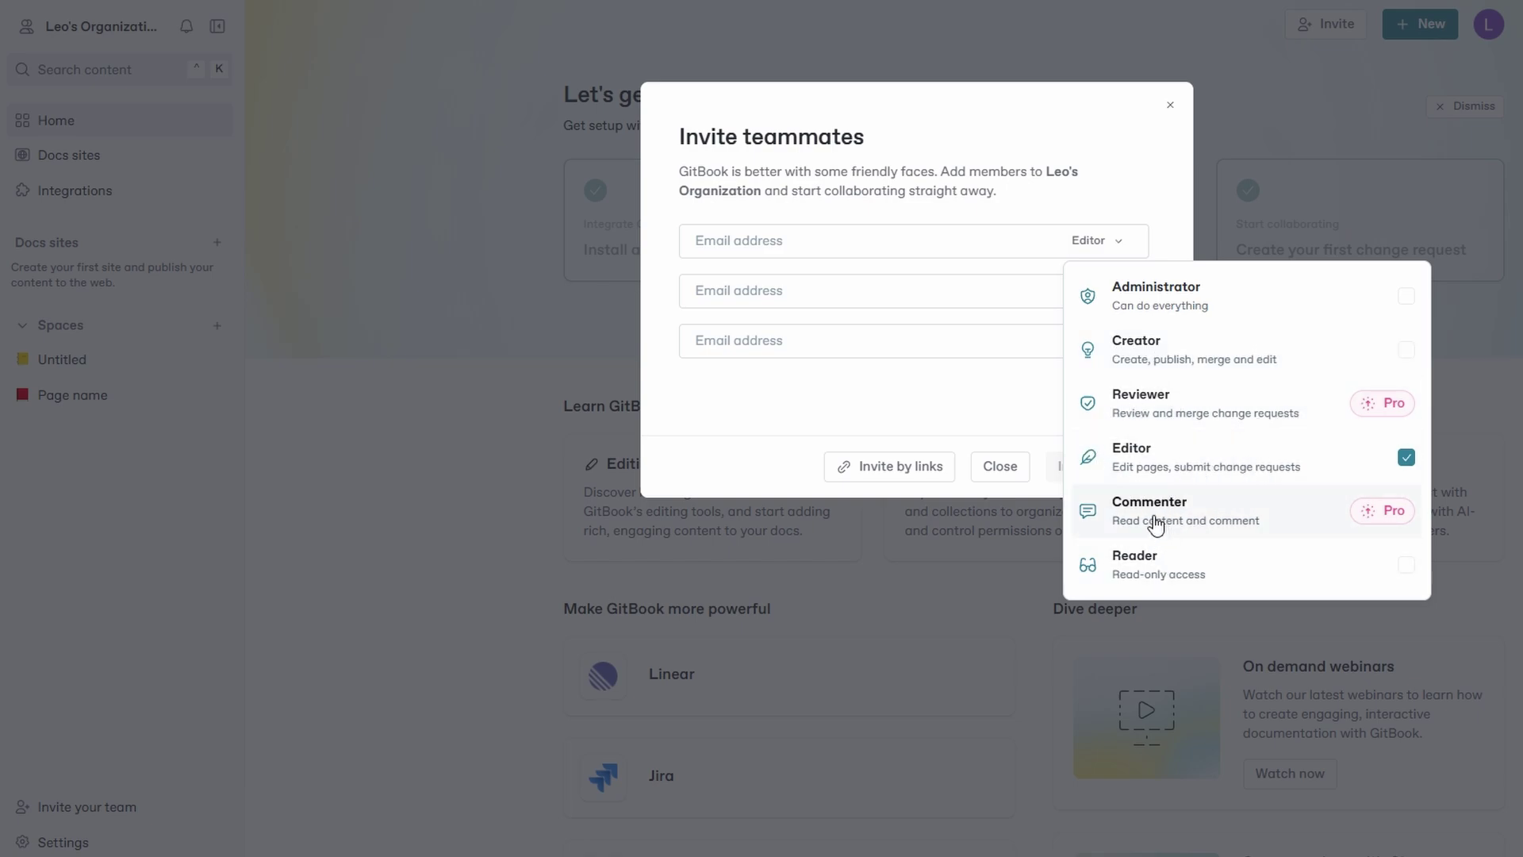
click(992, 418)
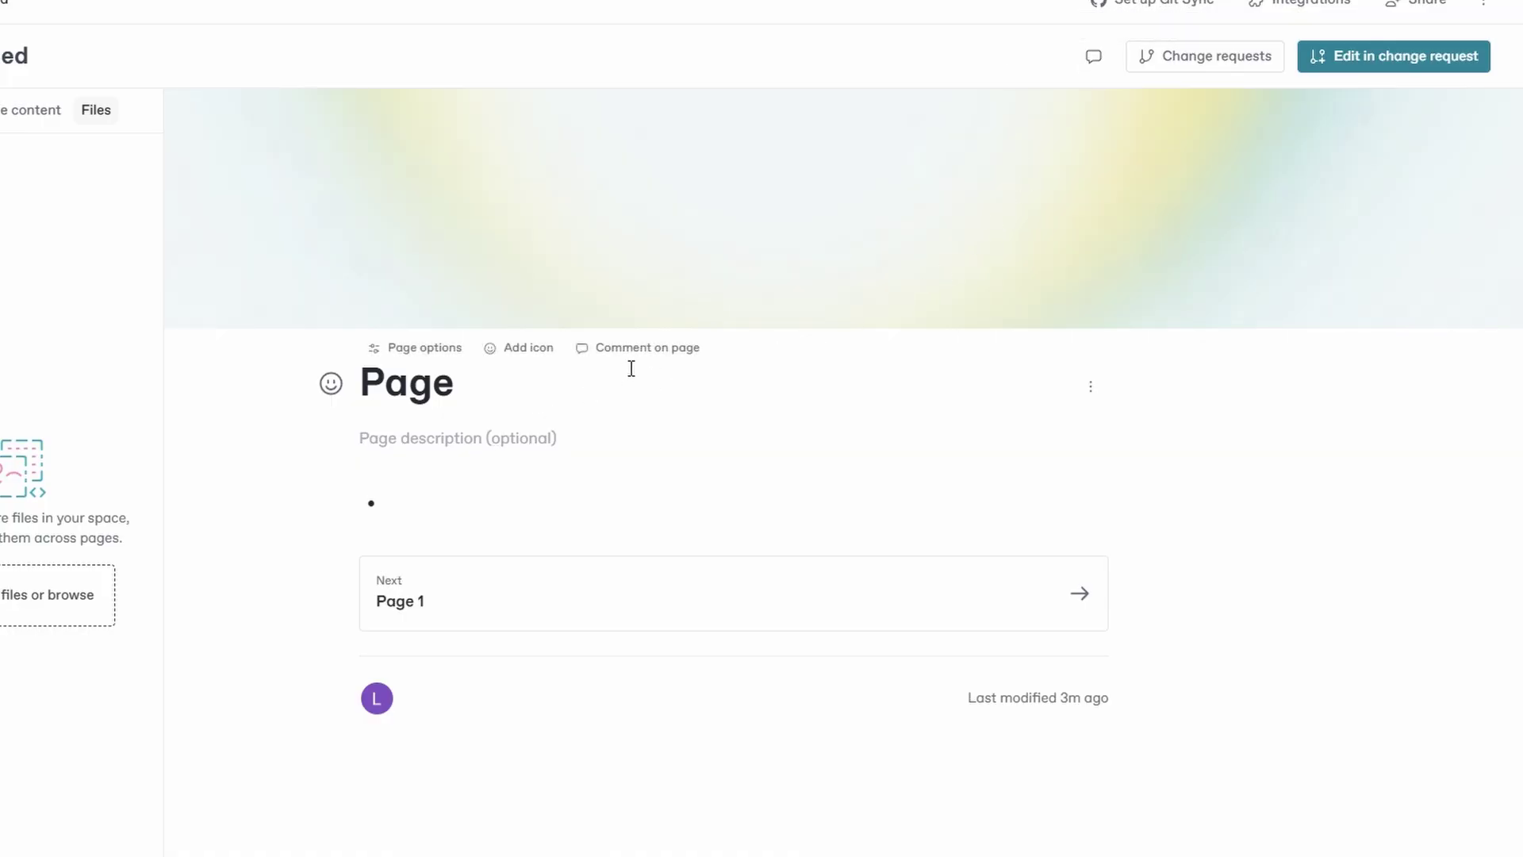
Return to the Home page and scroll to suggested integrations like Linear, Jira, GitHub Sync and Slack.
click(633, 352)
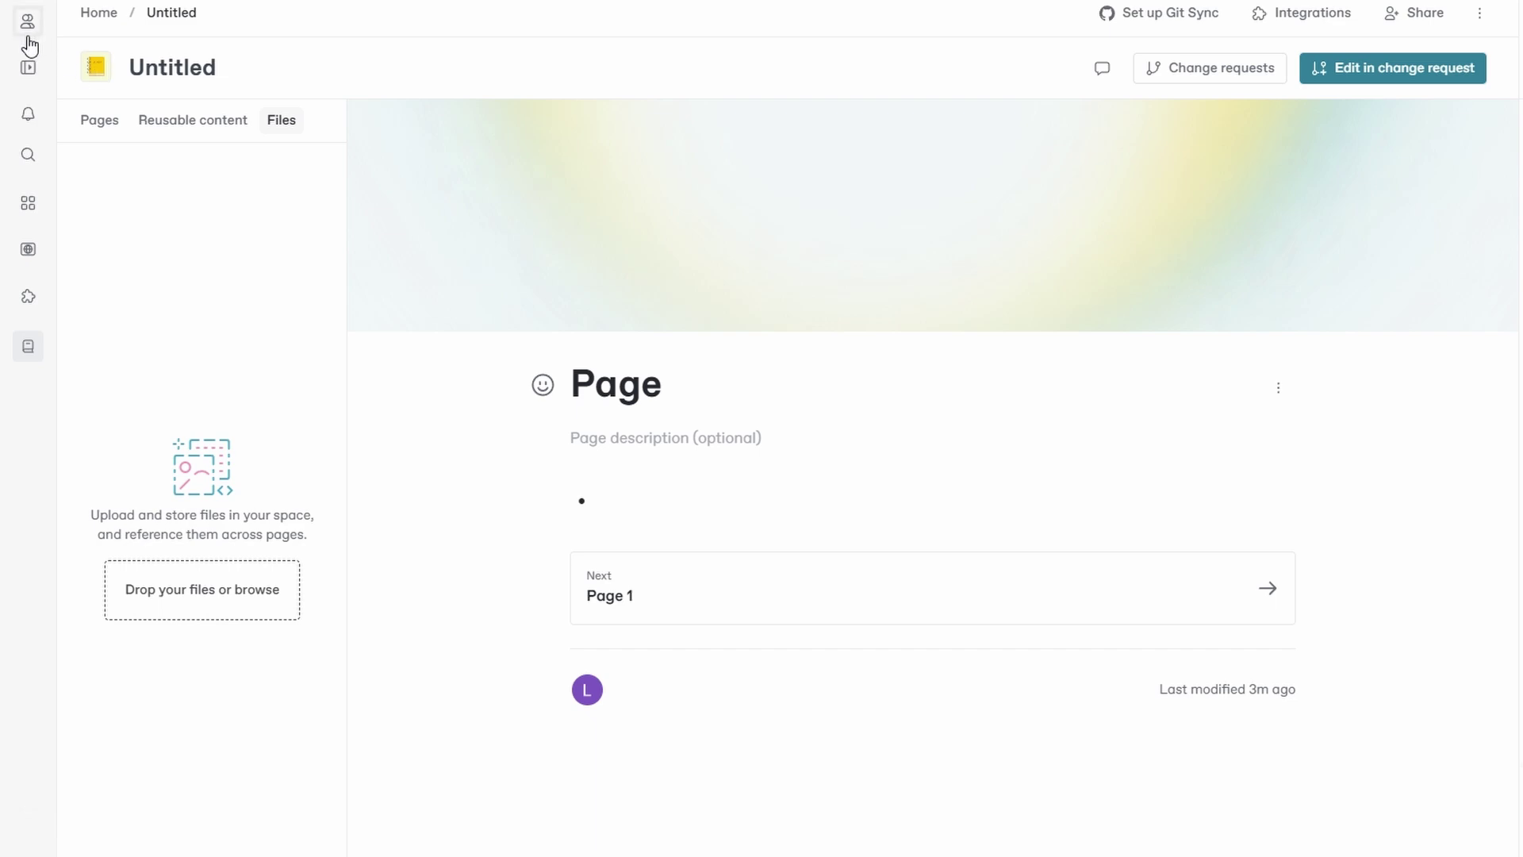
click(97, 15)
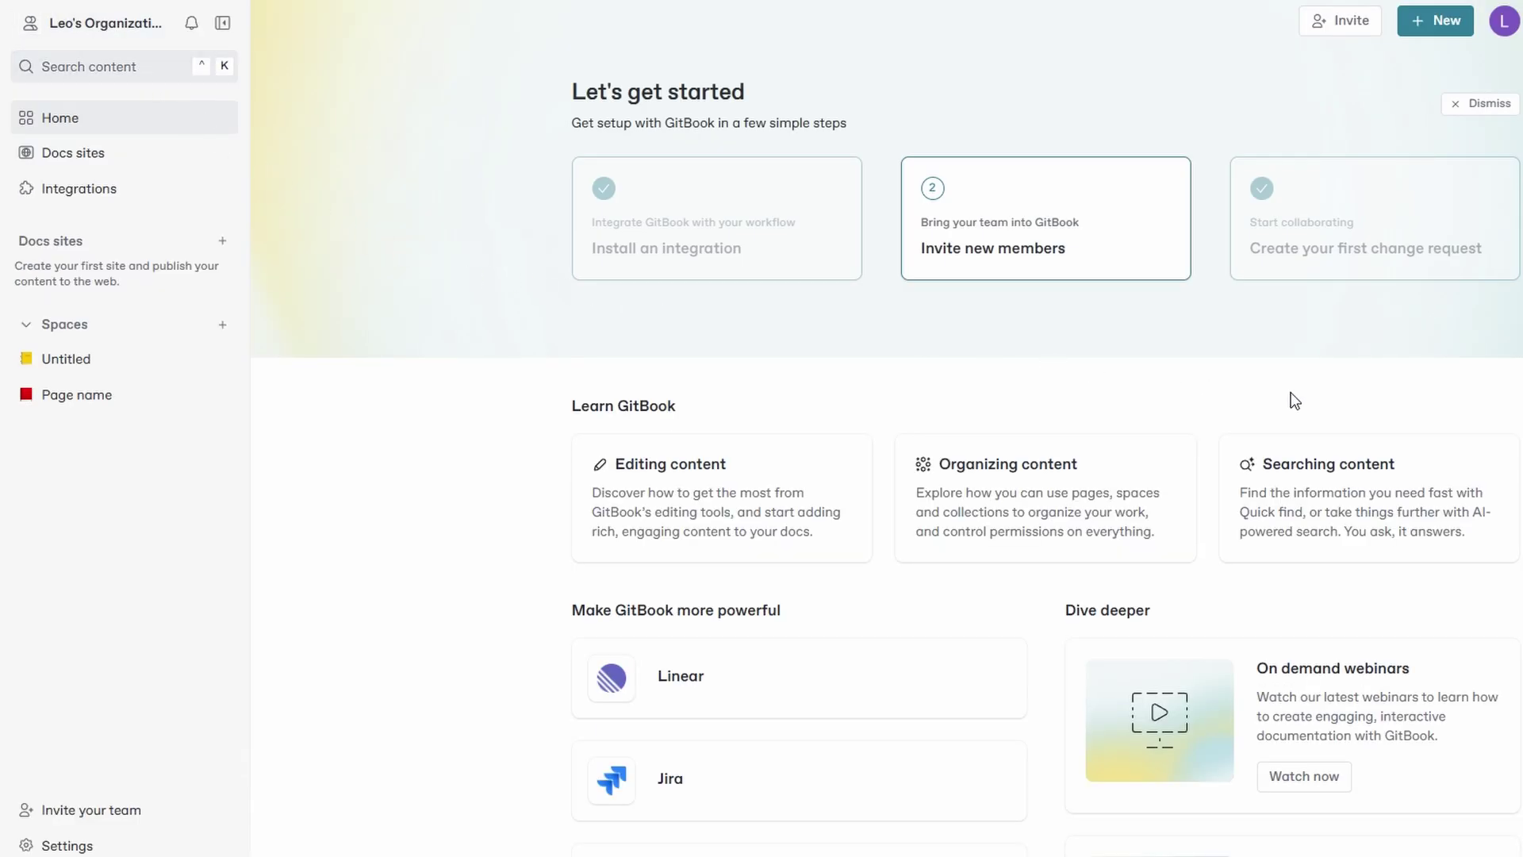
scroll(1519, 378, down, 3)
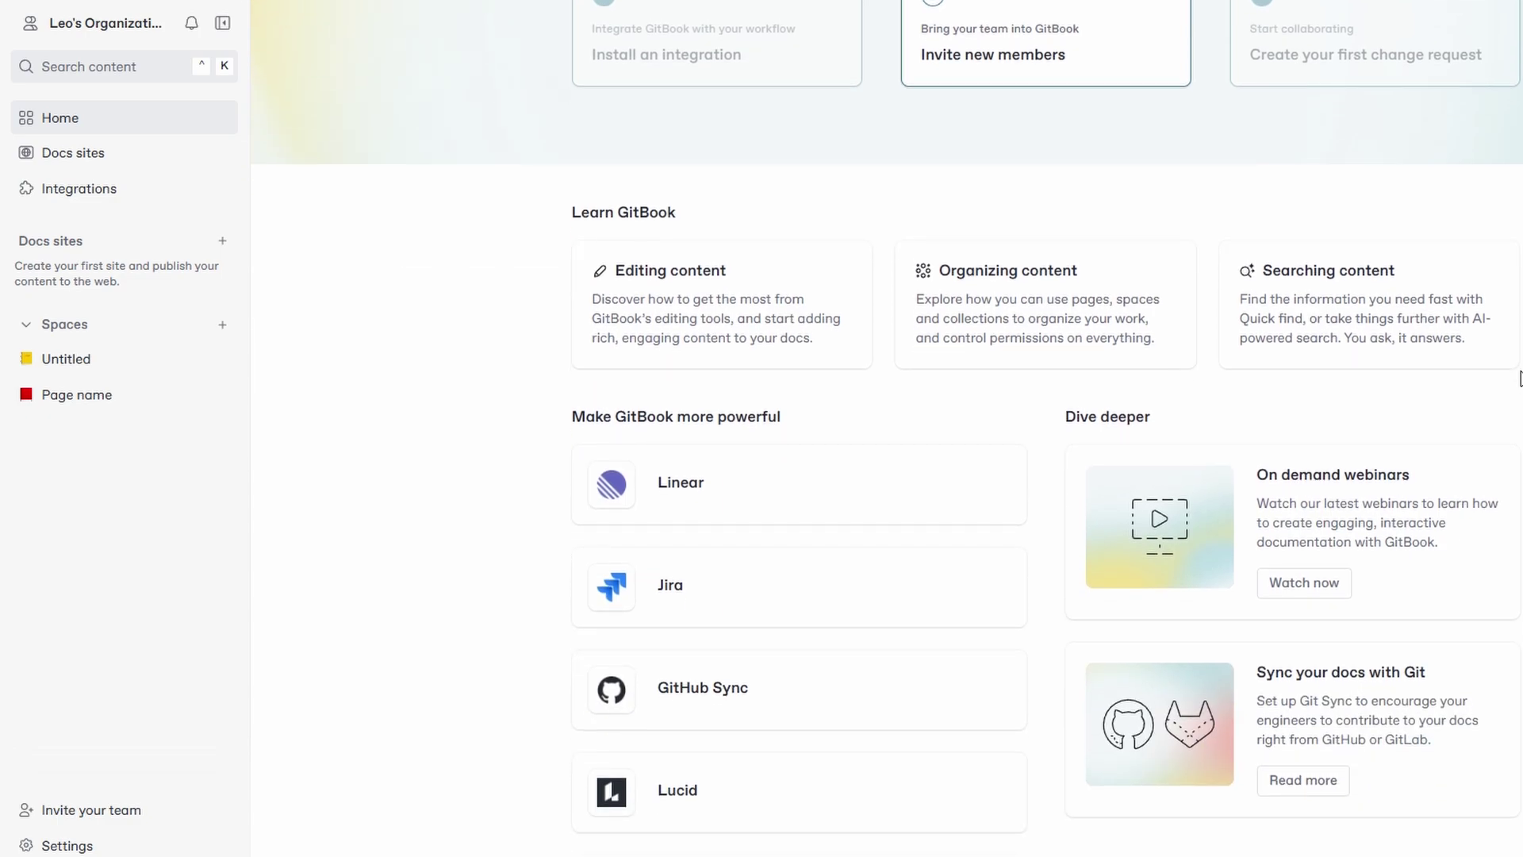
scroll(1519, 378, down, 2)
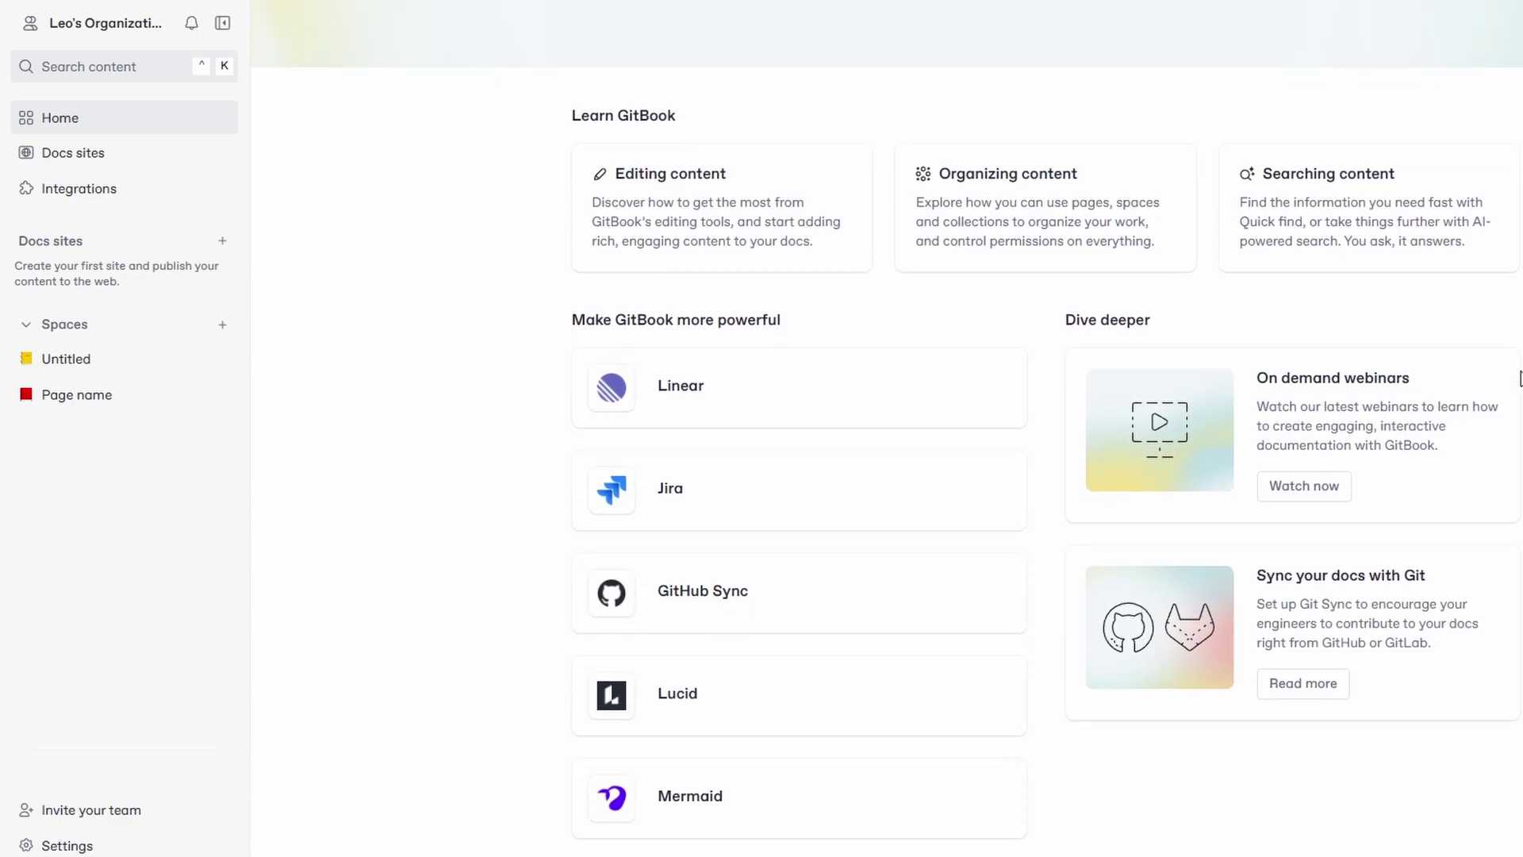
scroll(1518, 379, down, 2)
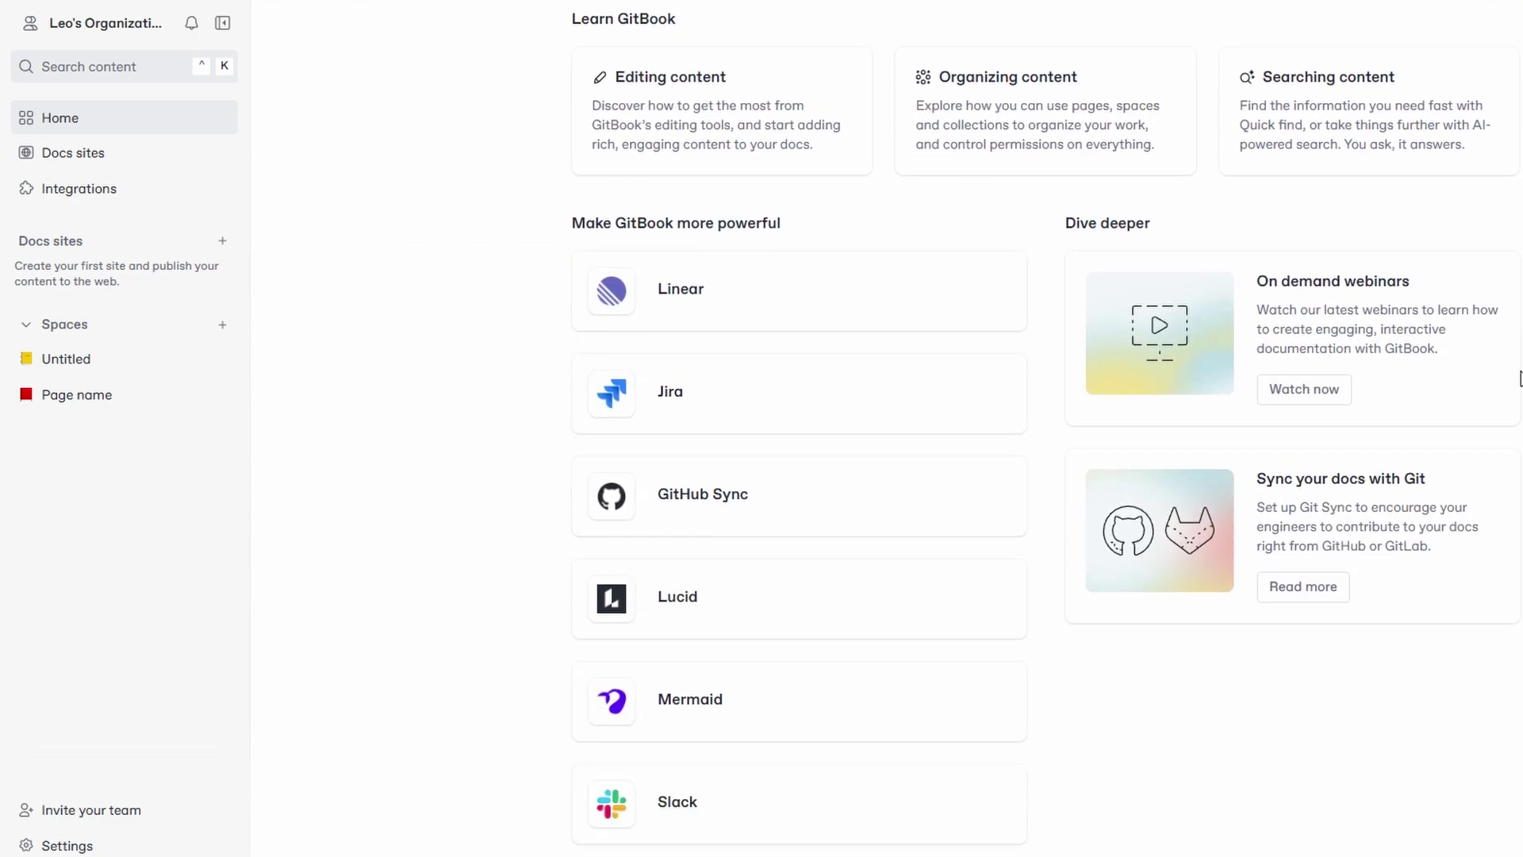